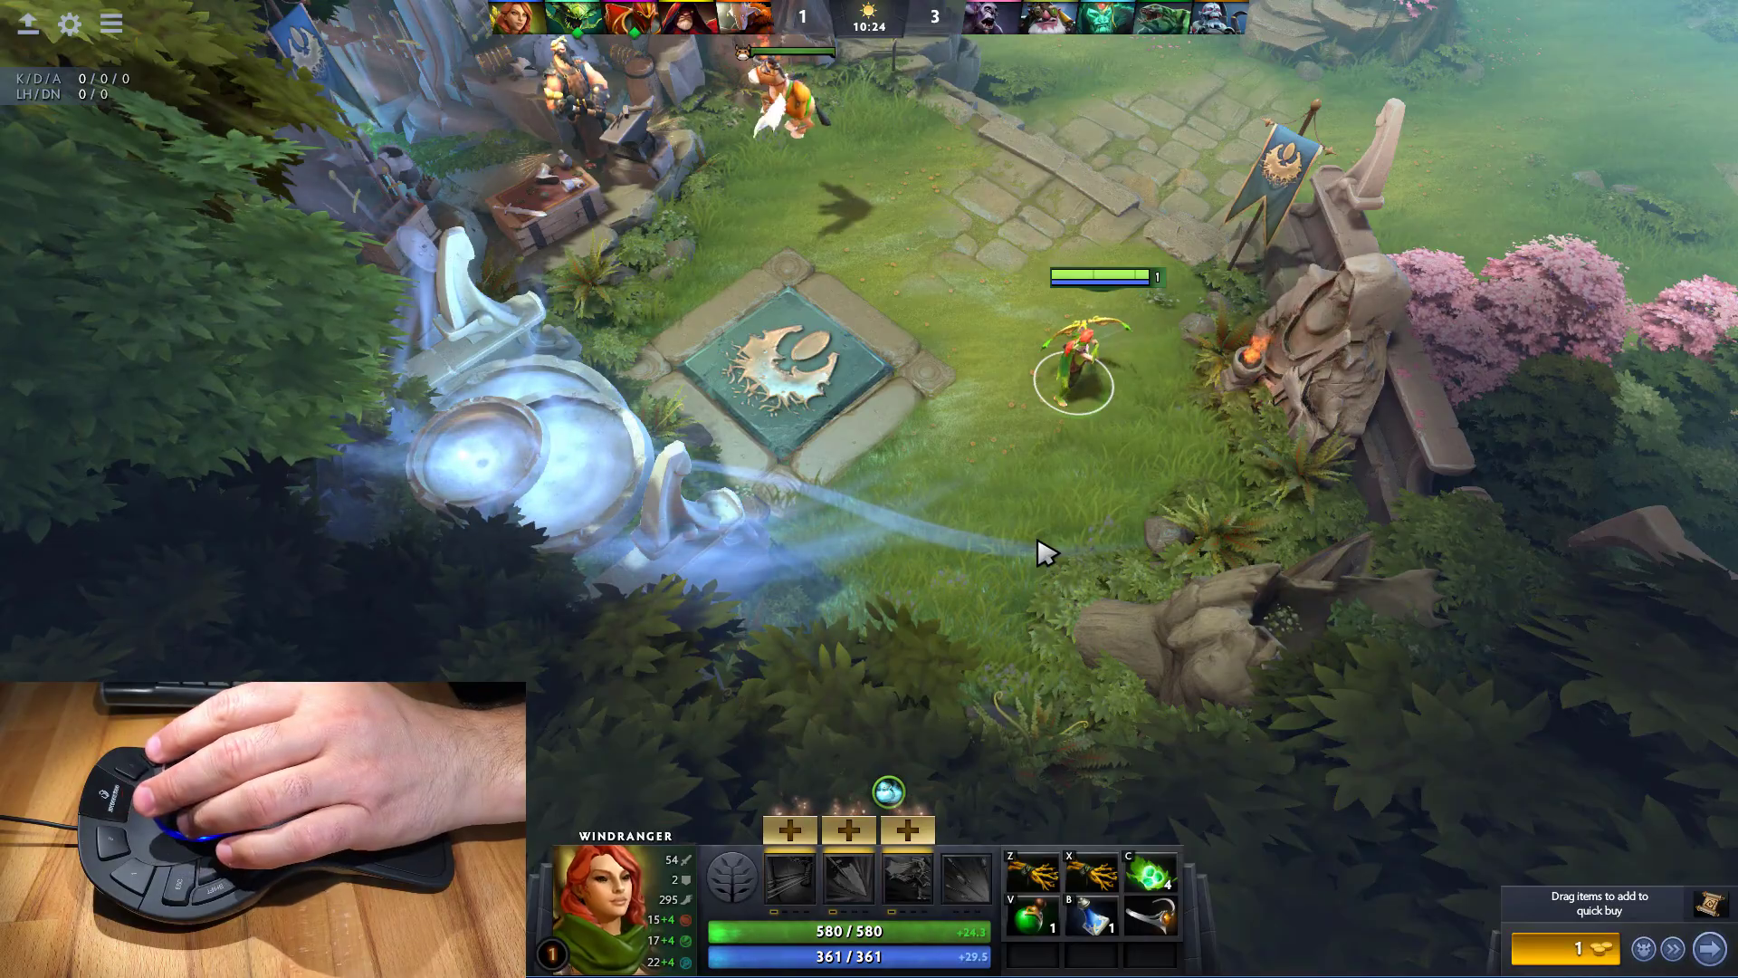
# - Pan the game camera around the home base in all four directions to demonstrate camera movement
pyautogui.press('Right')
pyautogui.press('Left')
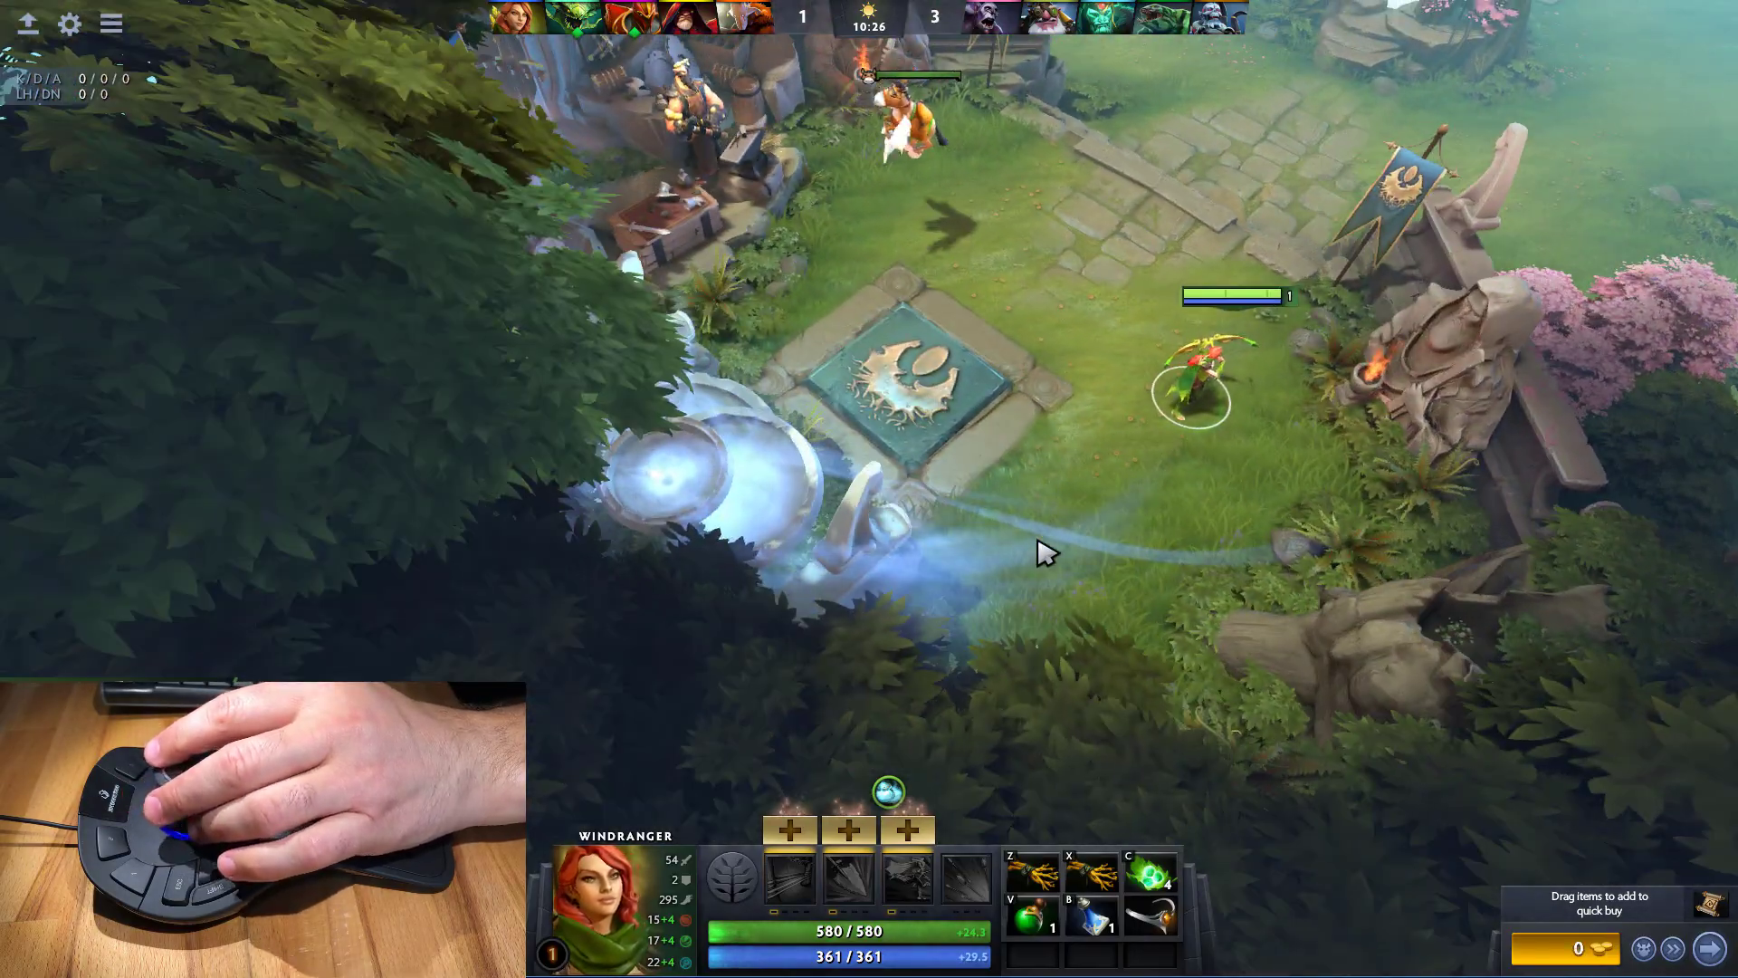
pyautogui.press('Right')
pyautogui.press('Up')
pyautogui.press('Right')
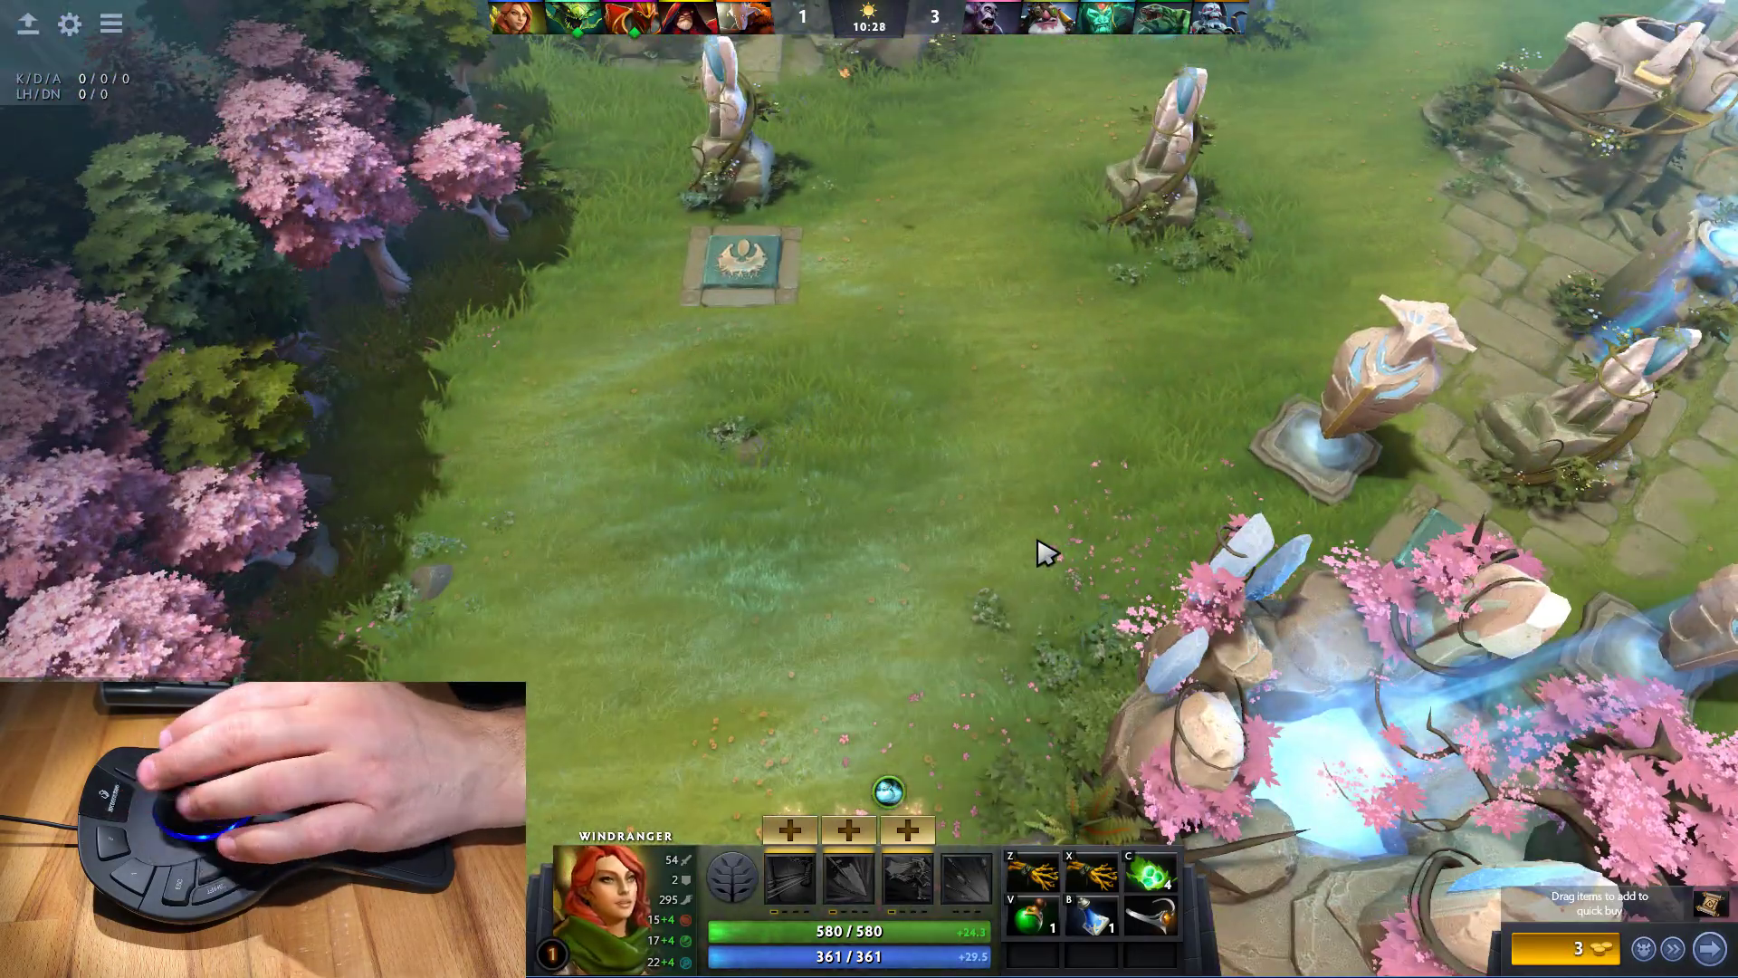
pyautogui.press('Down')
pyautogui.press('Right')
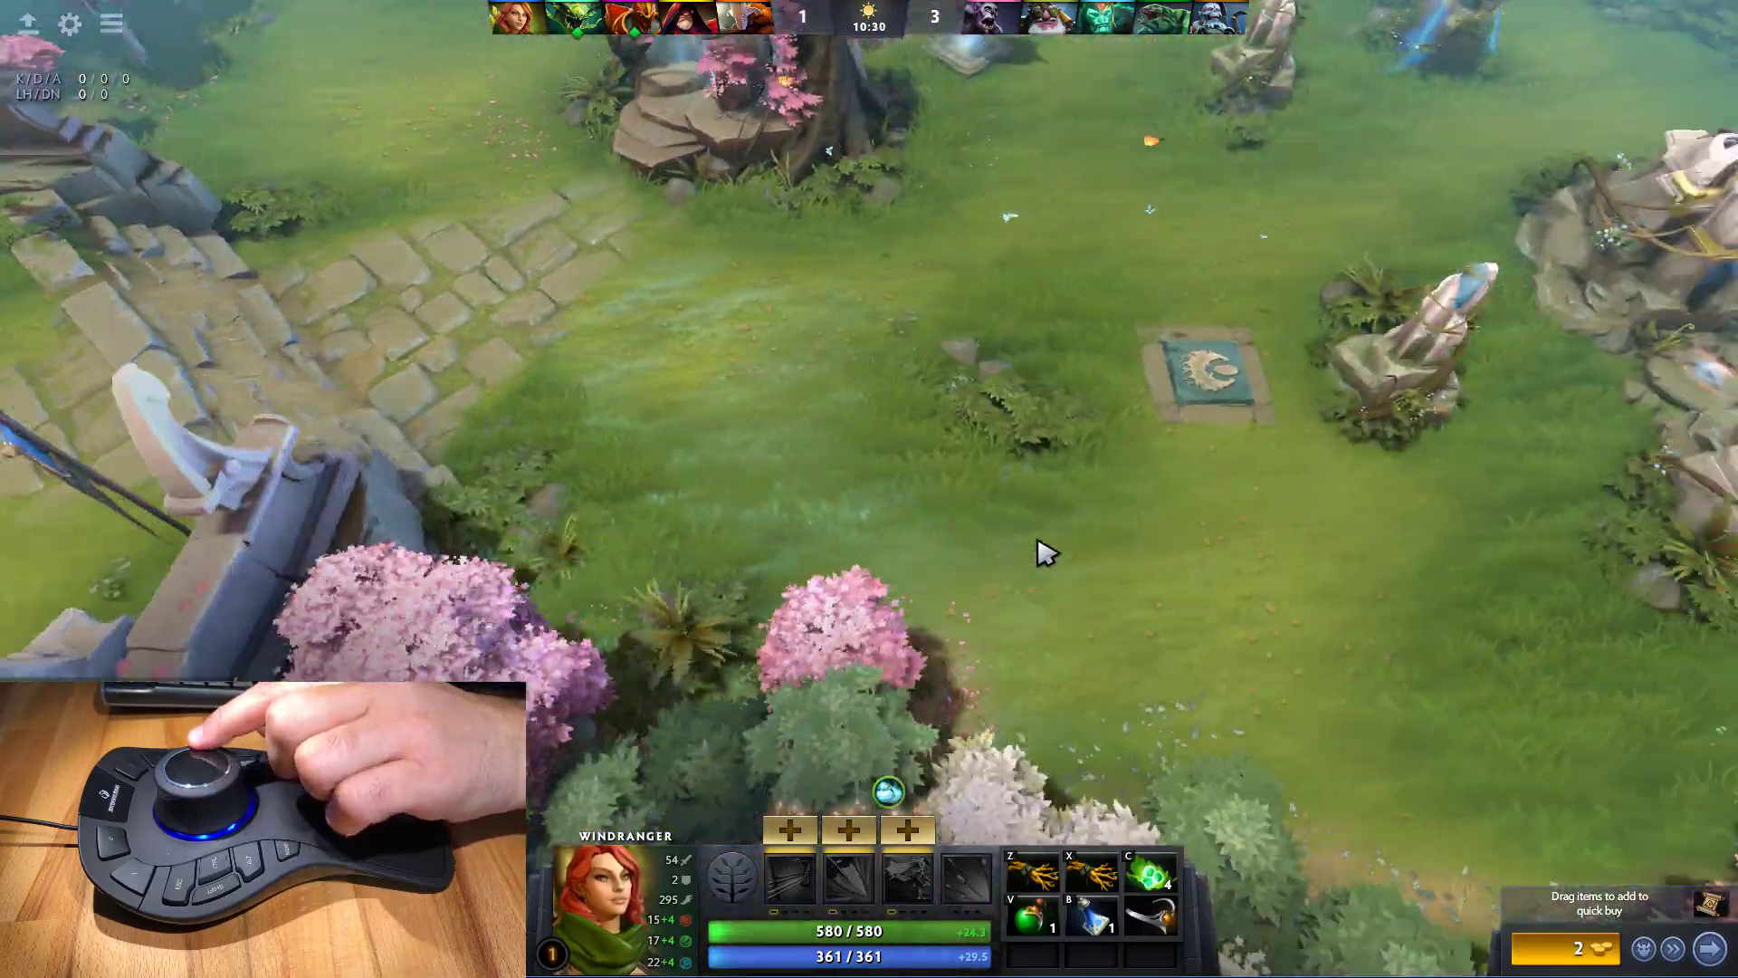
pyautogui.press('Up')
pyautogui.press('Left')
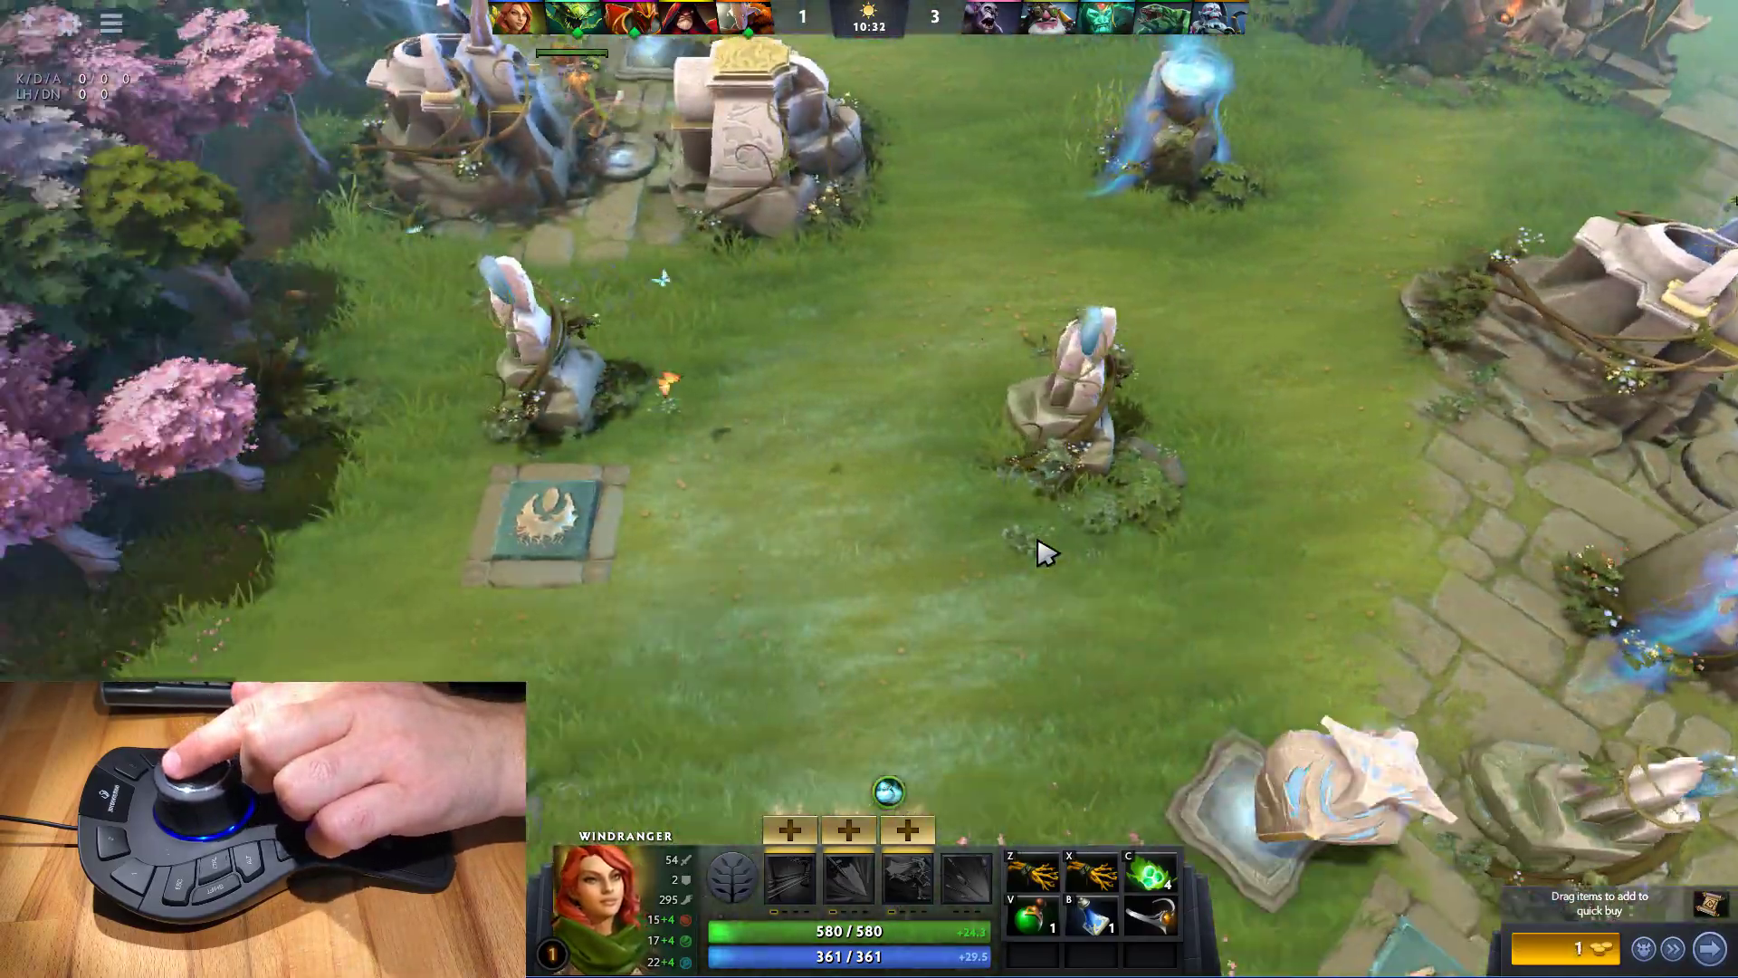
pyautogui.press('Down')
pyautogui.press('Right')
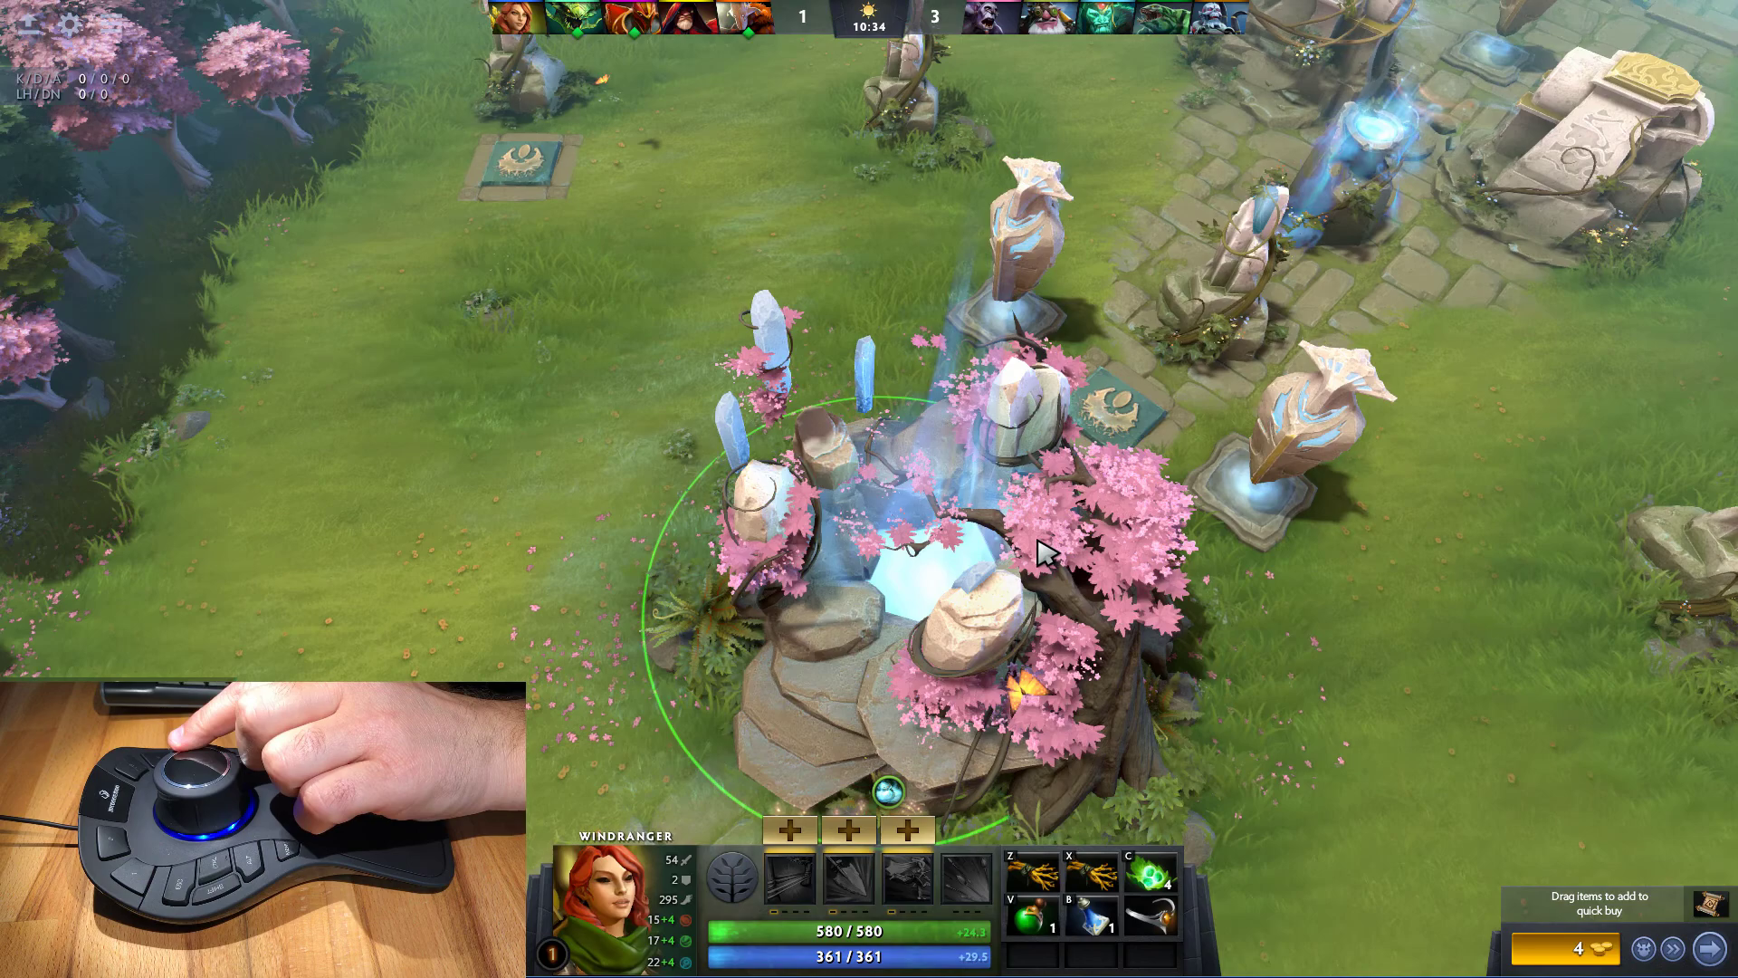
pyautogui.press('Up')
pyautogui.press('Right')
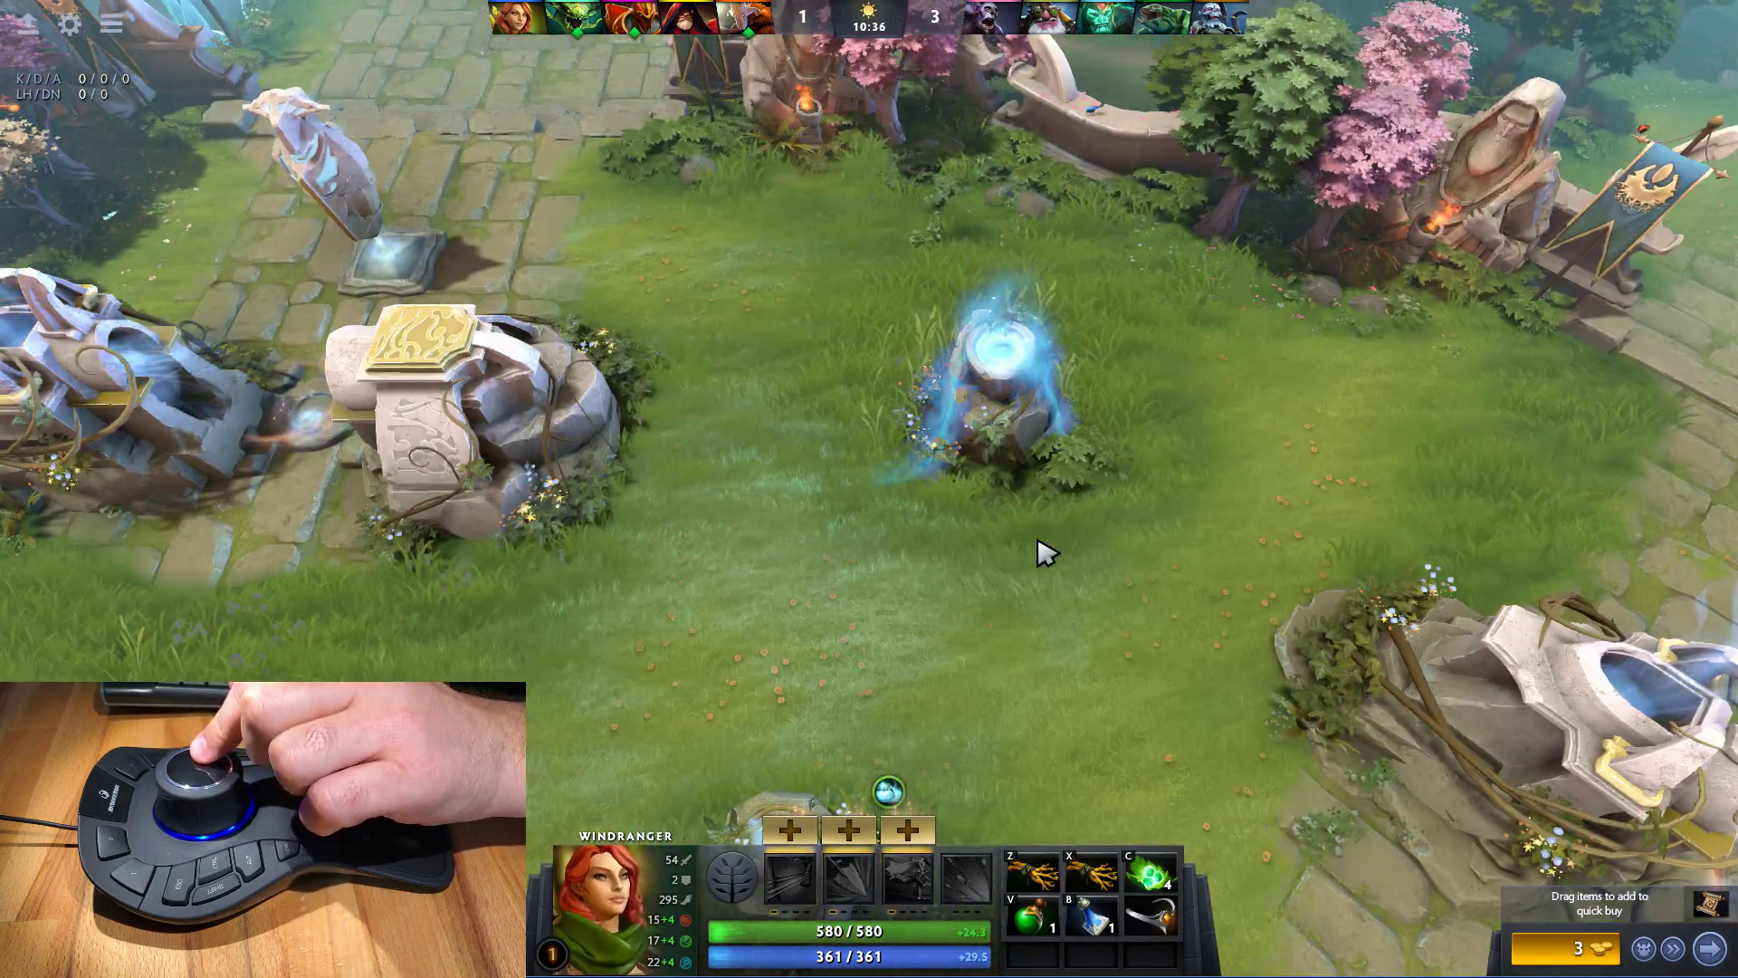
pyautogui.press('Down')
pyautogui.press('Left')
pyautogui.press('Right')
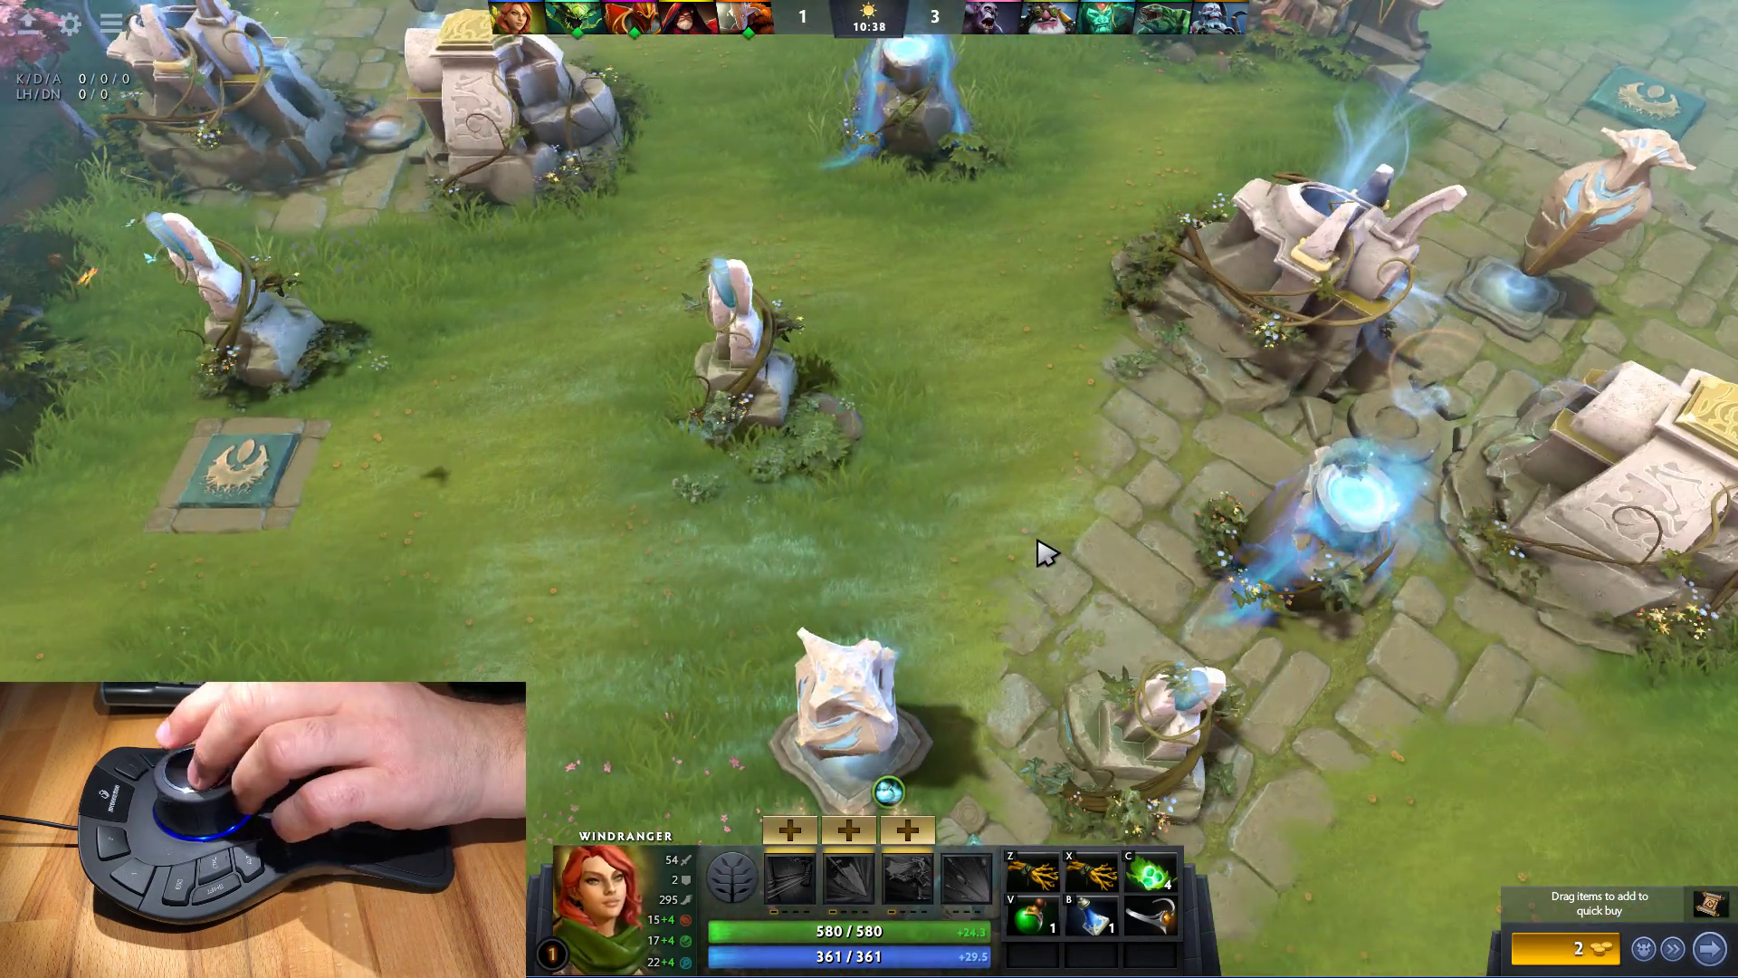
pyautogui.press('Left')
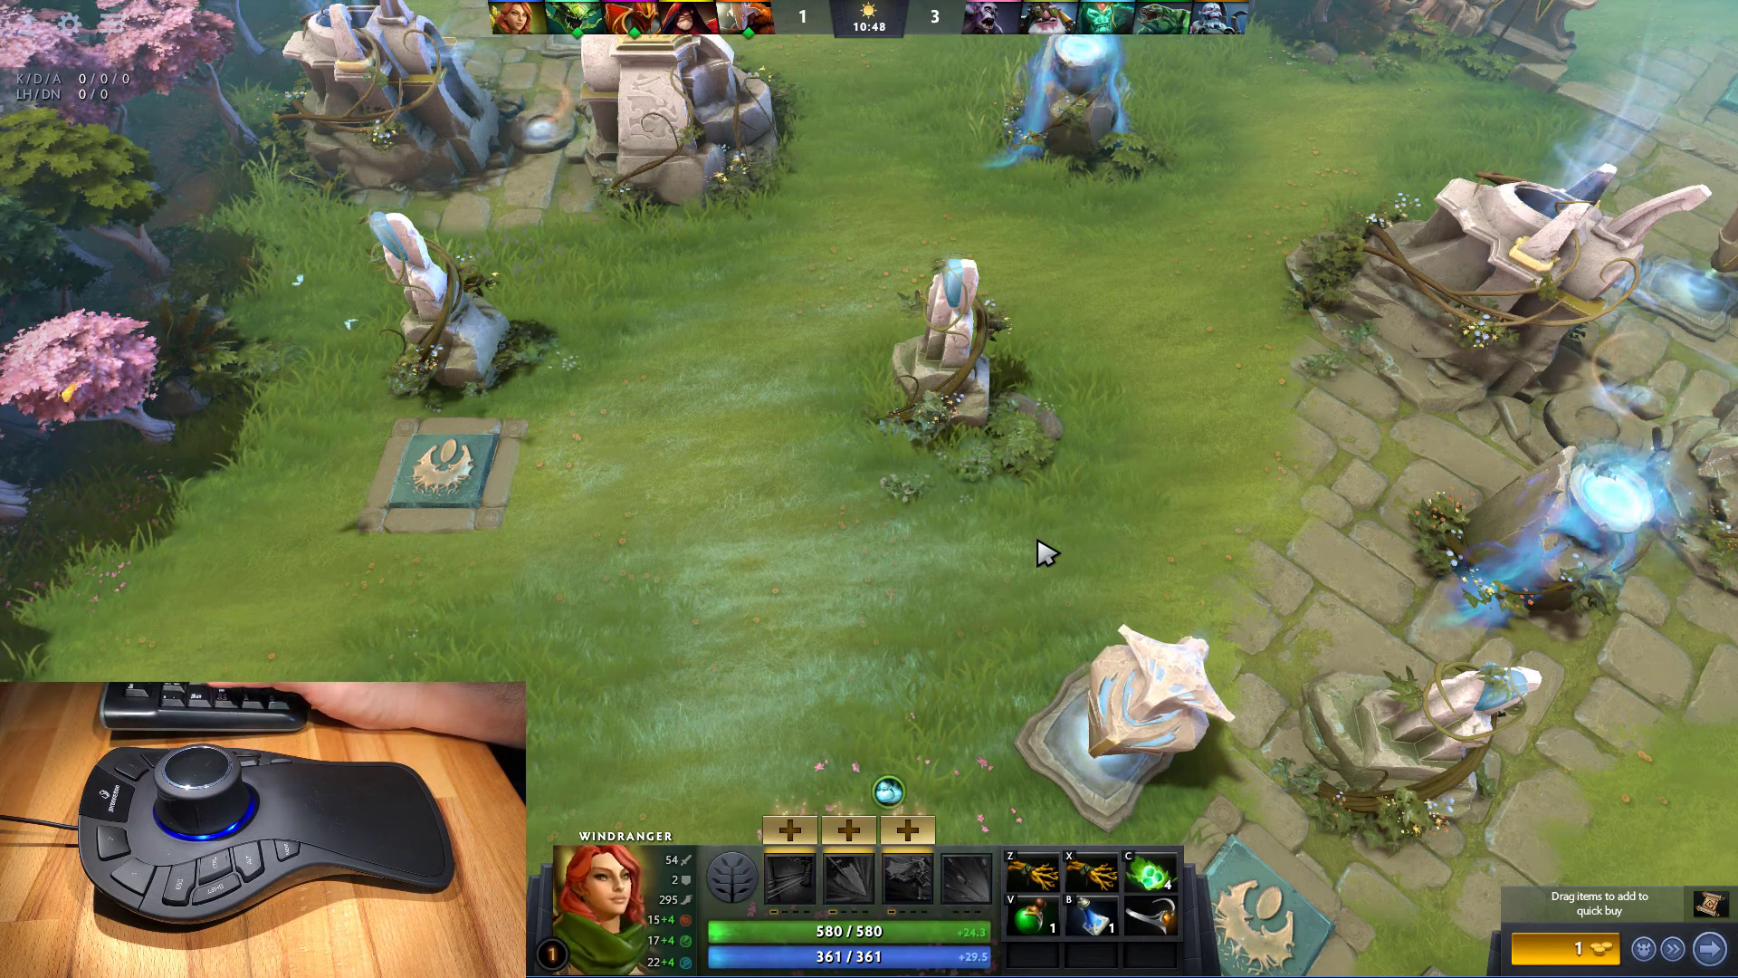
pyautogui.press('Up')
pyautogui.press('Down')
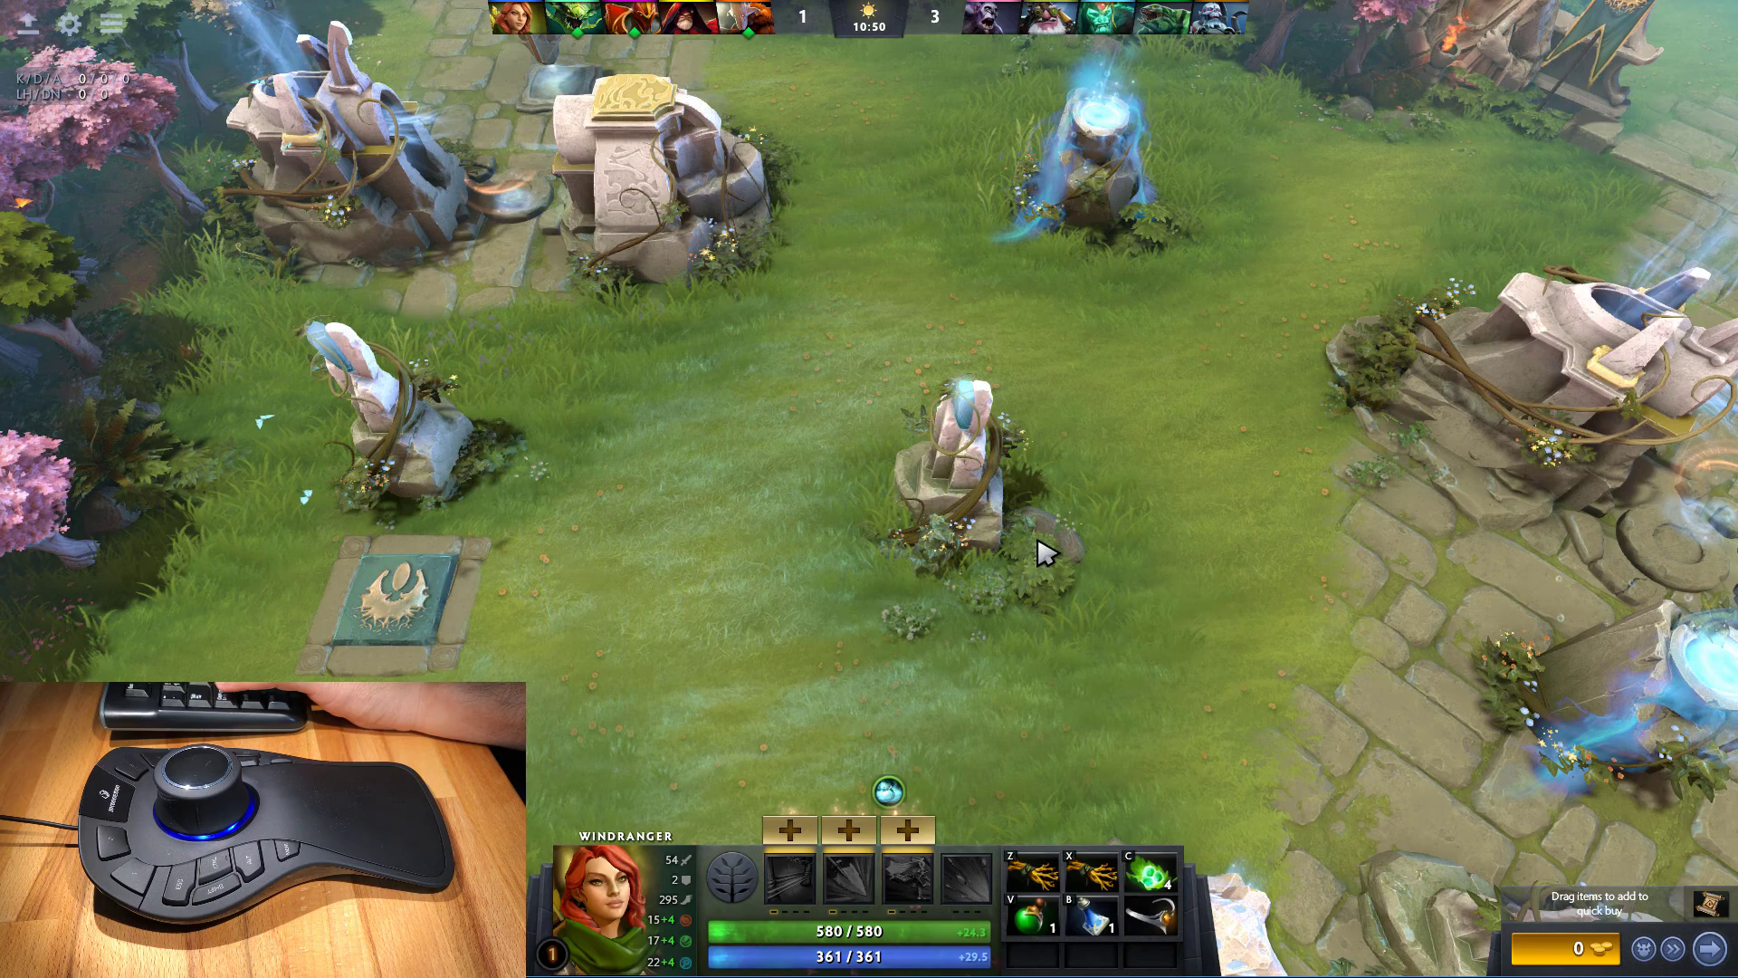
pyautogui.press('Left')
pyautogui.press('Right')
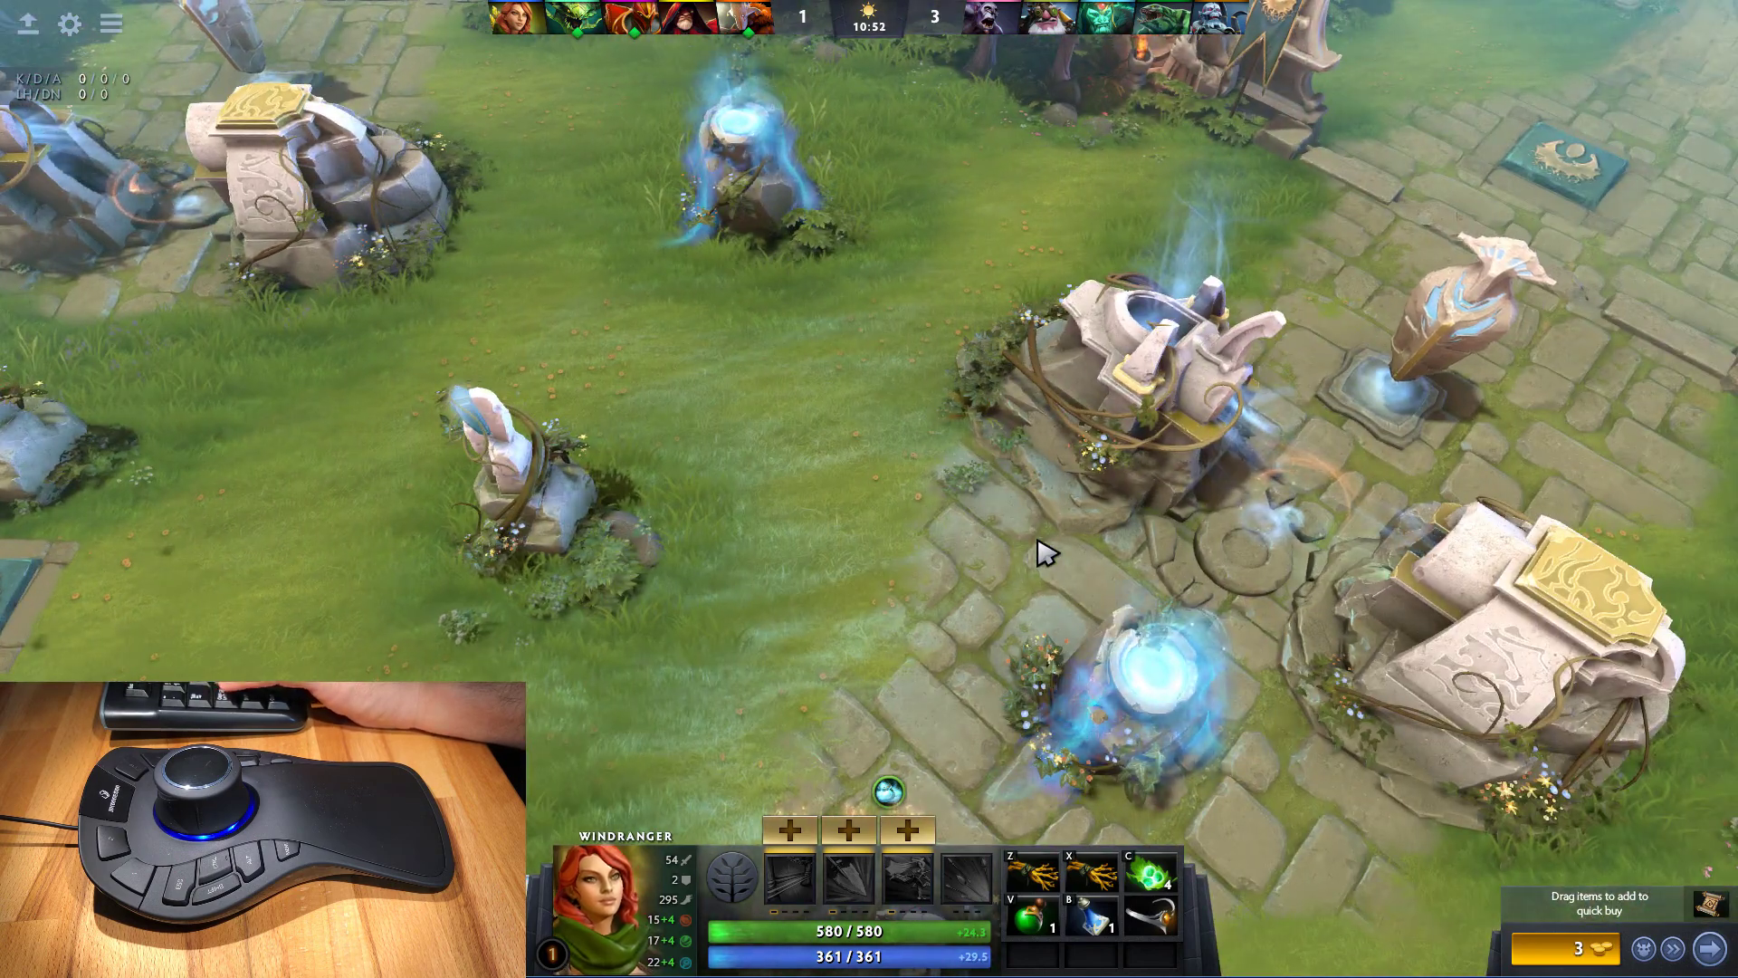
pyautogui.press('Left')
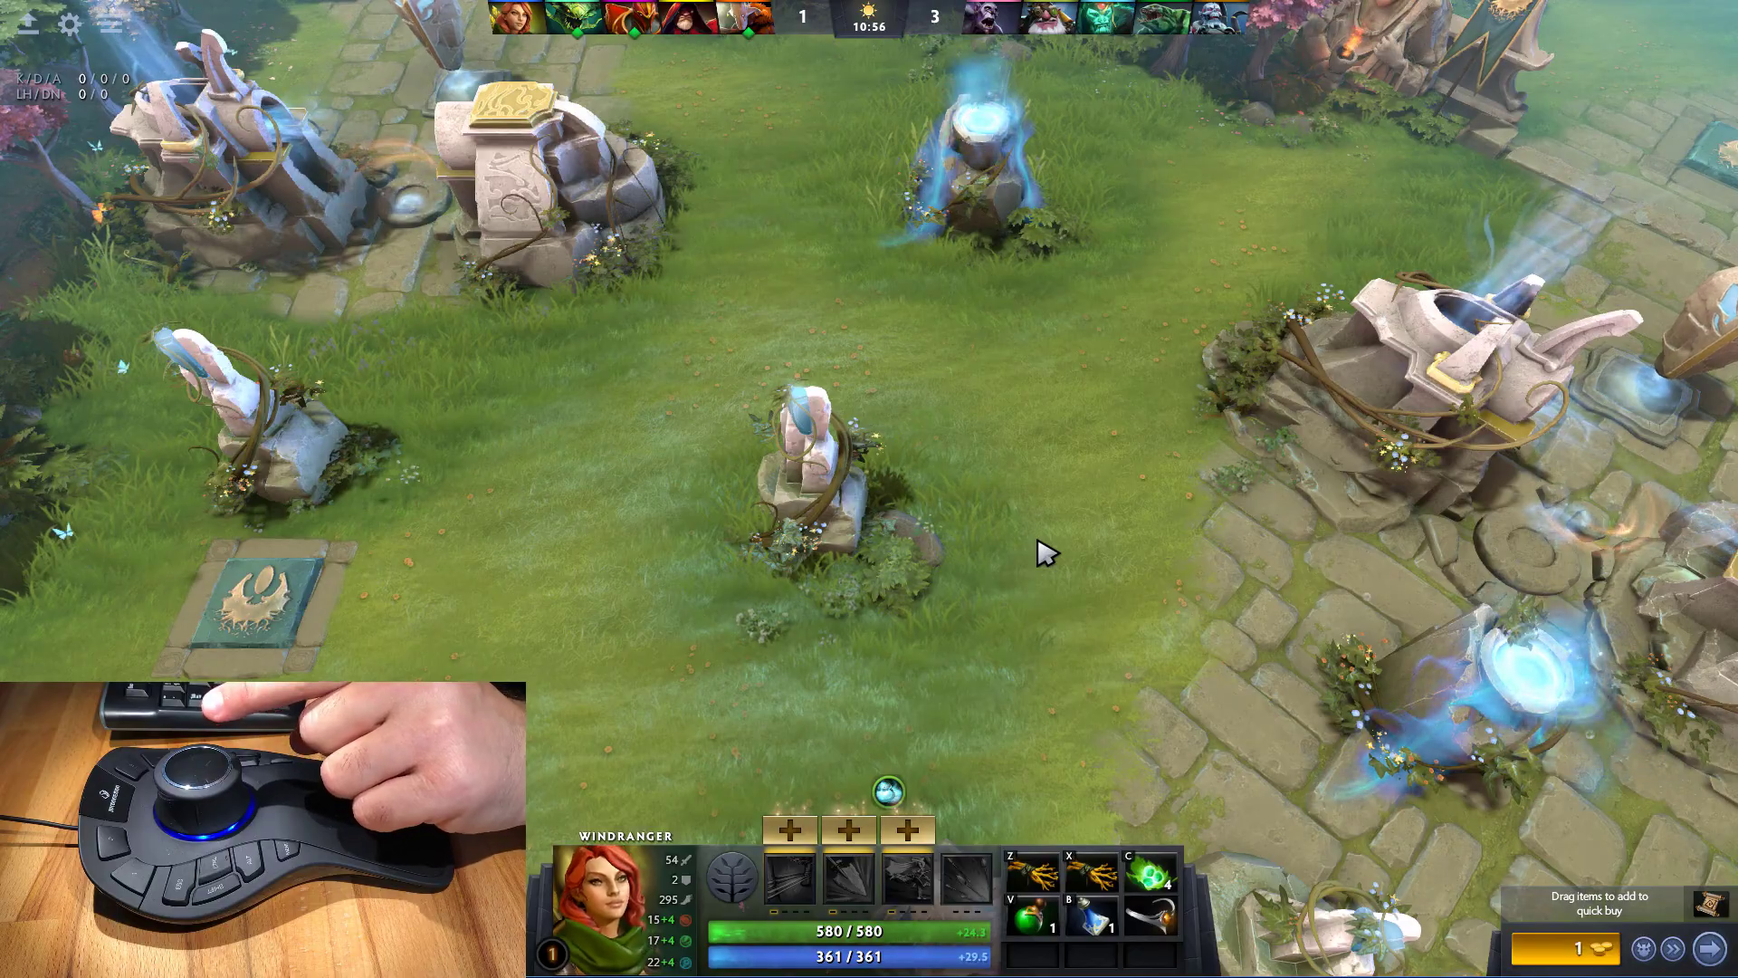
pyautogui.press('Right')
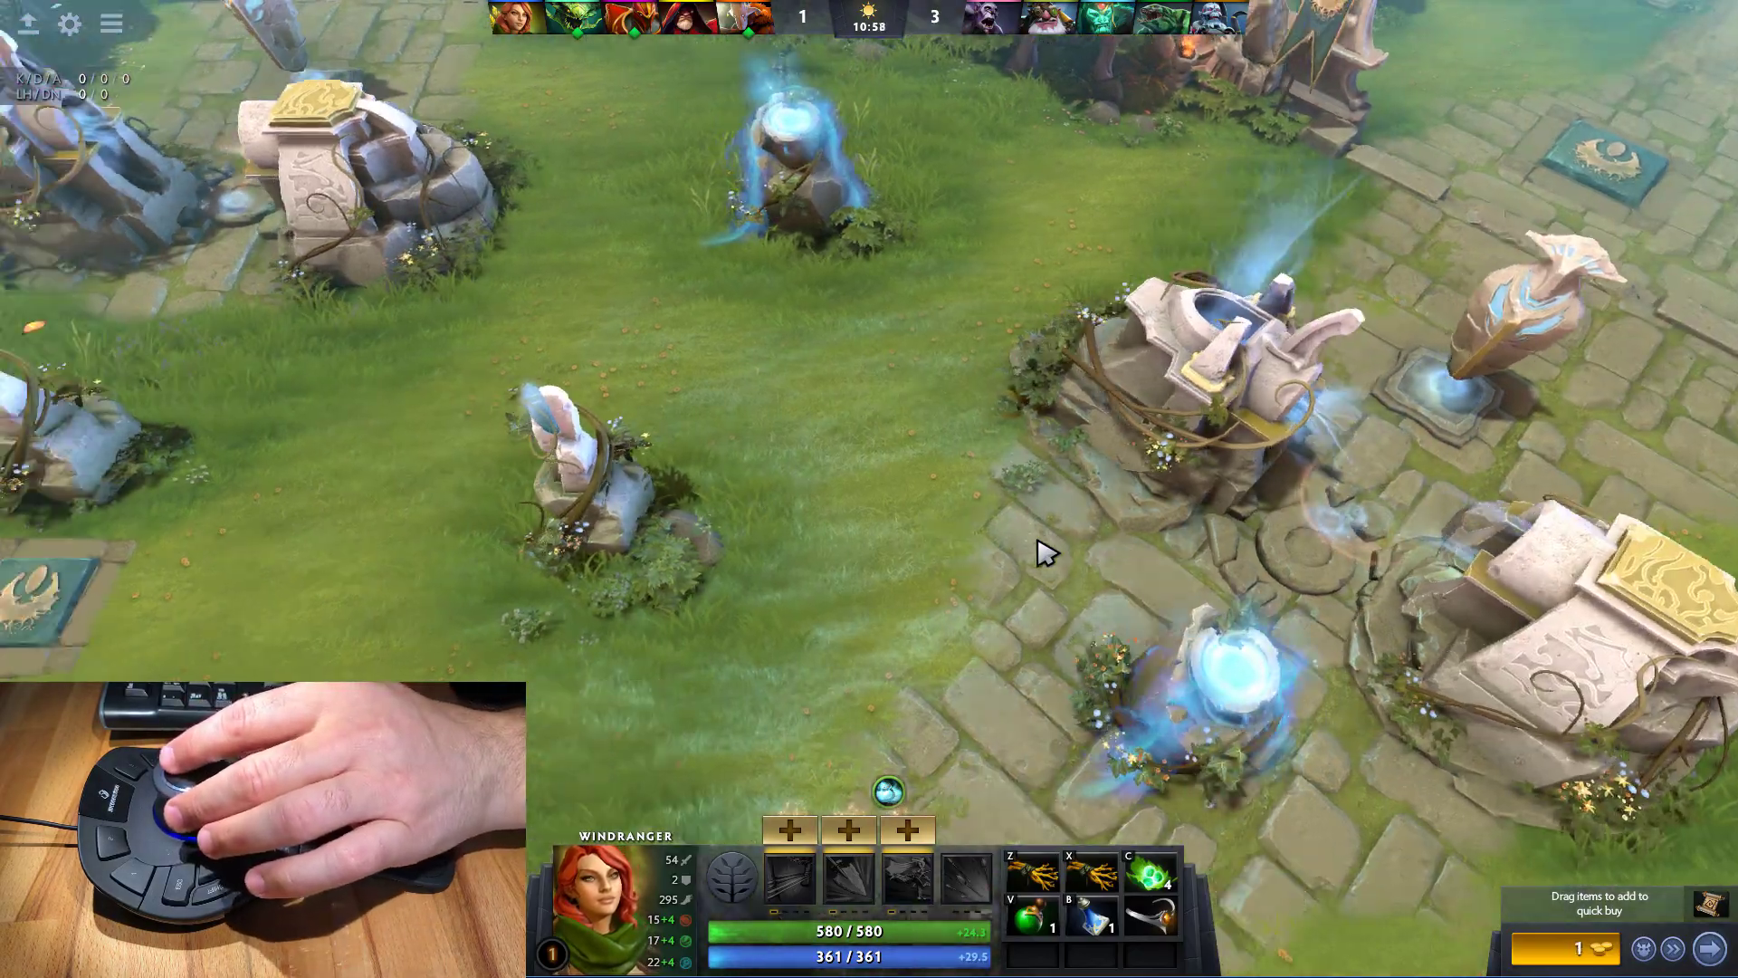
pyautogui.press('Up')
pyautogui.press('Left')
pyautogui.press('Down')
pyautogui.press('Right')
pyautogui.press('Up')
pyautogui.press('Left')
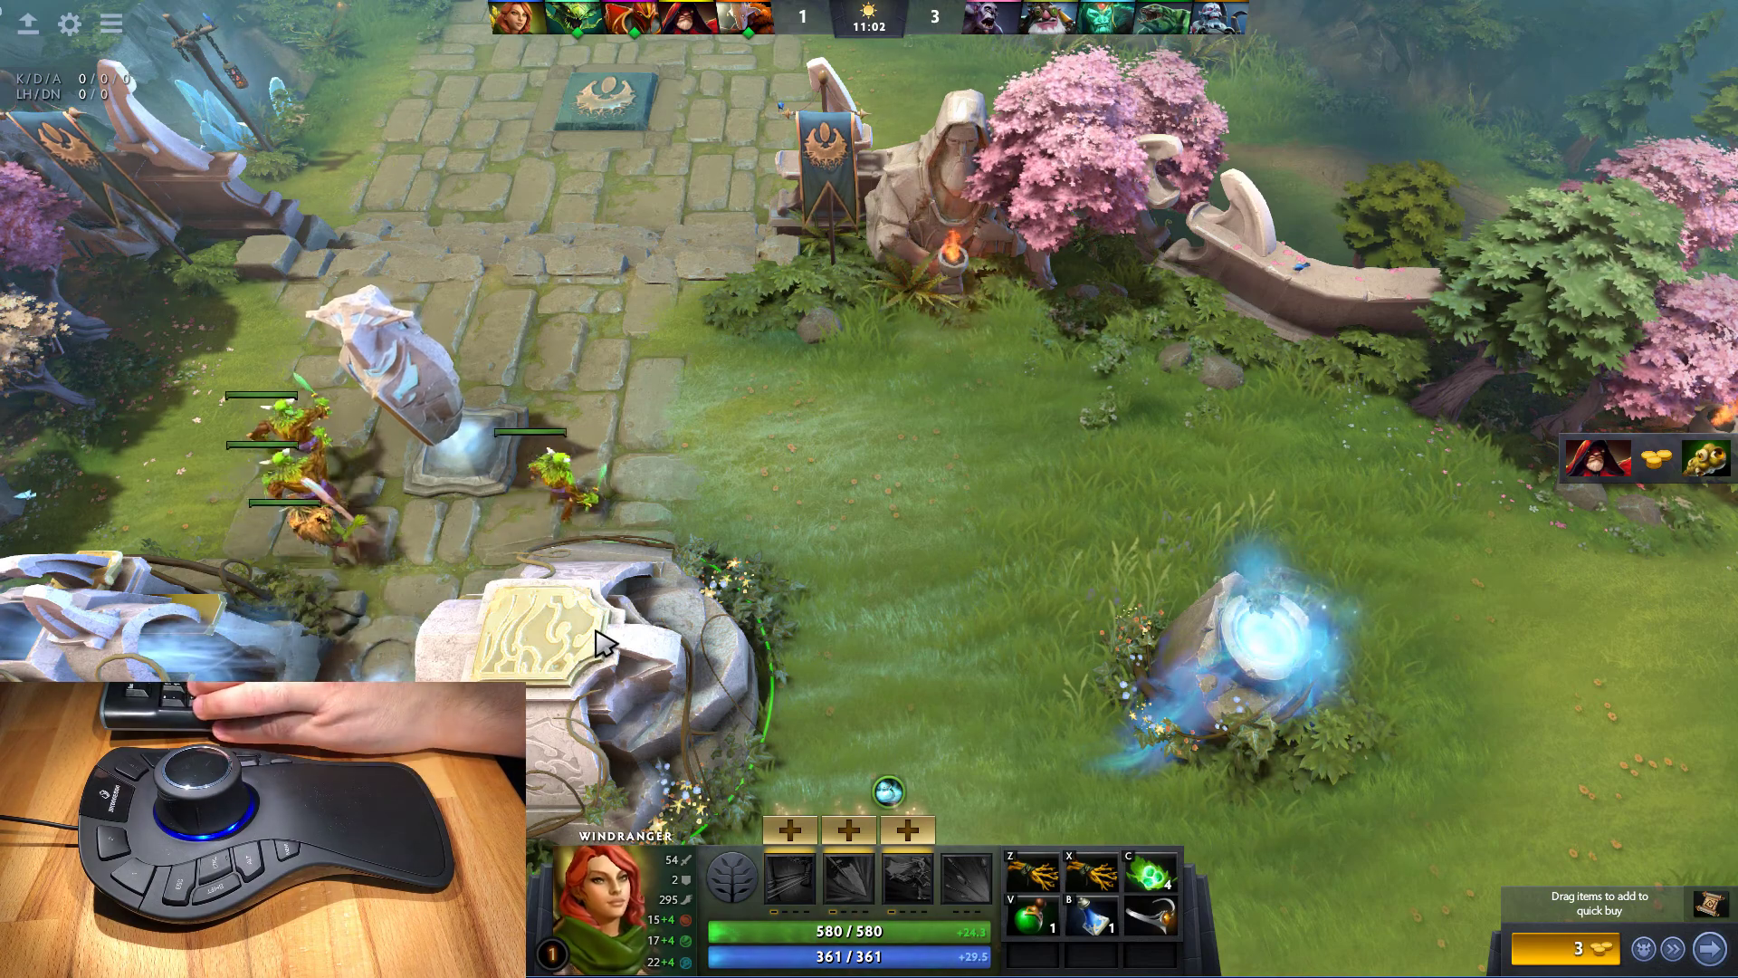
# - Switch to ControlMyJoystick, check its Stay on Top option, and place its window over the game
pyautogui.hotkey('alt', 'Tab')
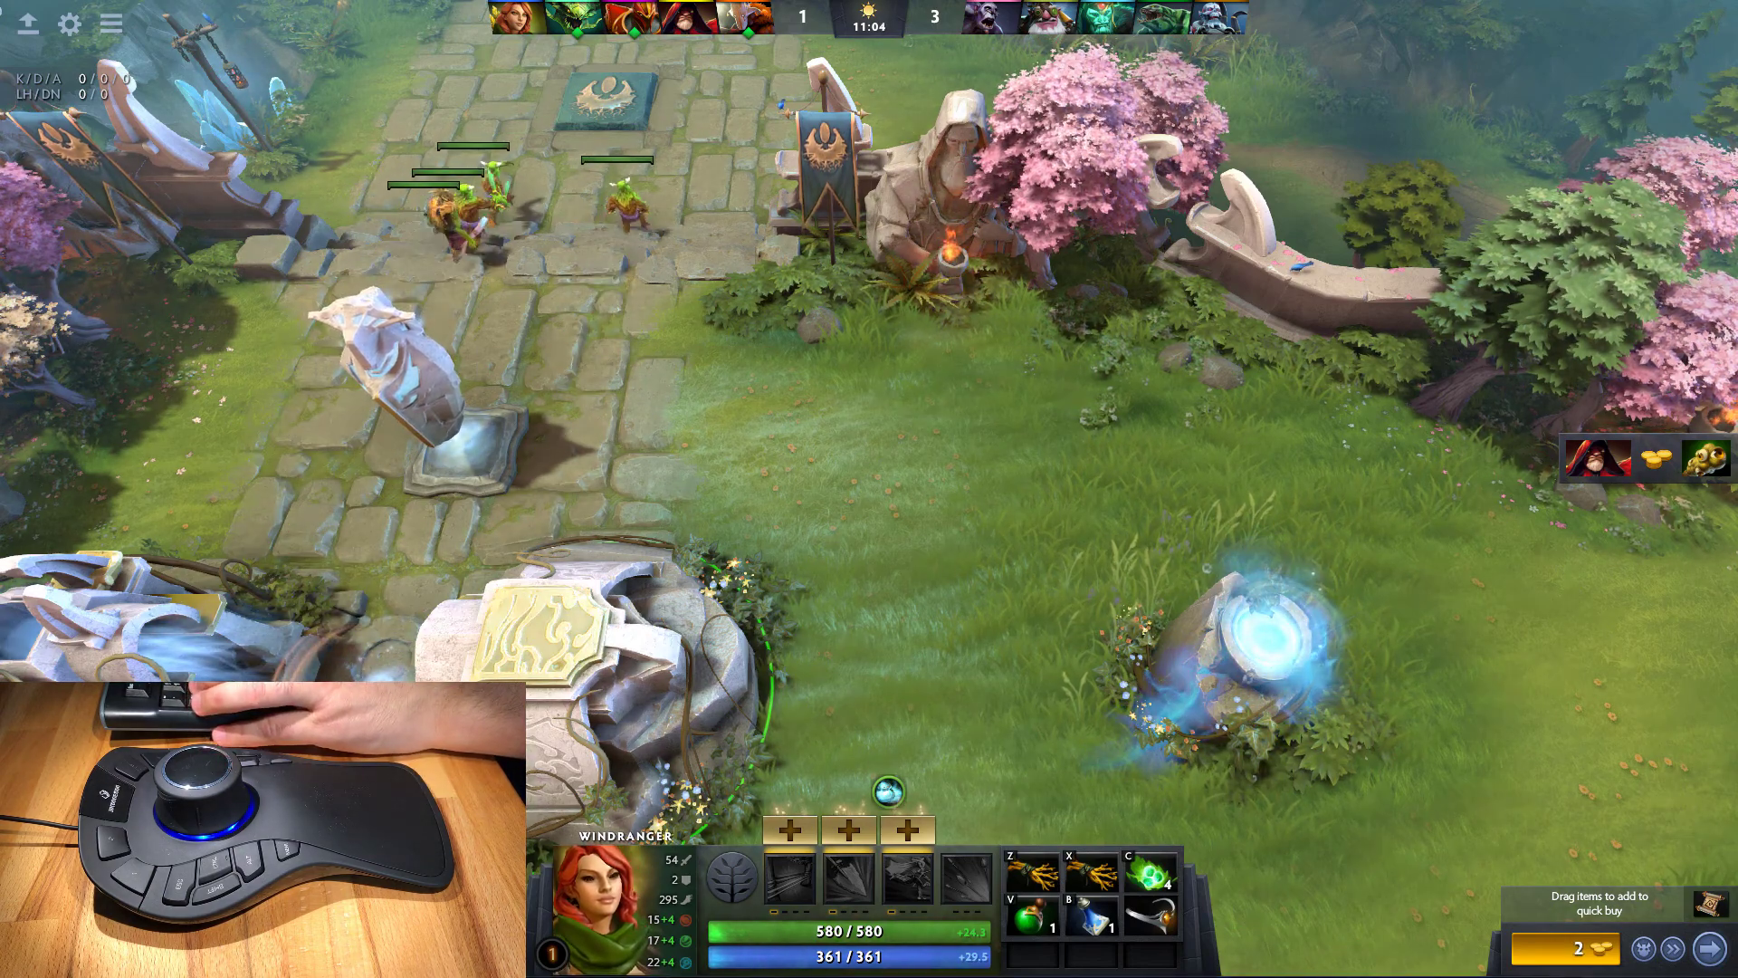
pyautogui.moveTo(0, 308); pyautogui.dragTo(1507, 379)
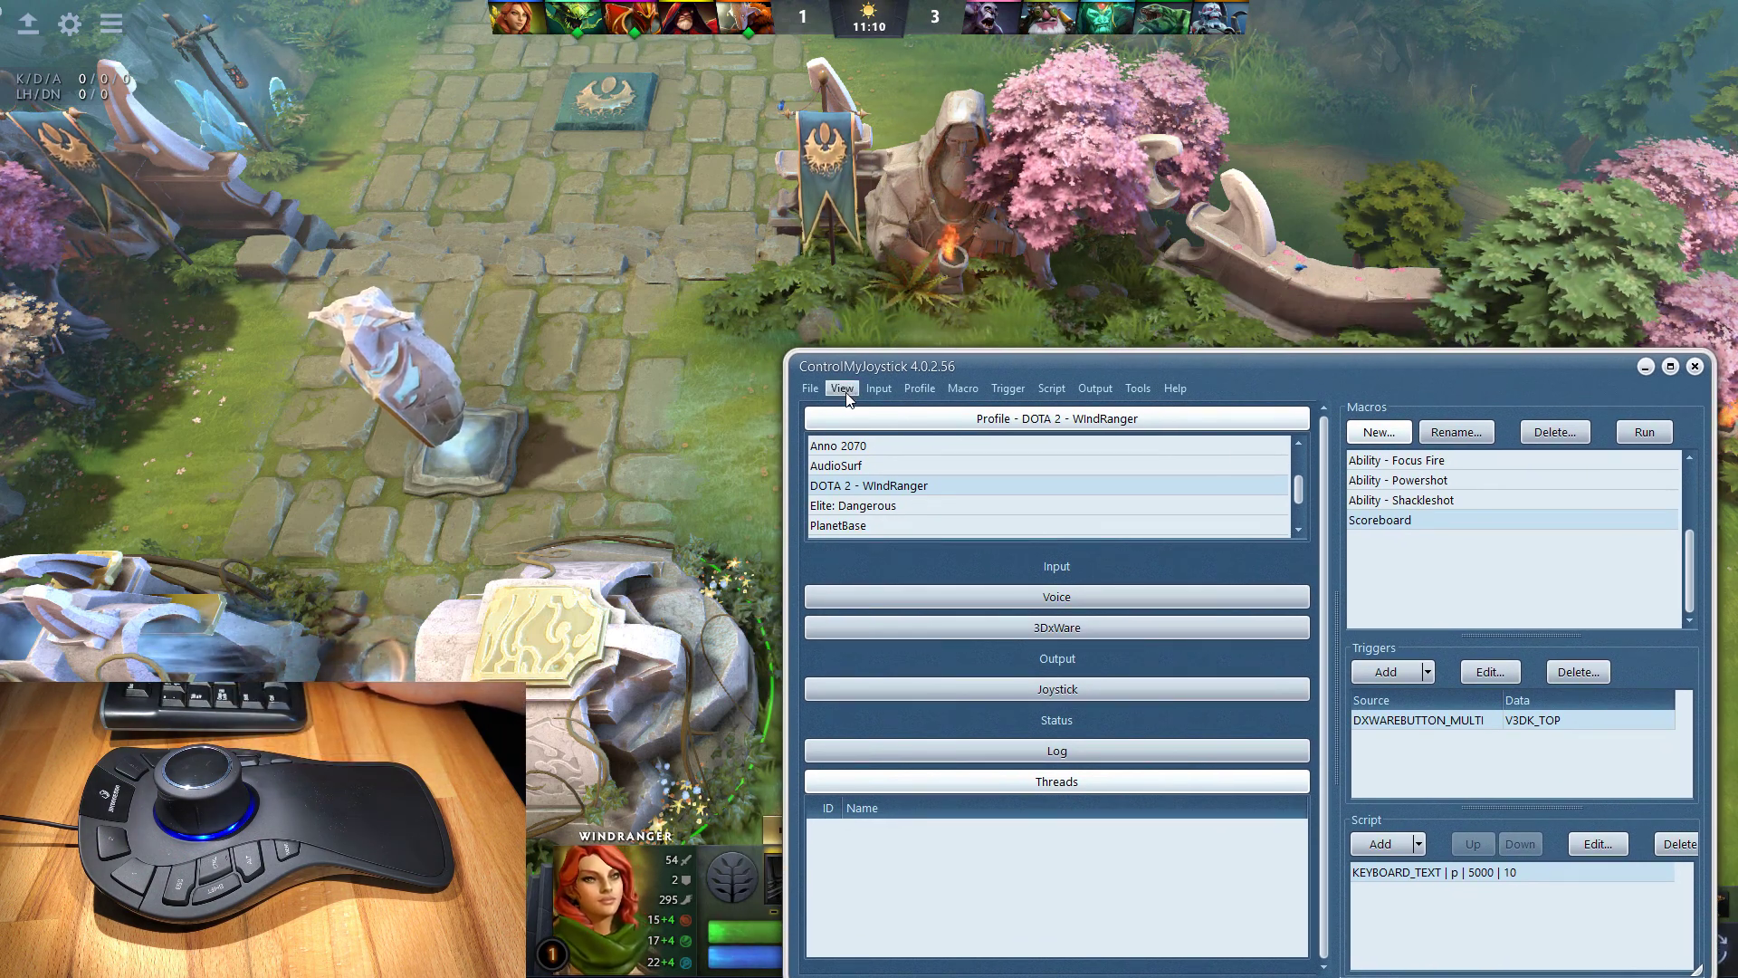
pyautogui.click(846, 392)
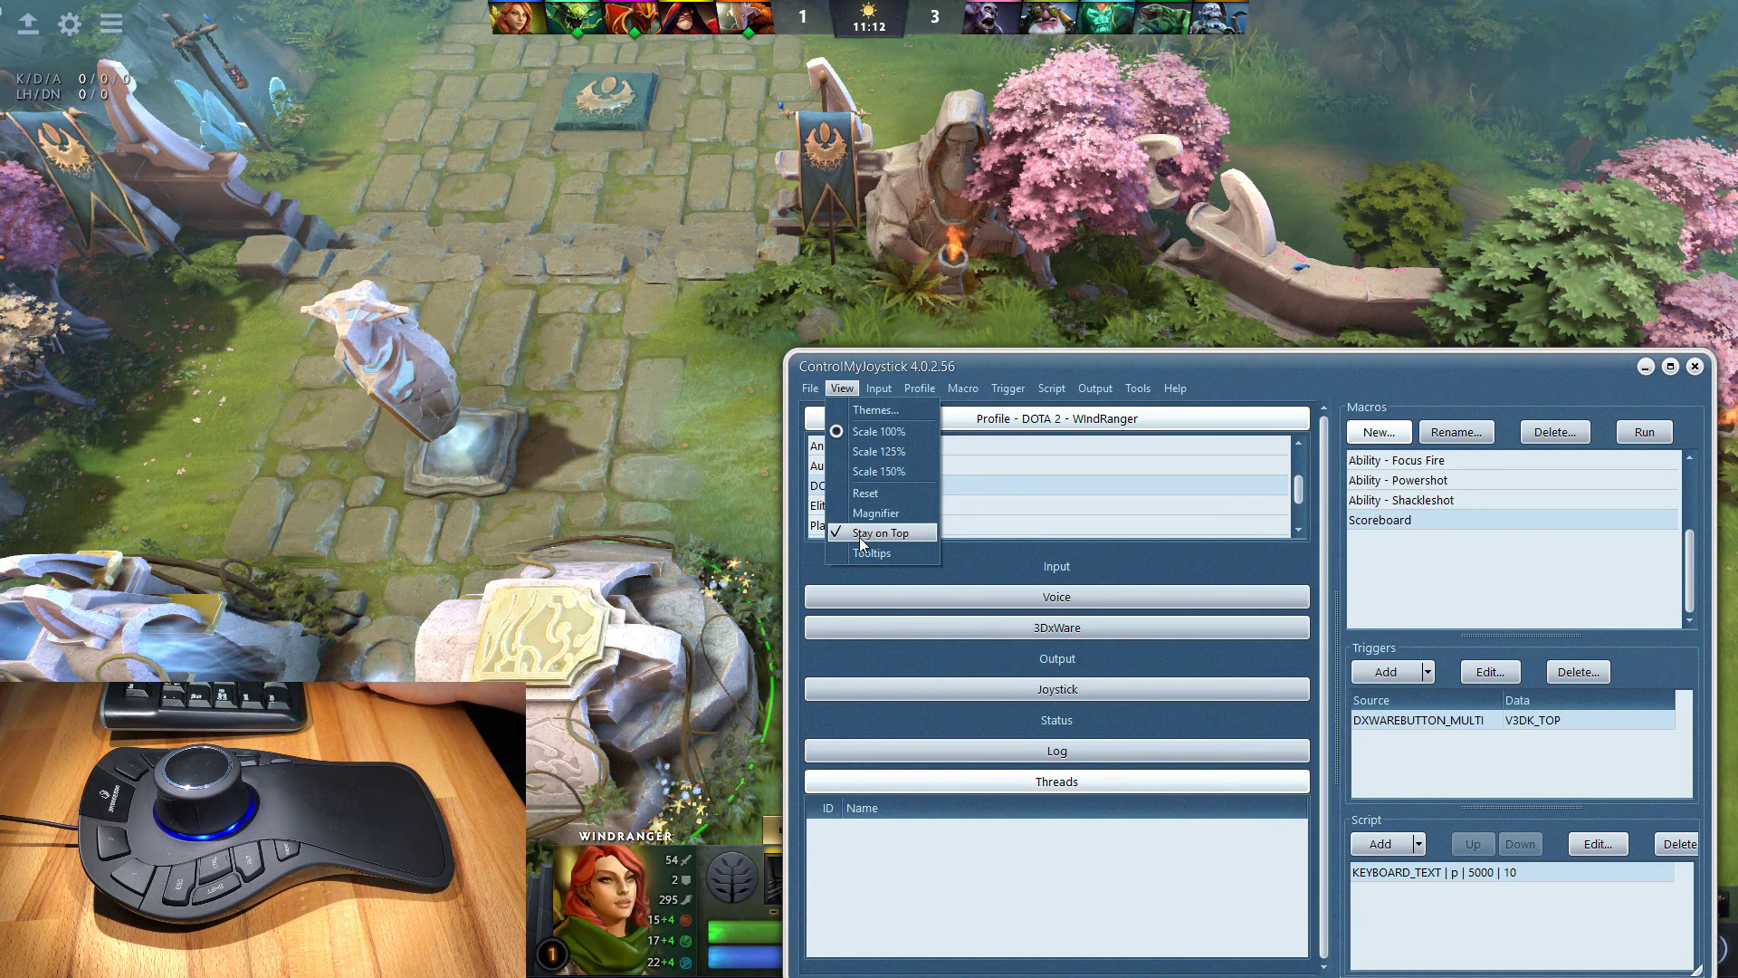
pyautogui.click(982, 364)
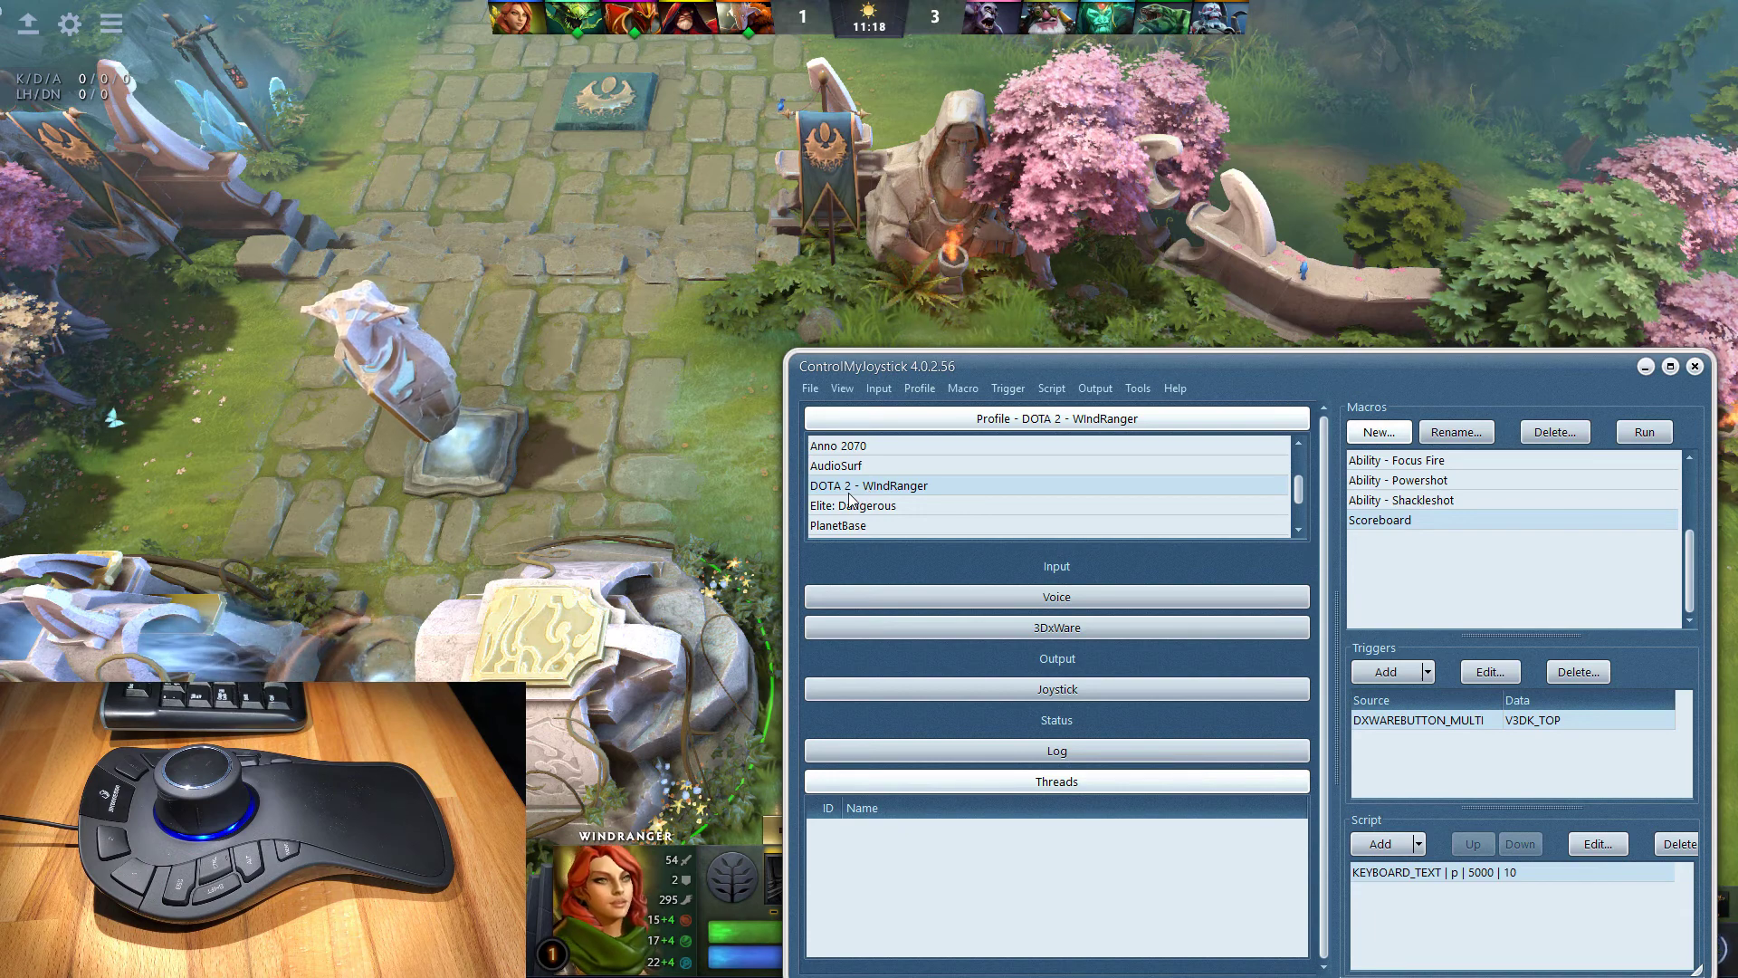
pyautogui.moveTo(966, 369); pyautogui.dragTo(933, 164)
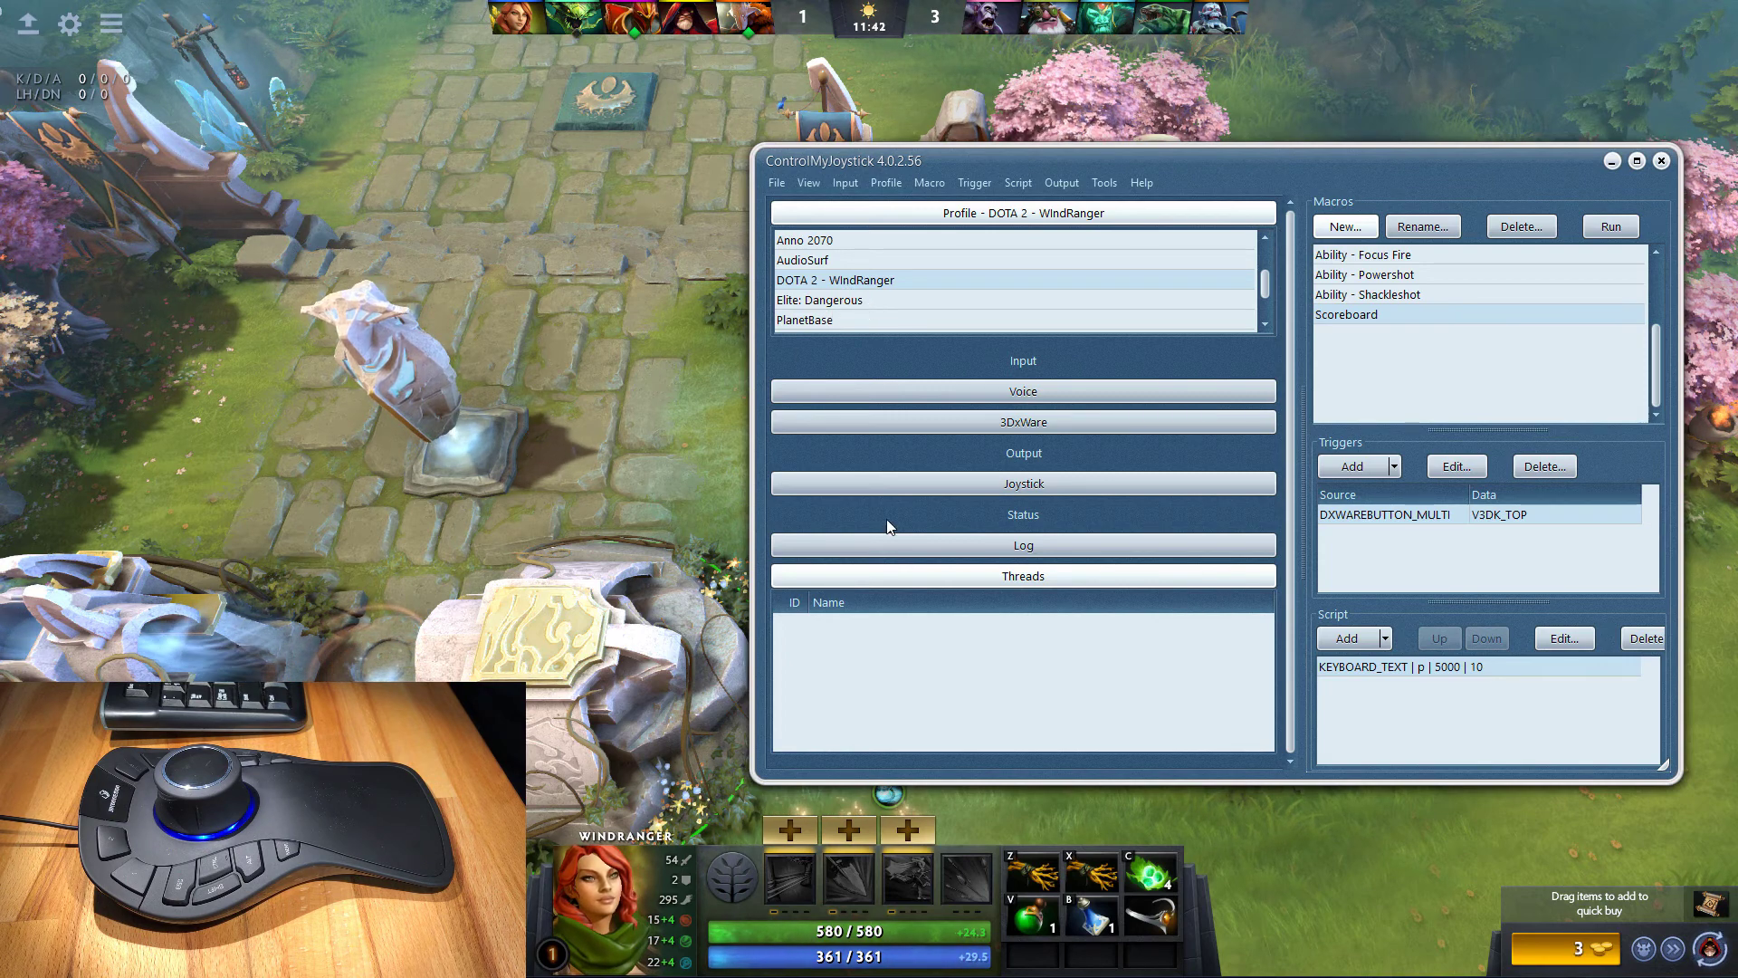
# - Collapse the Threads section, expand the 3DxWare section, and select the RX axis in its axis table
pyautogui.click(997, 580)
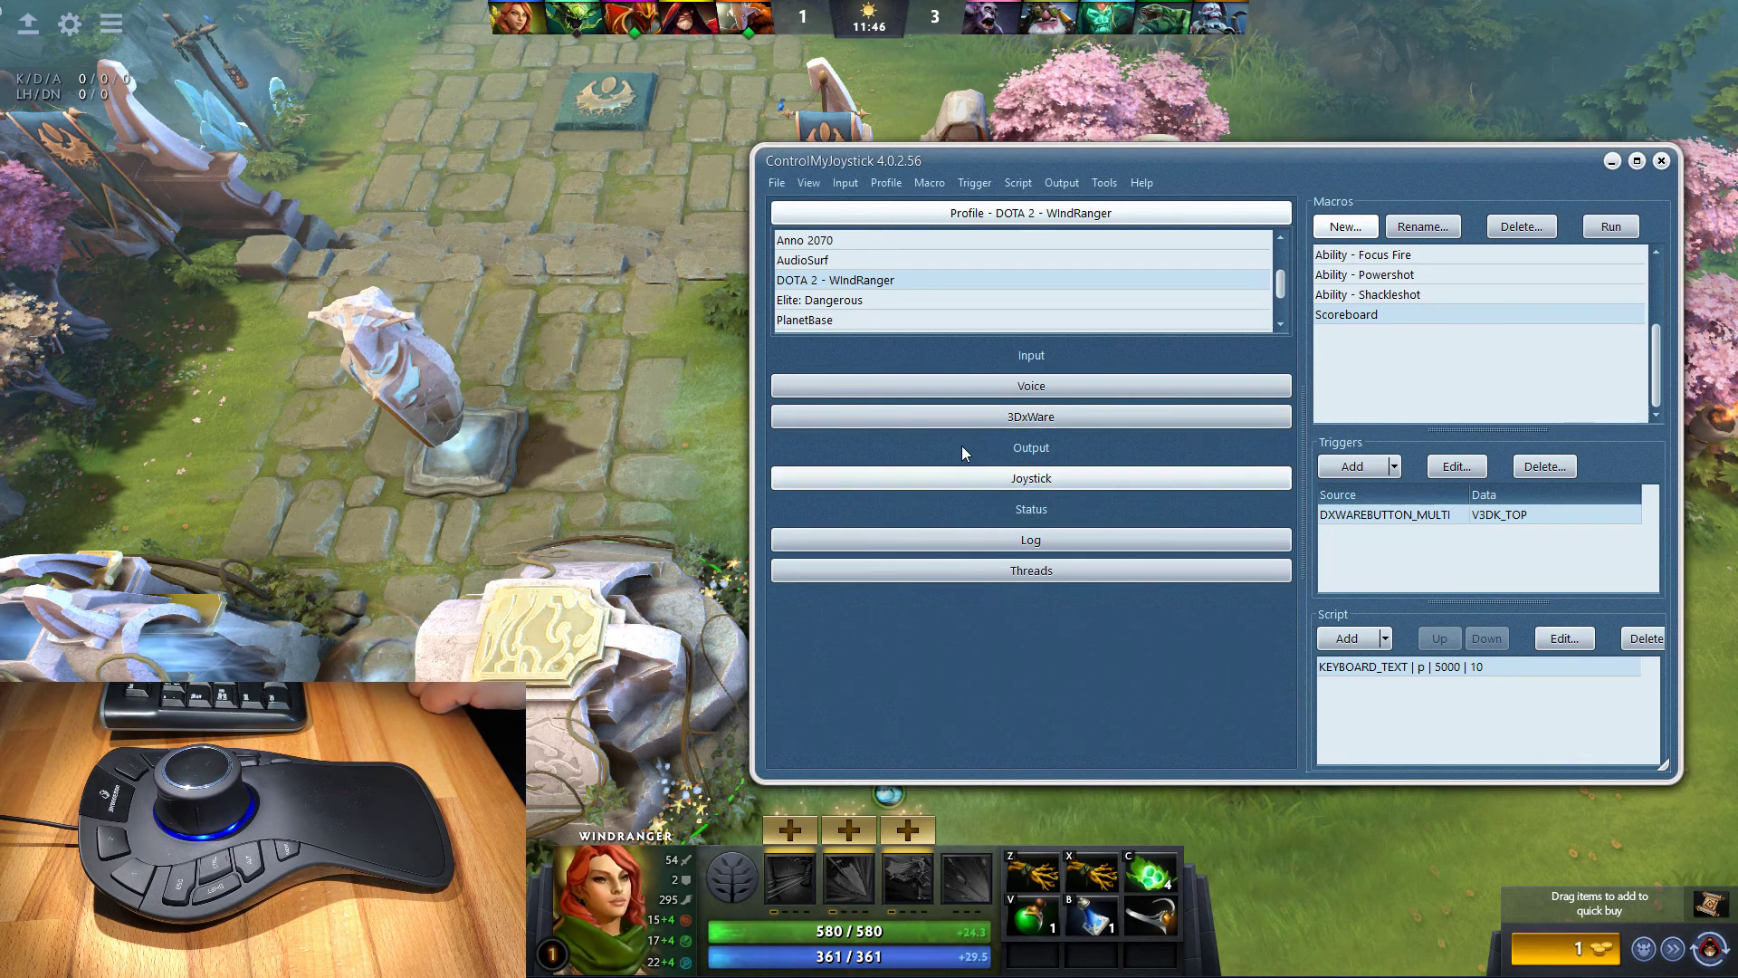
pyautogui.click(969, 416)
pyautogui.moveTo(1291, 514); pyautogui.dragTo(1293, 623)
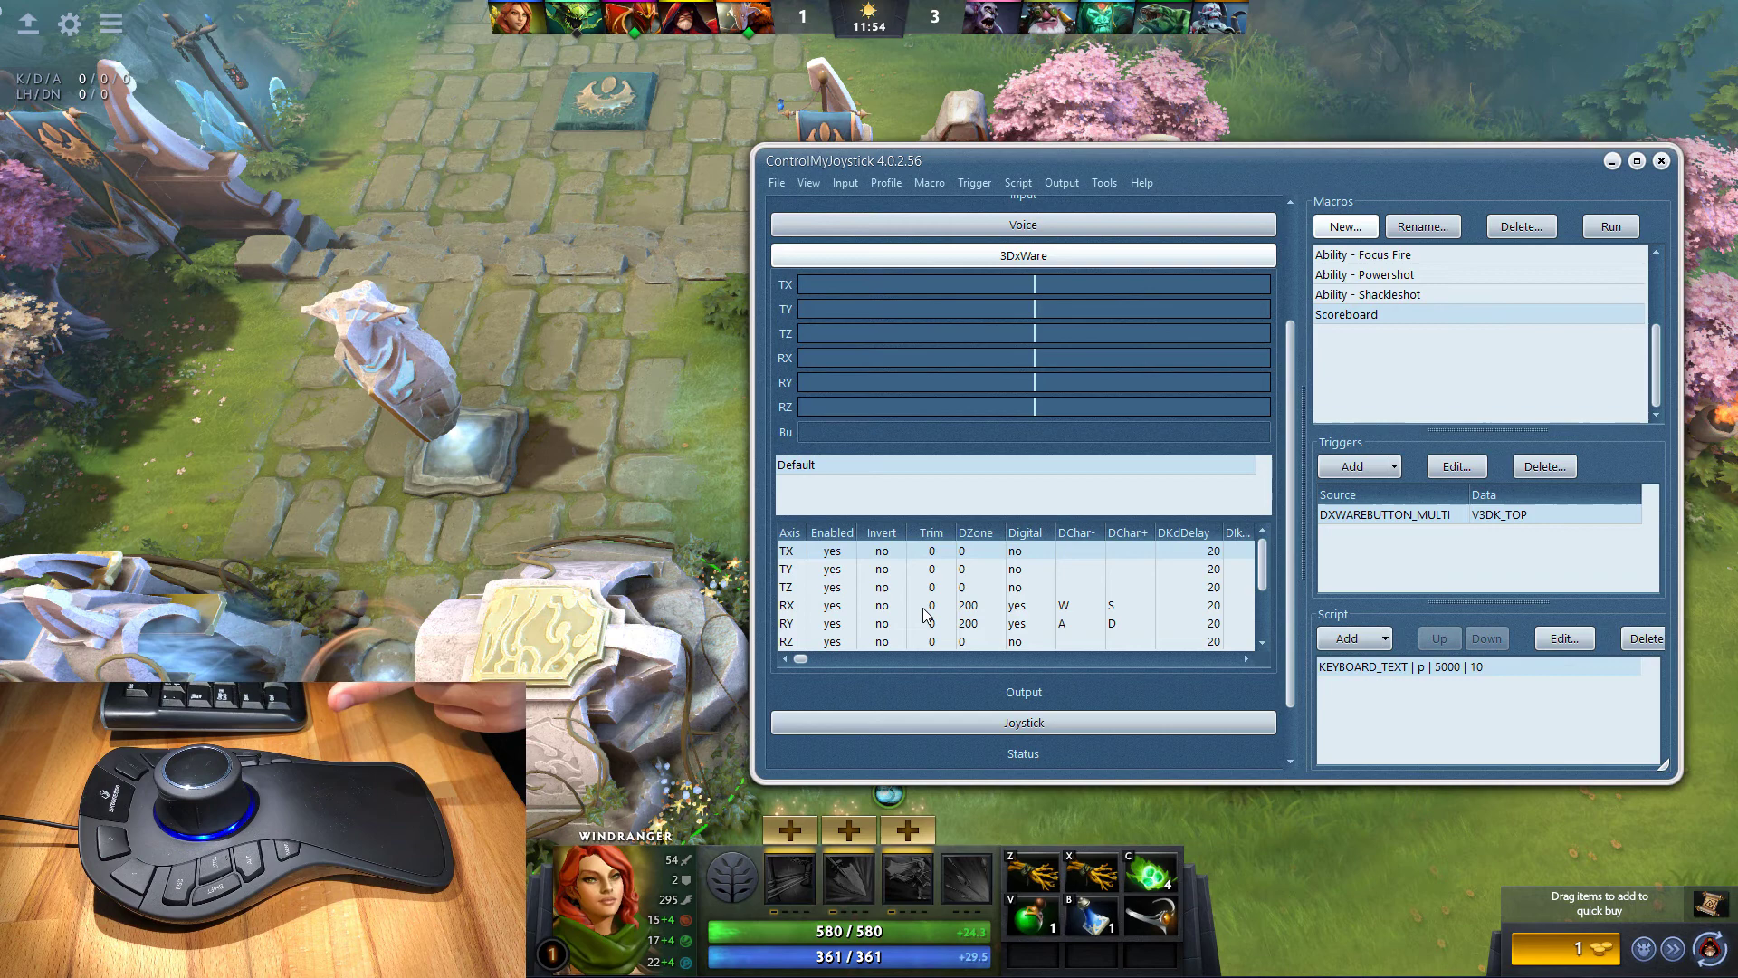
pyautogui.click(1069, 606)
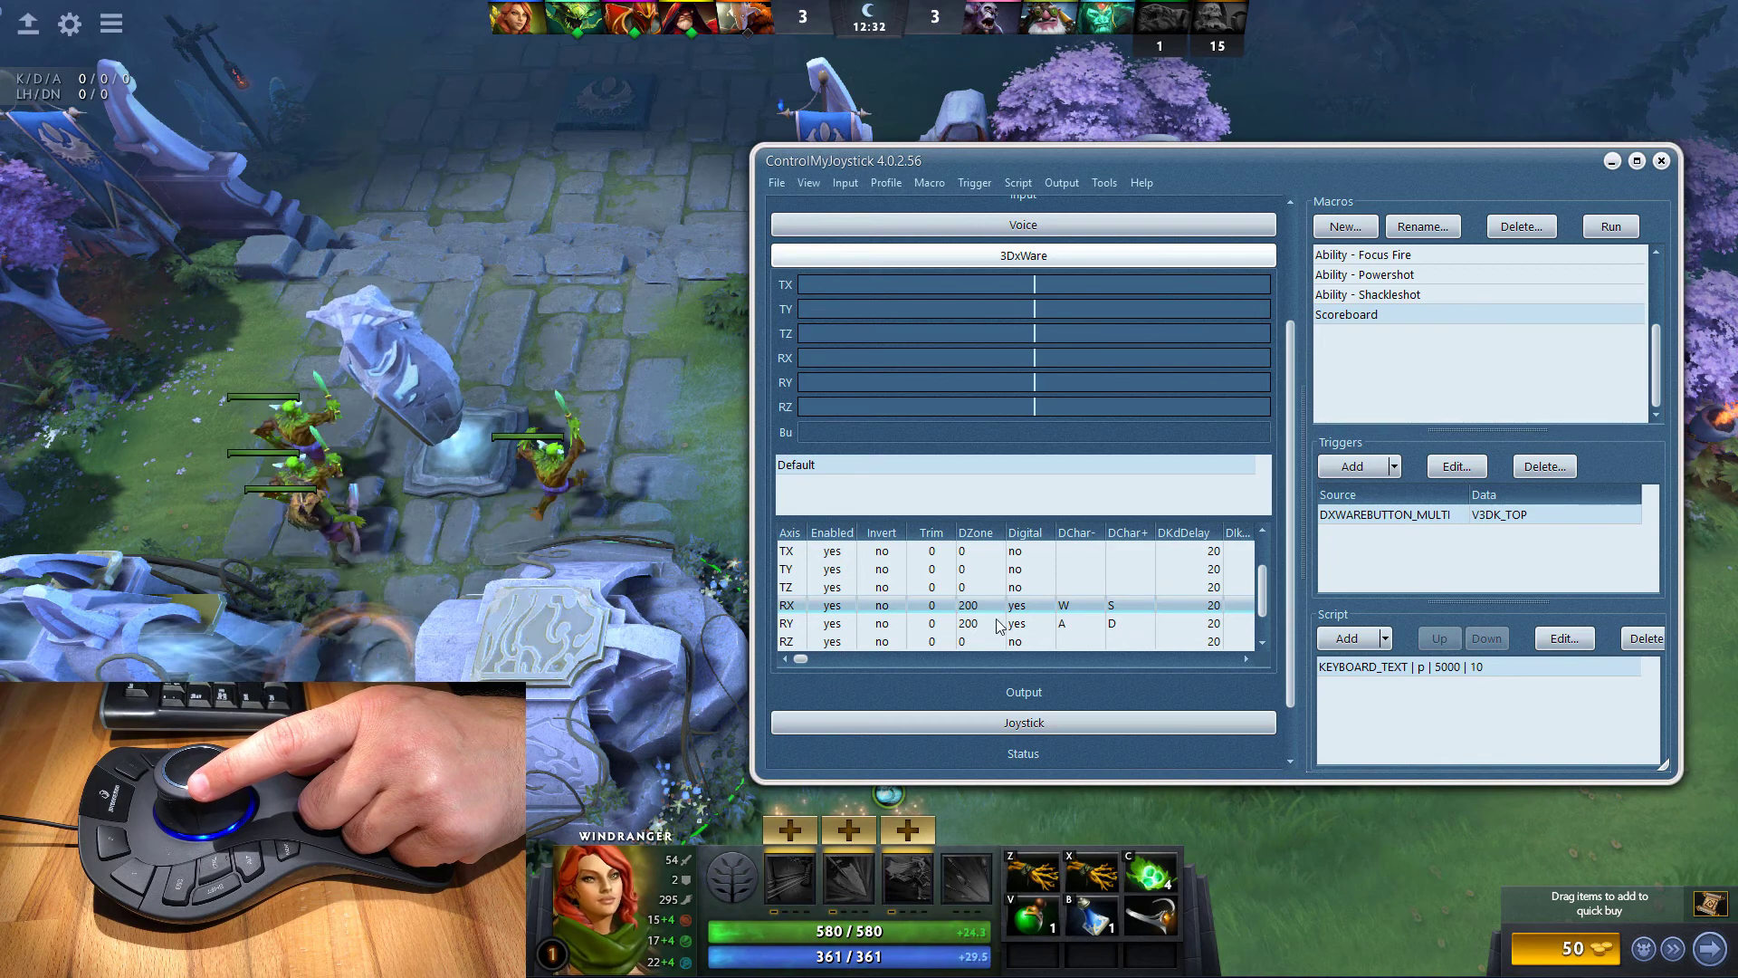
# - Review the RY axis's deadzone and its digital negative and positive keys, then accept and close its settings
pyautogui.click(811, 626)
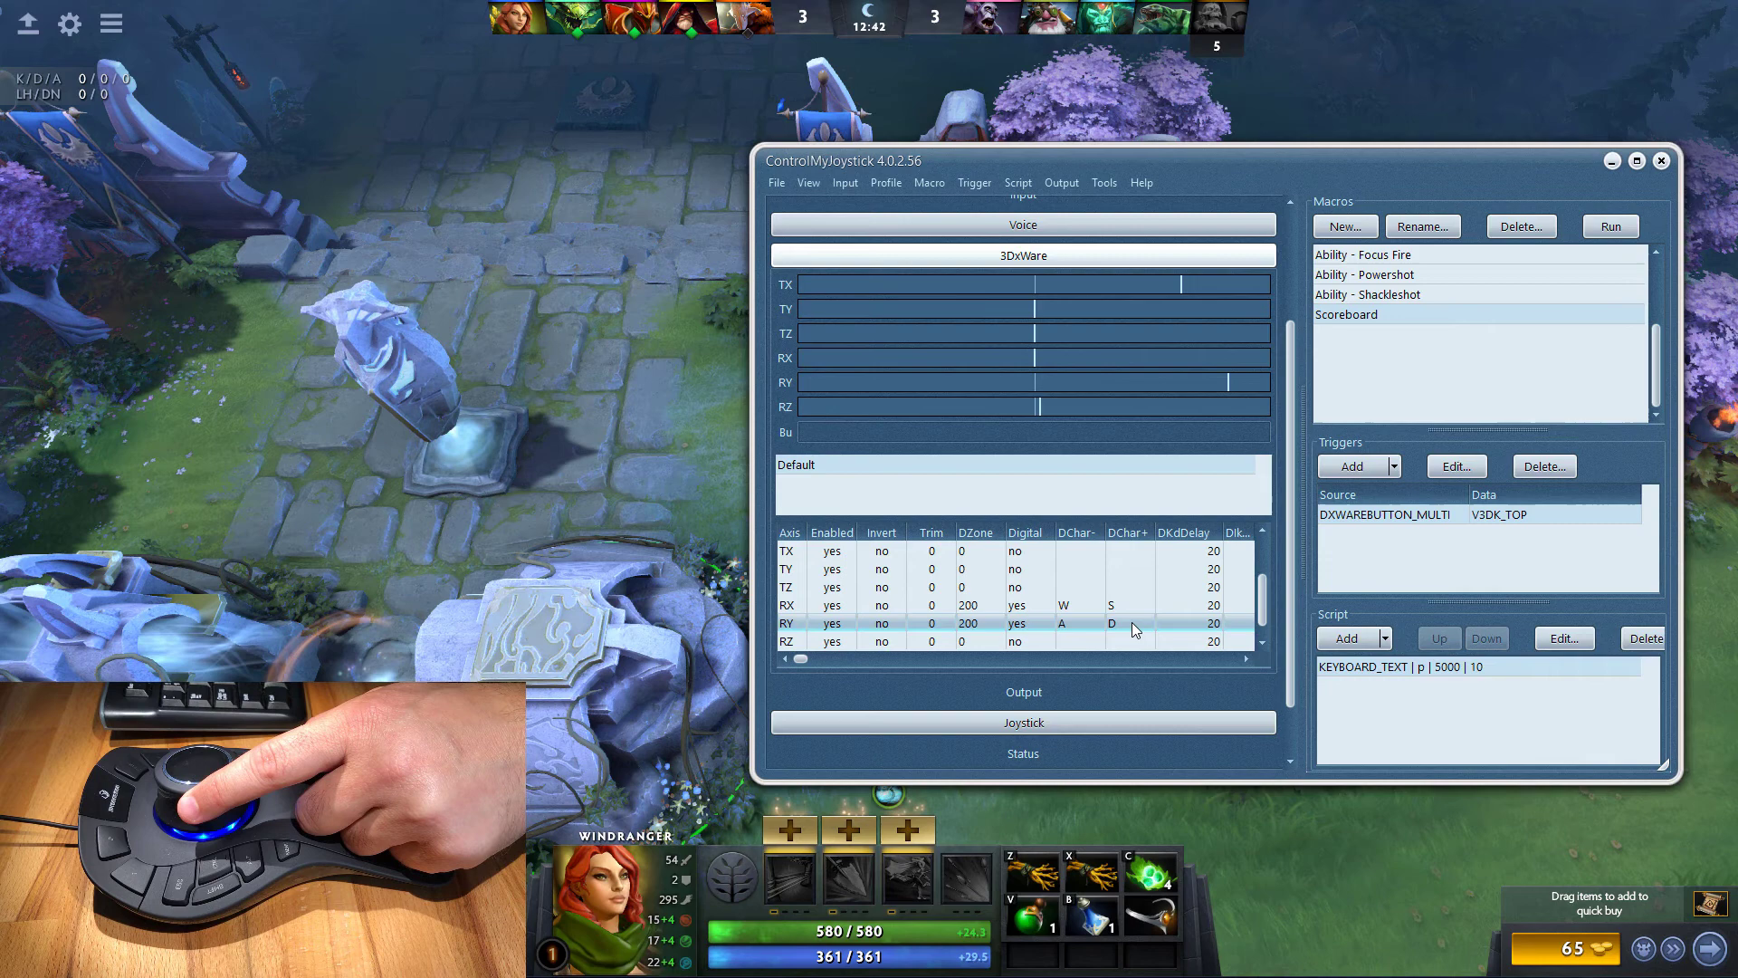
pyautogui.doubleClick(1020, 623)
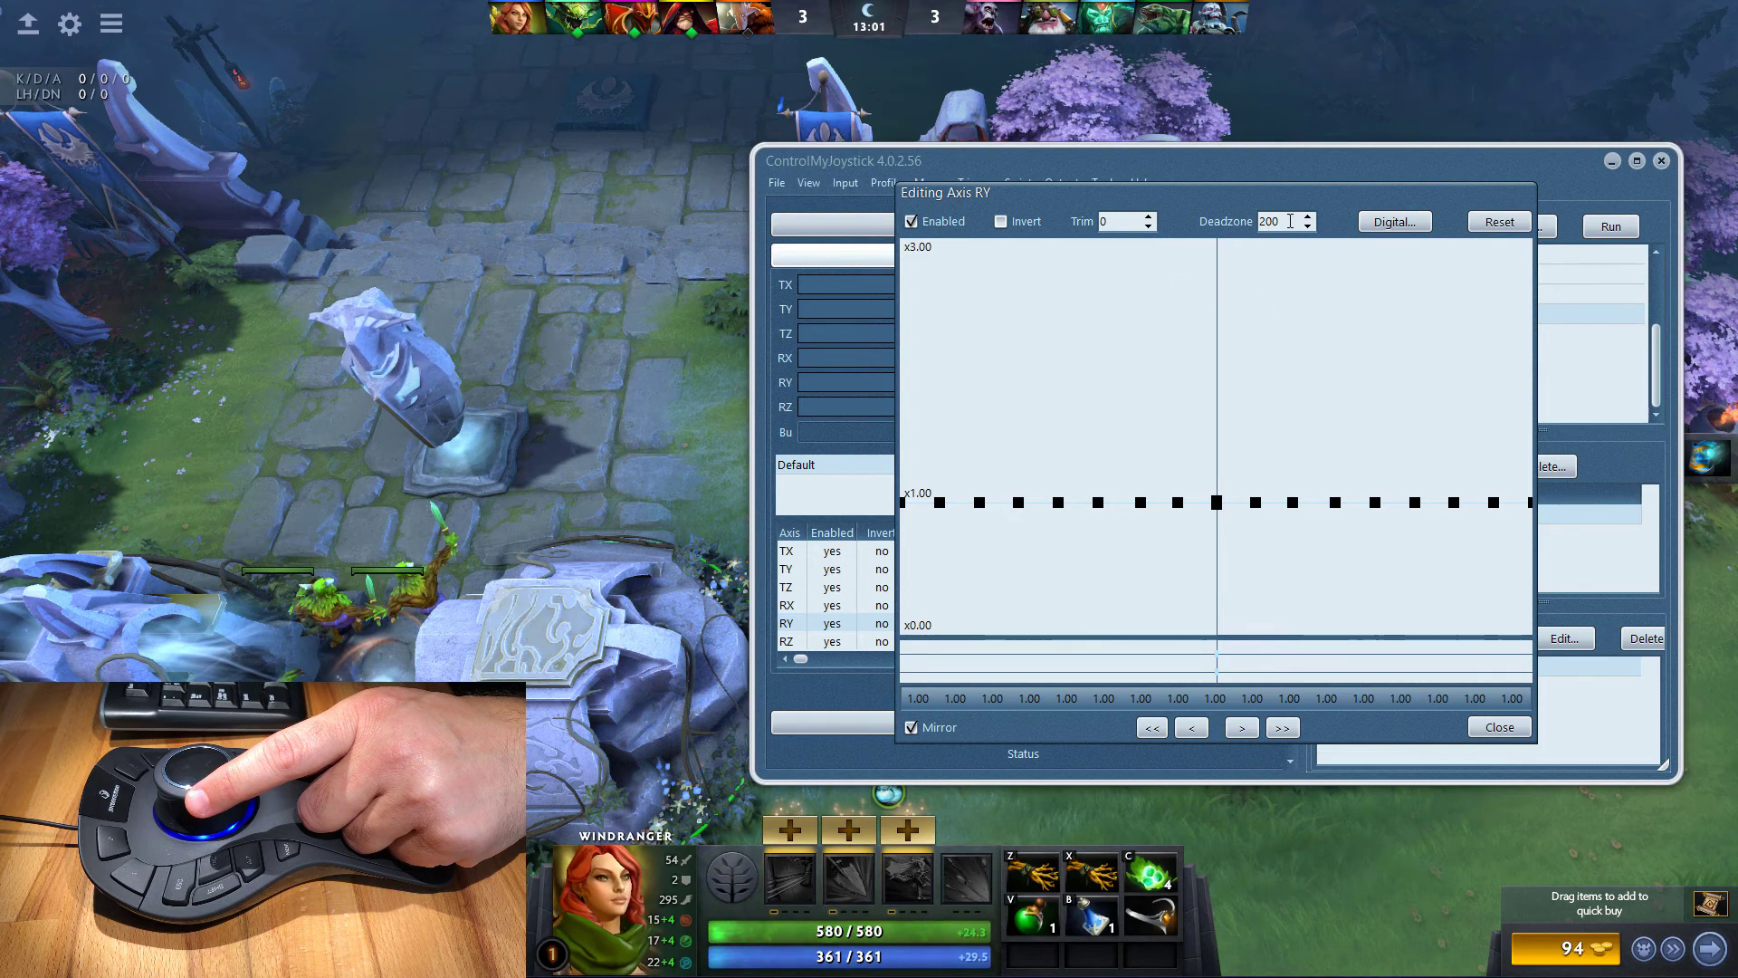
pyautogui.click(1395, 222)
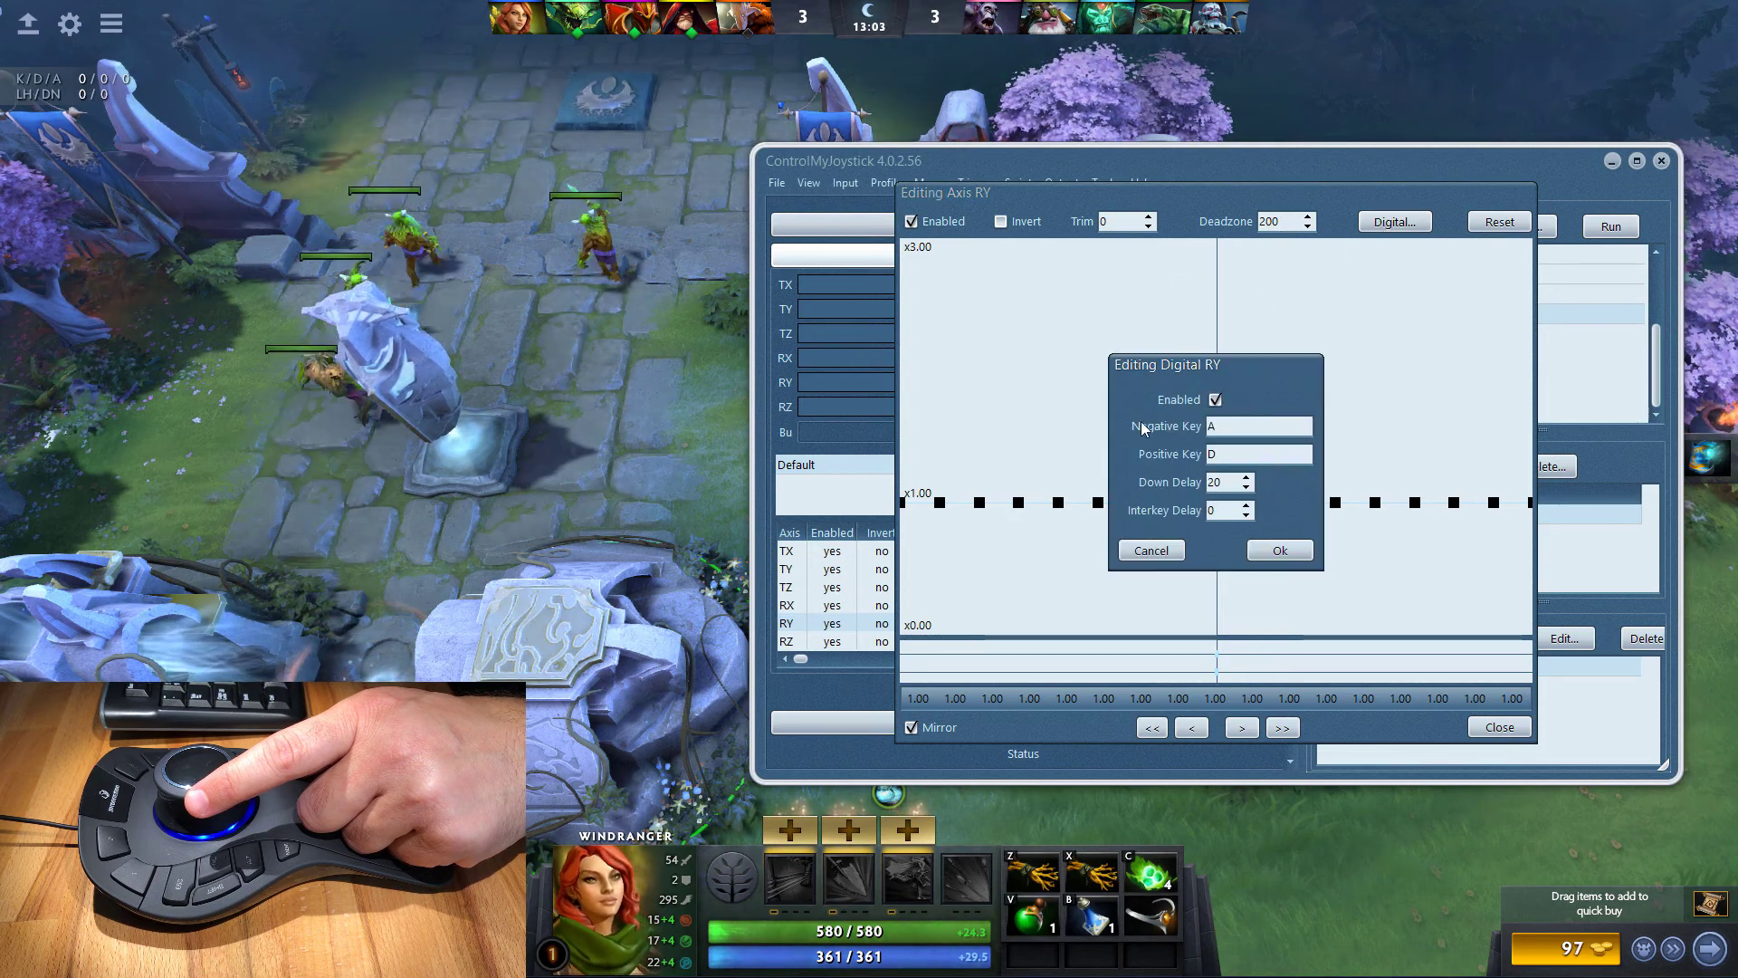
pyautogui.click(1227, 453)
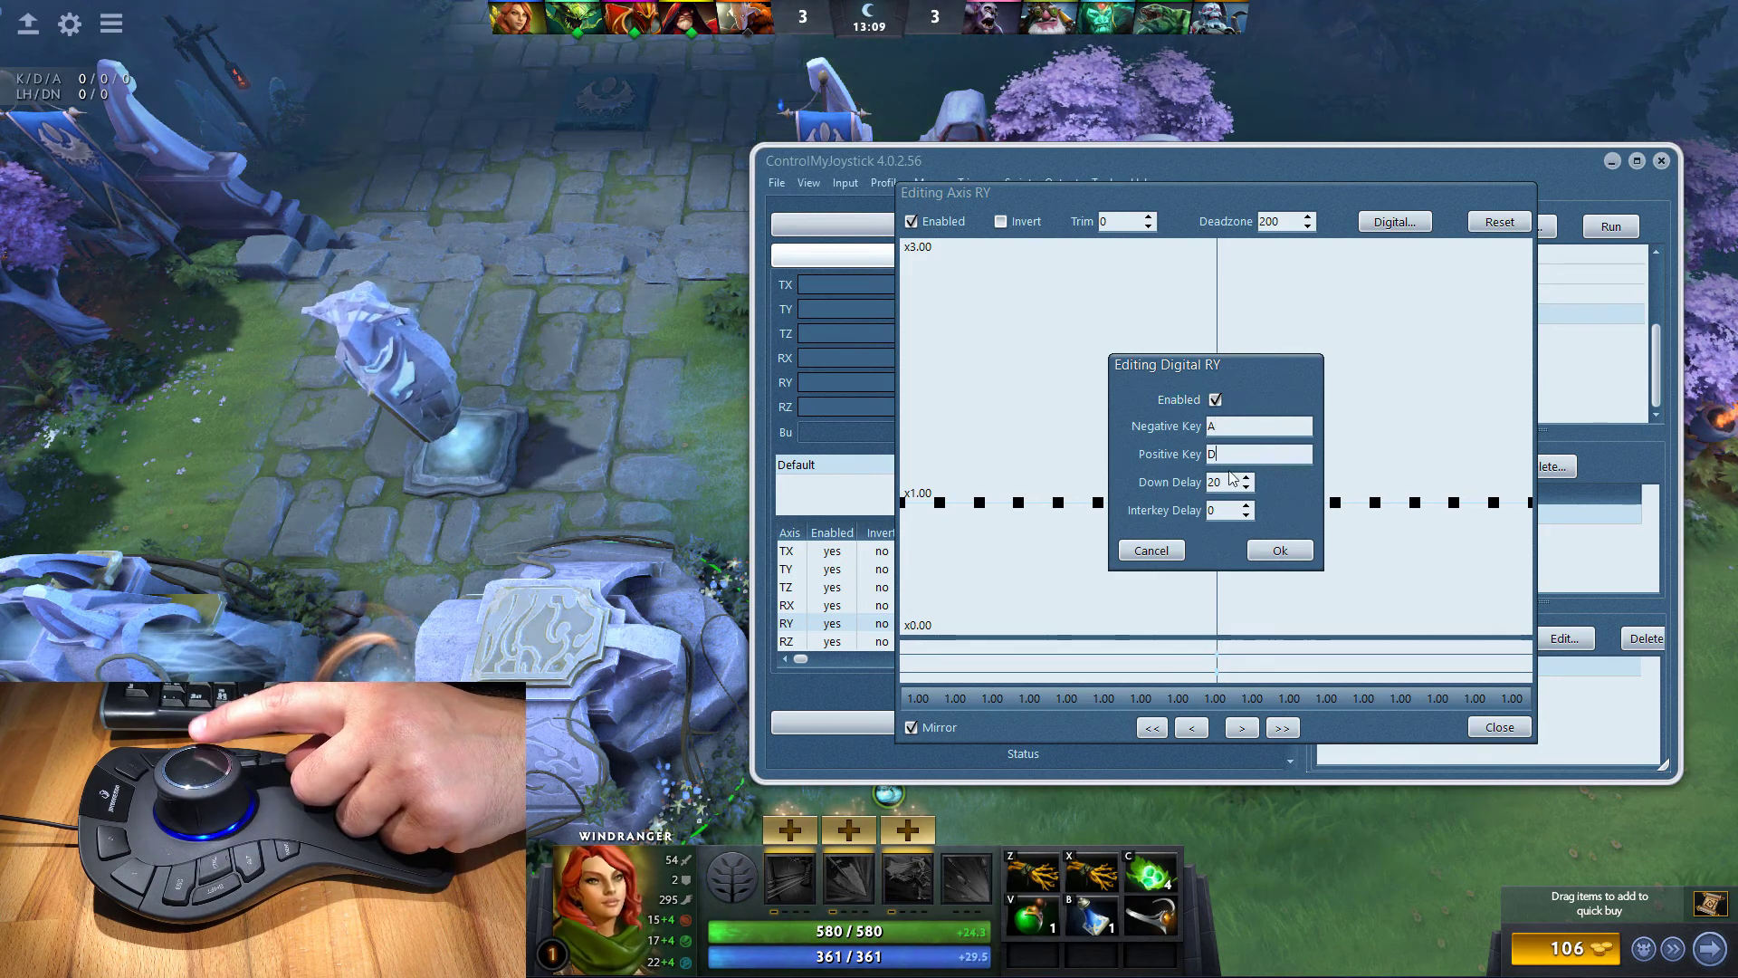
pyautogui.click(1279, 552)
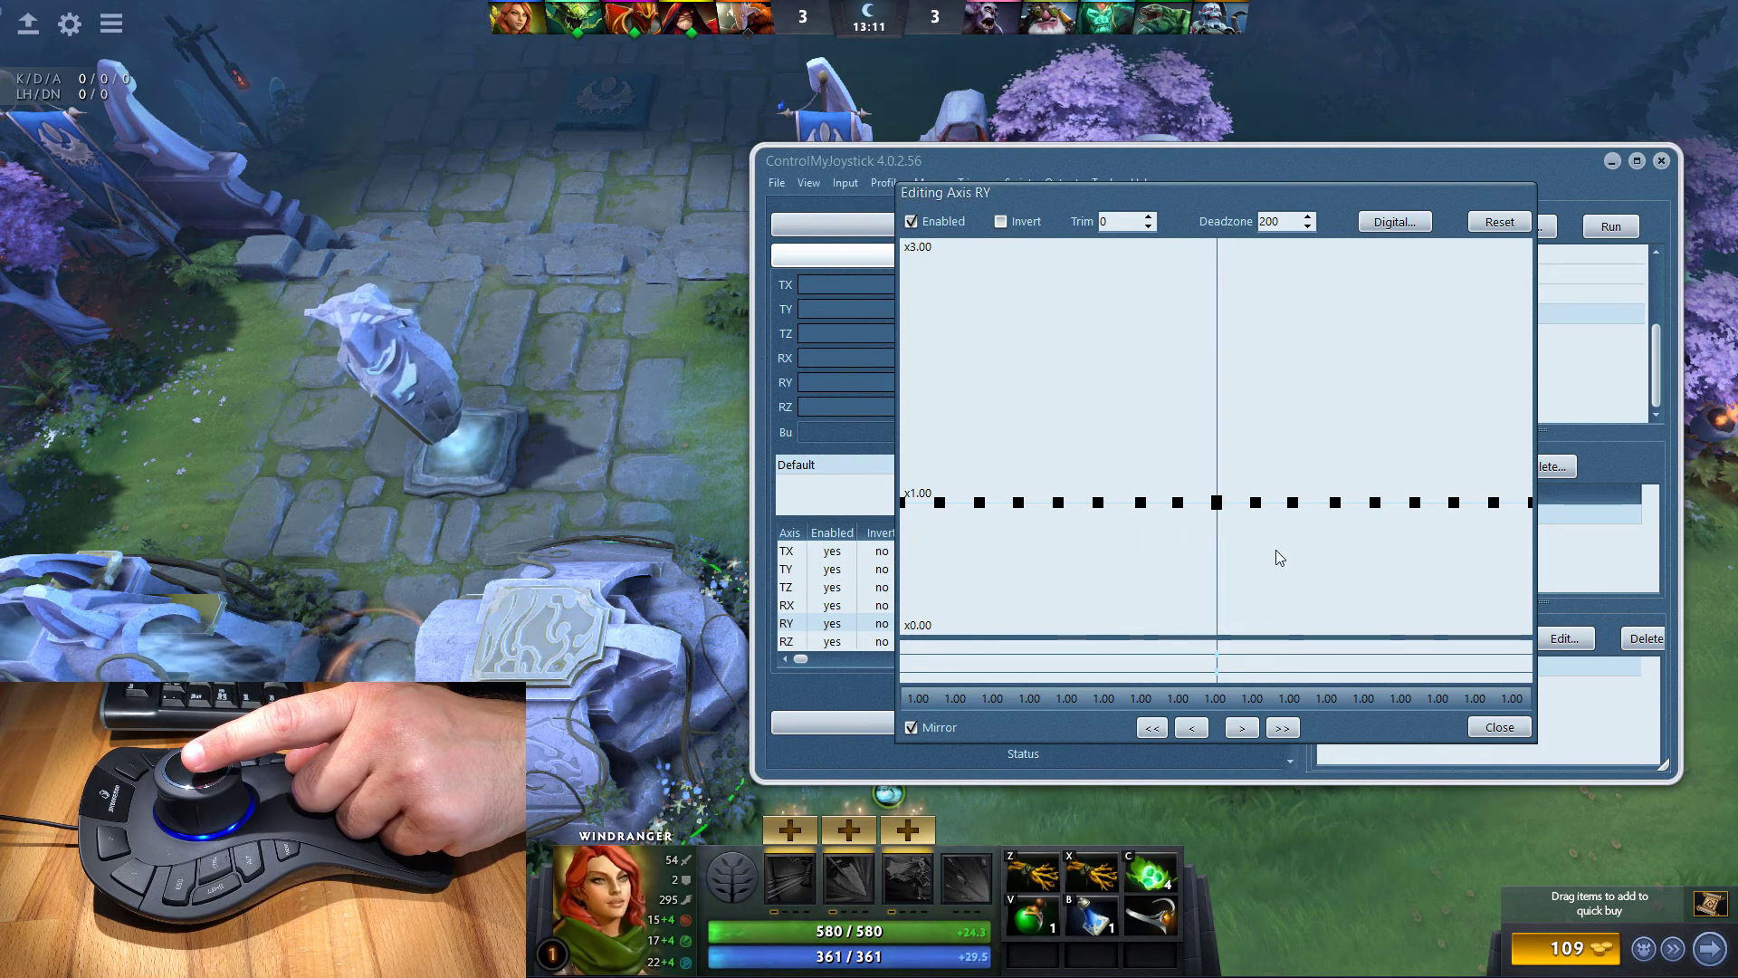
pyautogui.click(1499, 728)
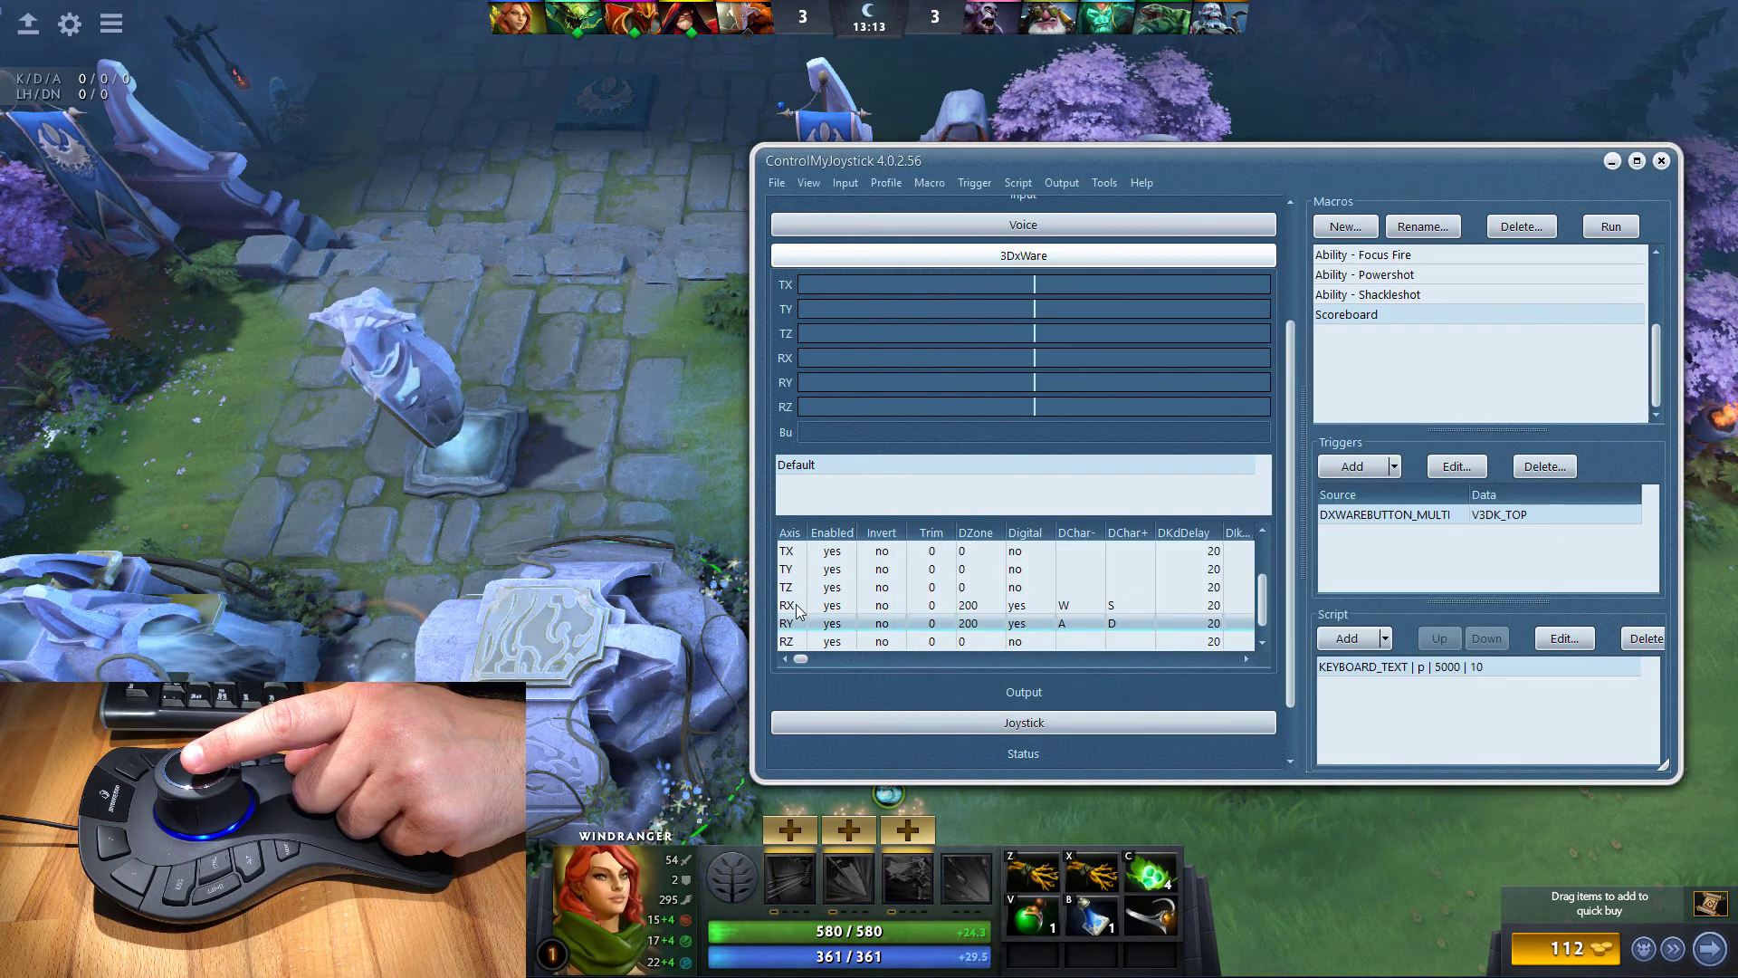
# - Review the RX axis's digital key assignments in the axis editor, then accept and close its settings
pyautogui.click(912, 607)
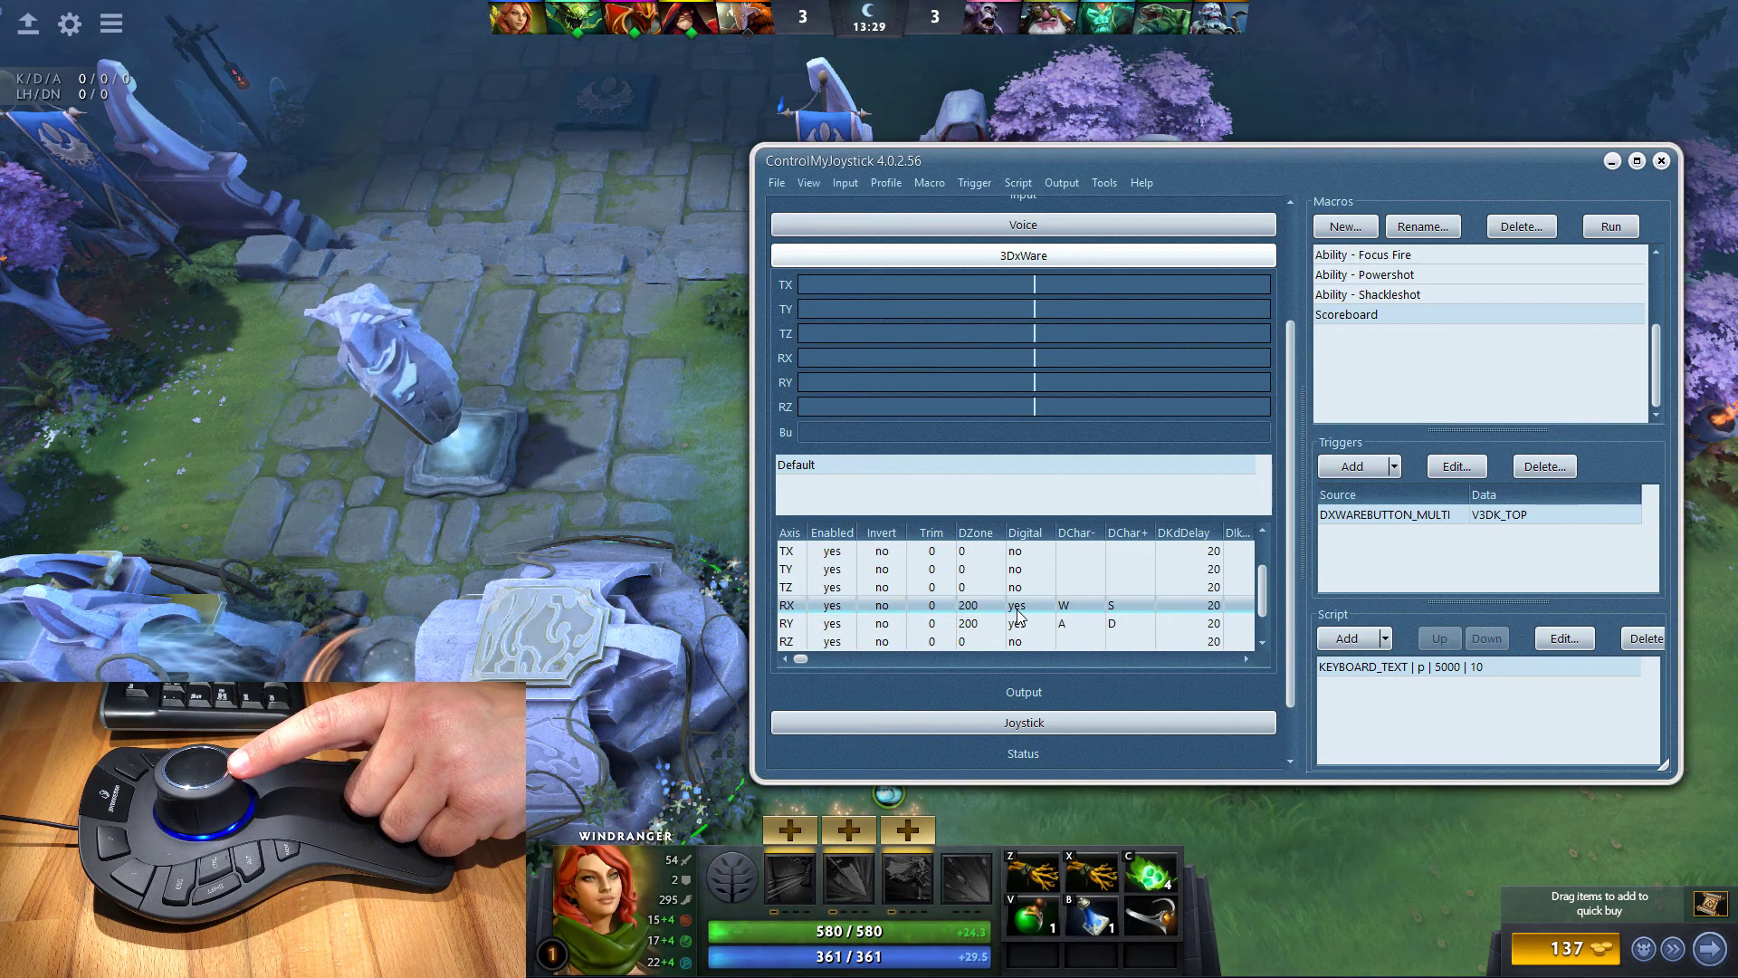
pyautogui.doubleClick(1083, 612)
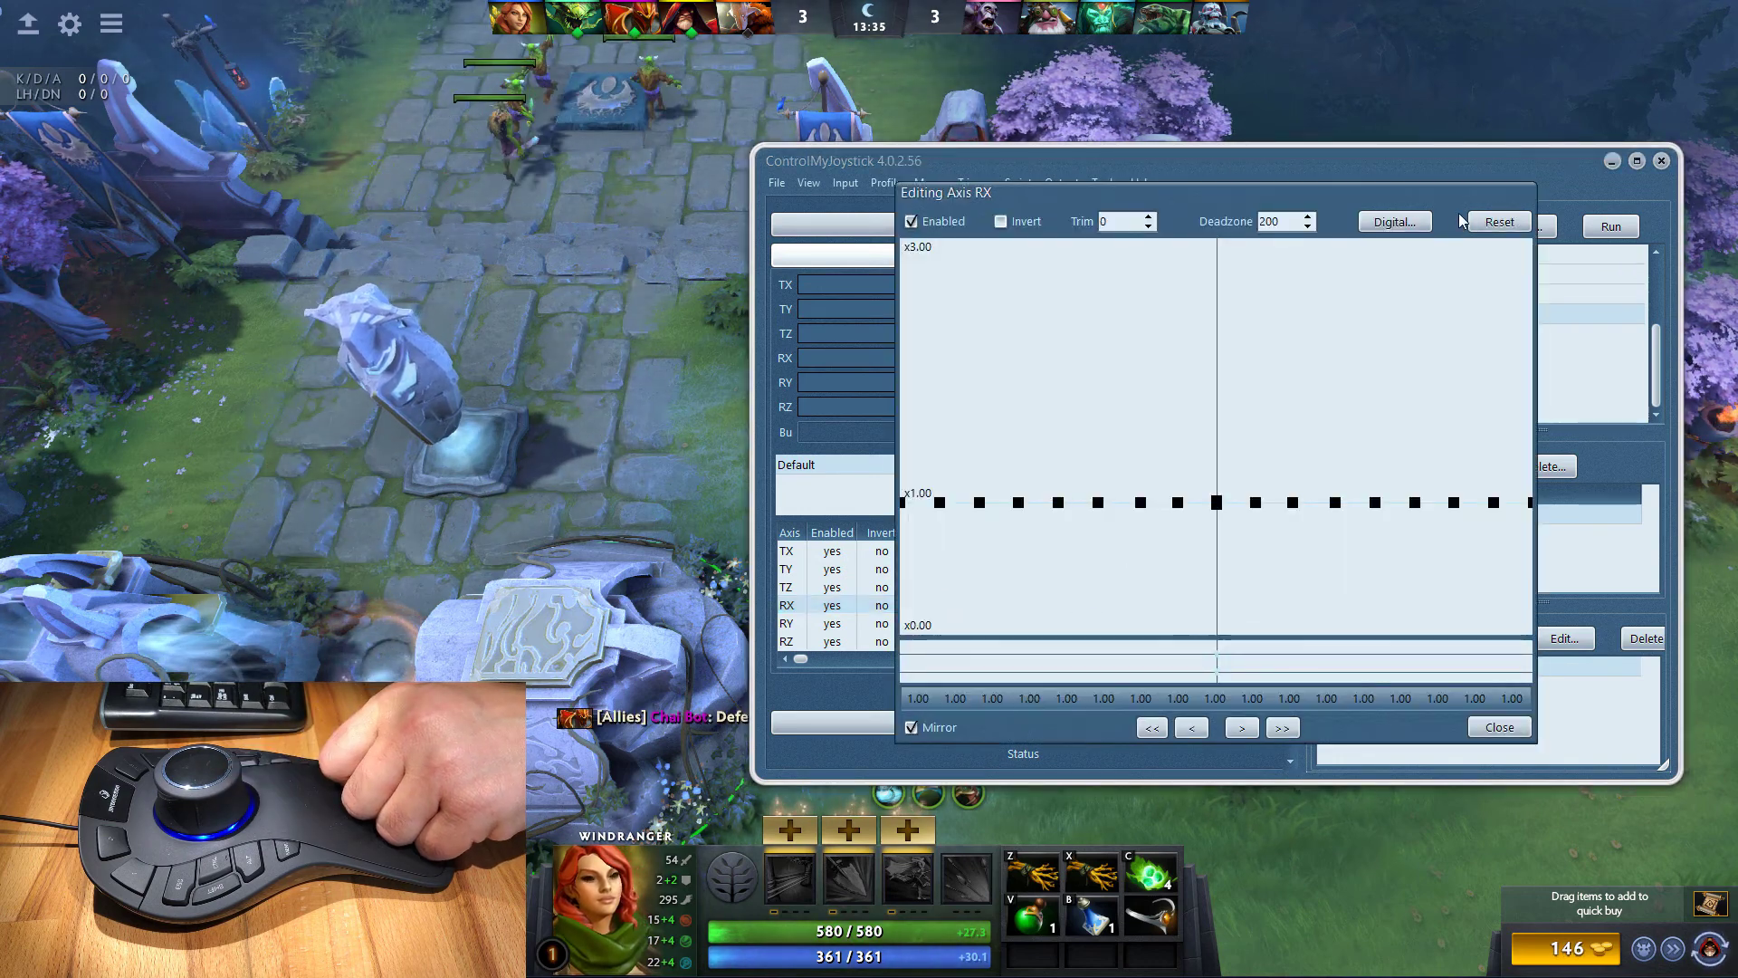
pyautogui.click(1395, 222)
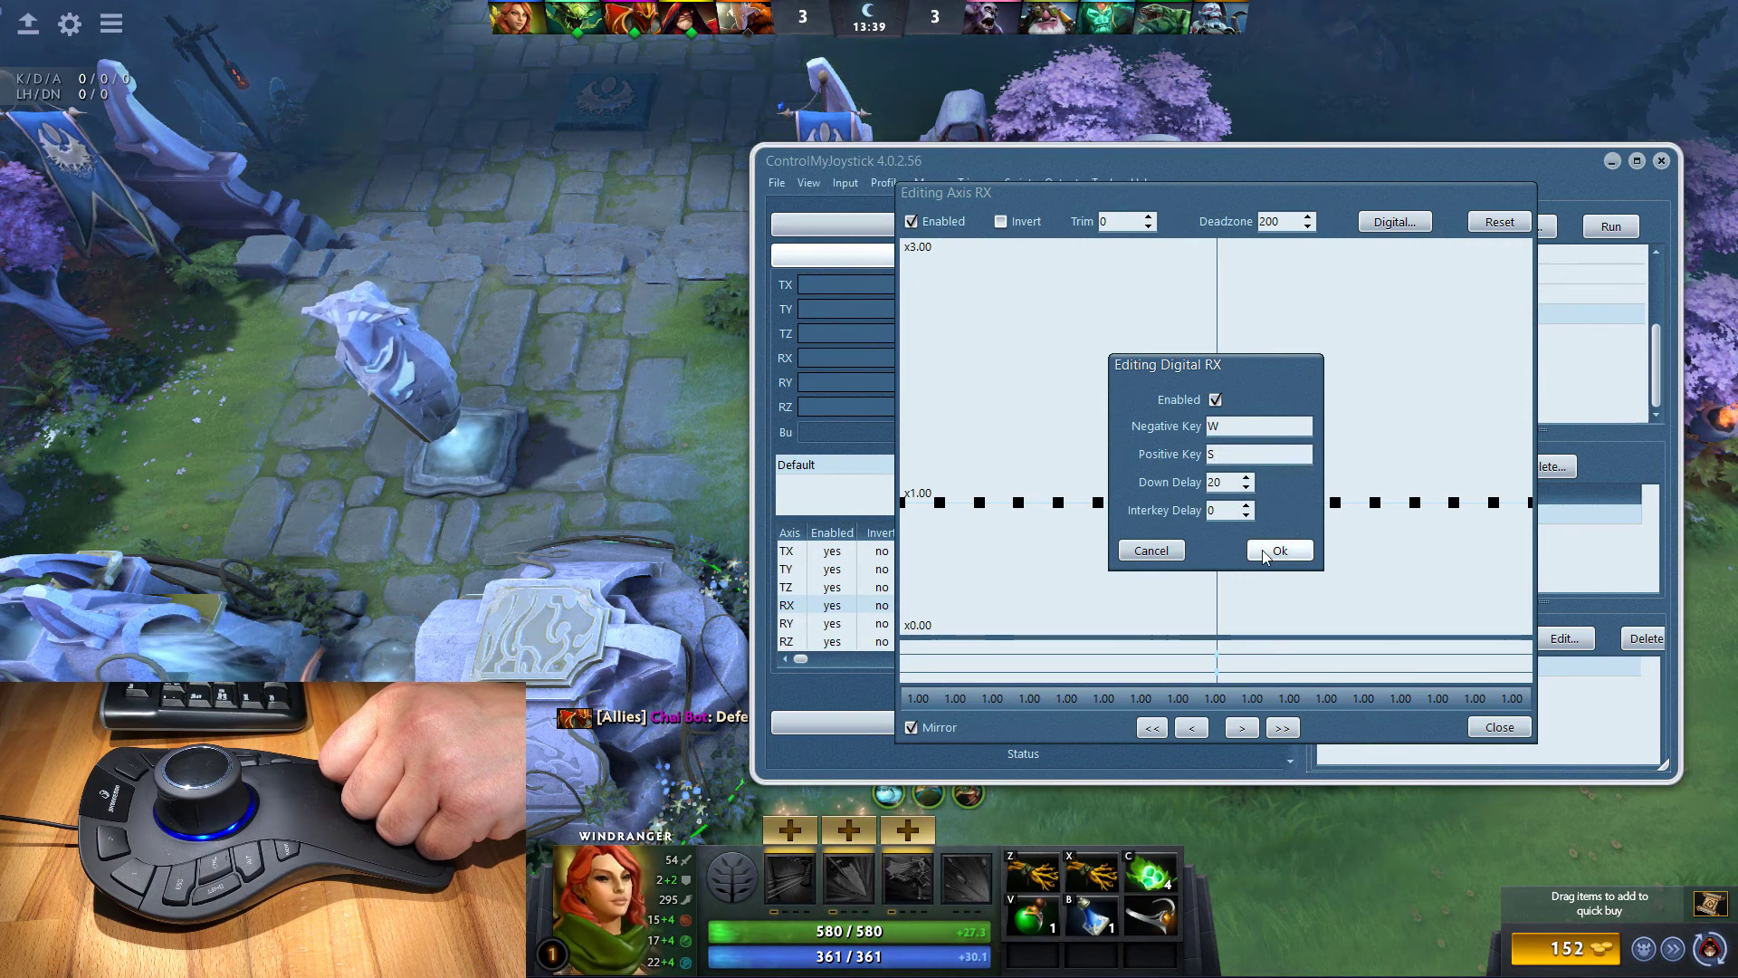
pyautogui.click(1269, 552)
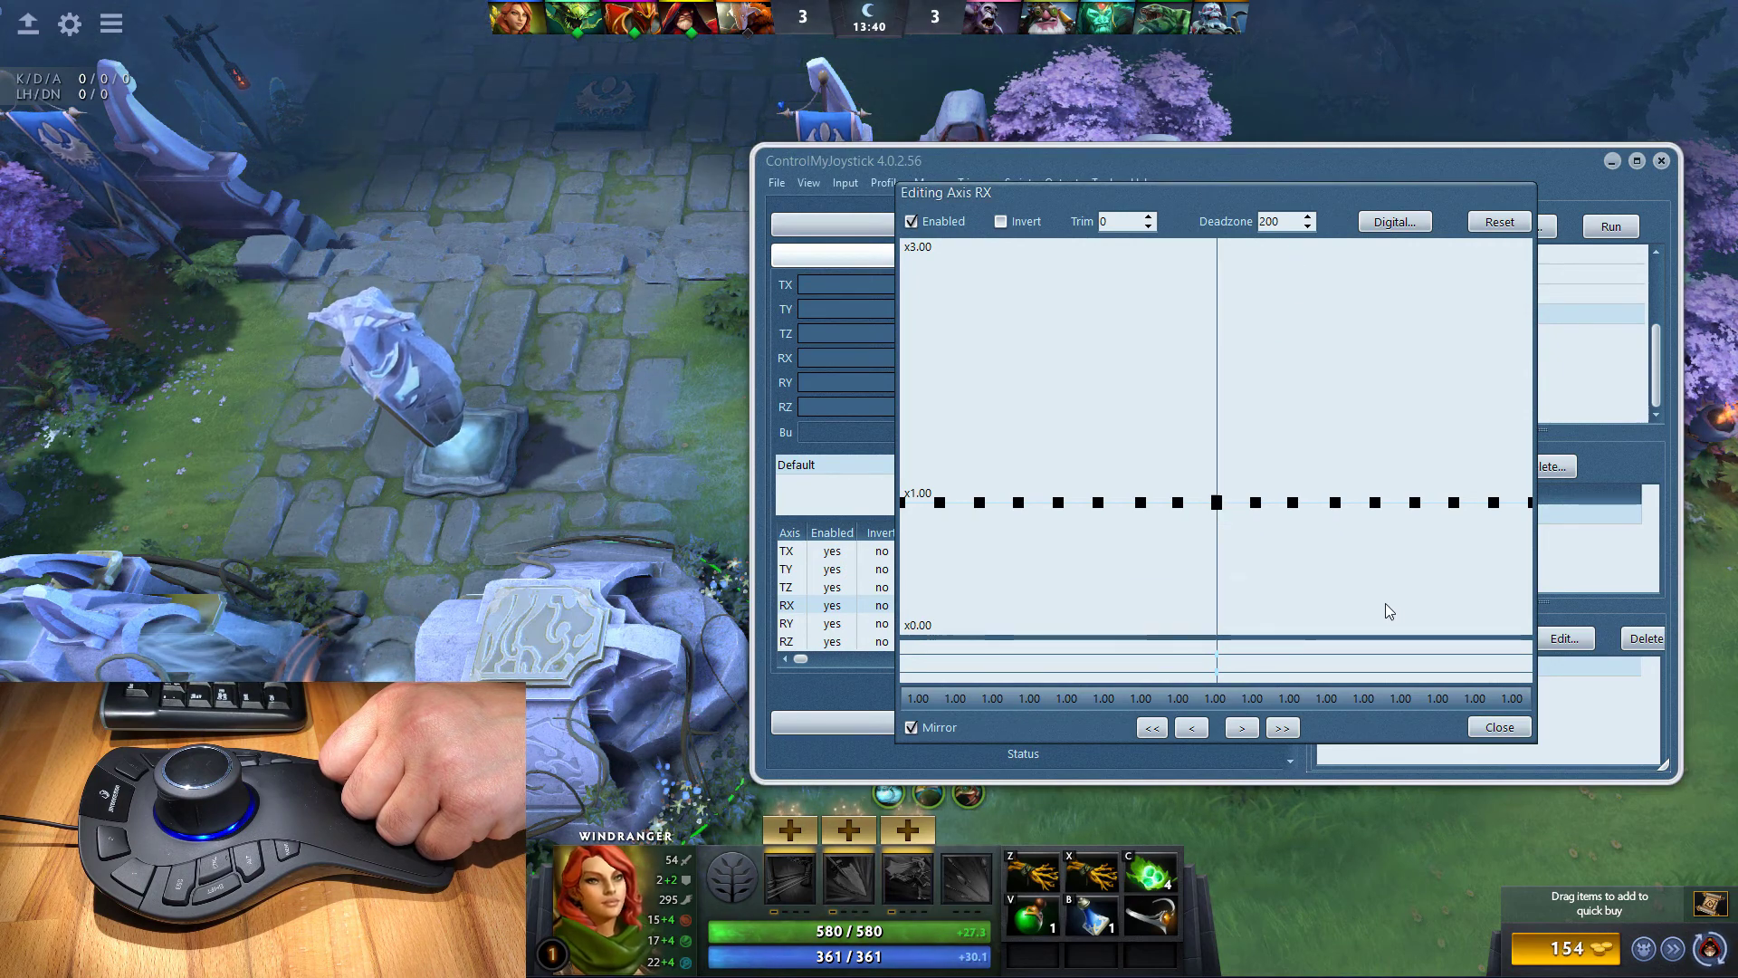
pyautogui.click(1499, 728)
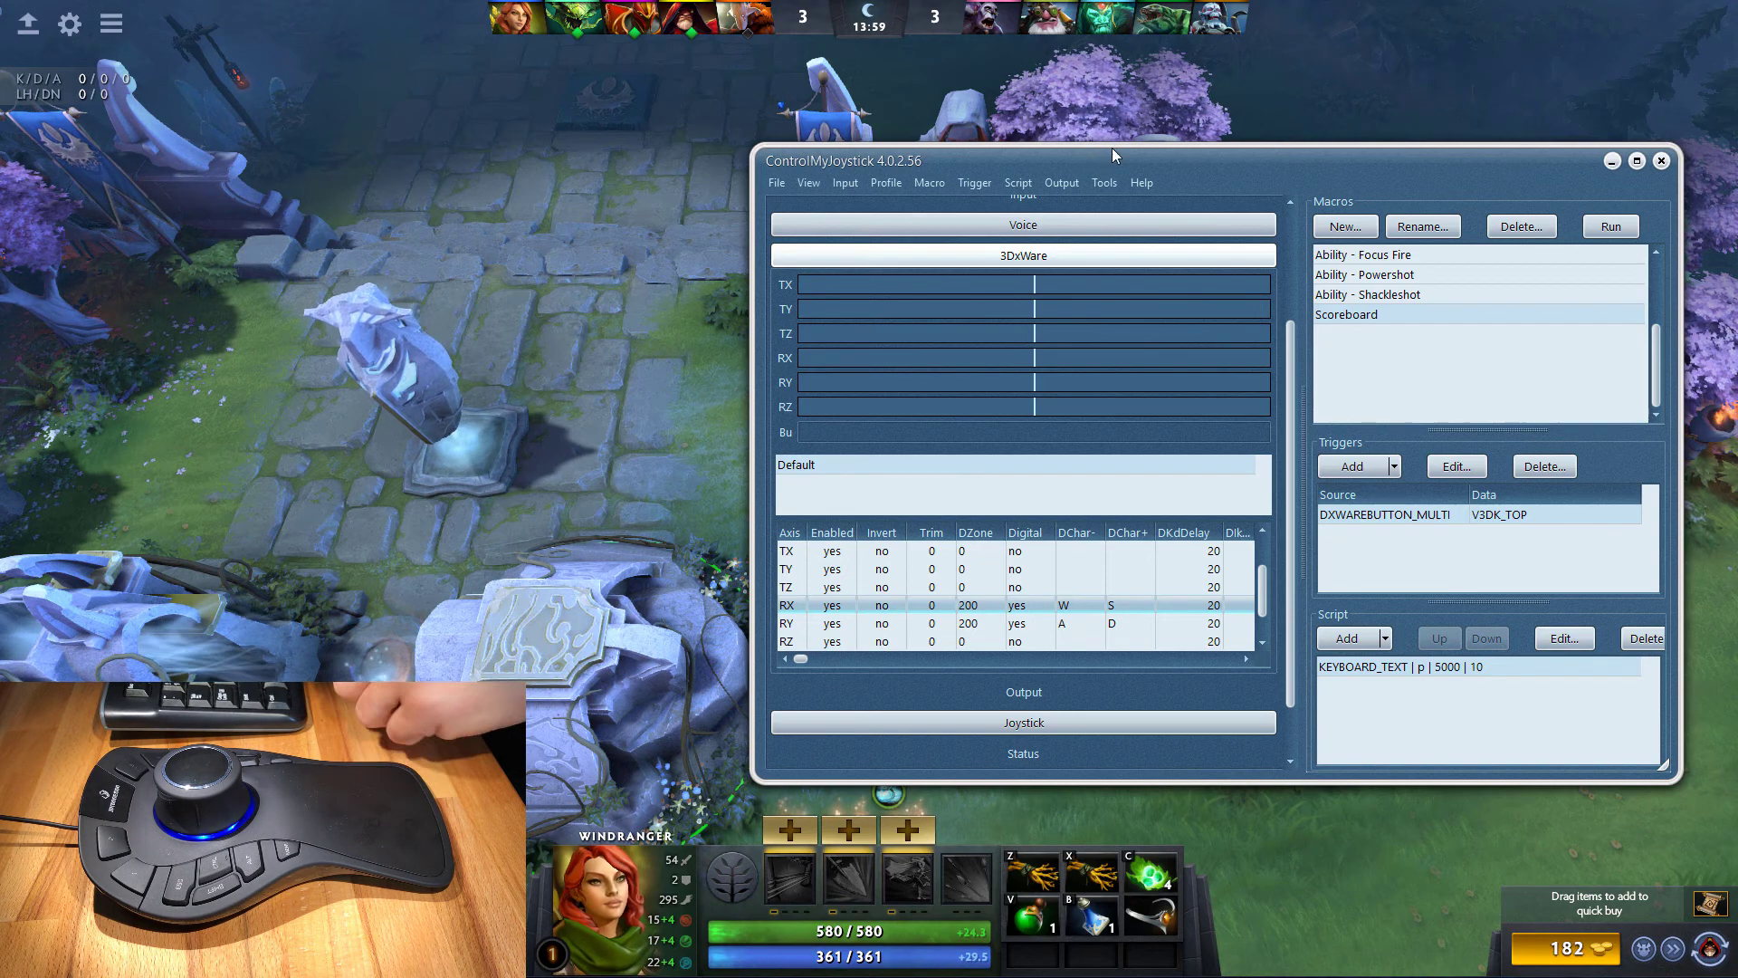
# - Move the ControlMyJoystick window lower, return focus to Dota 2, and pan the camera to test the axis mapping
pyautogui.moveTo(1113, 150); pyautogui.dragTo(1148, 339)
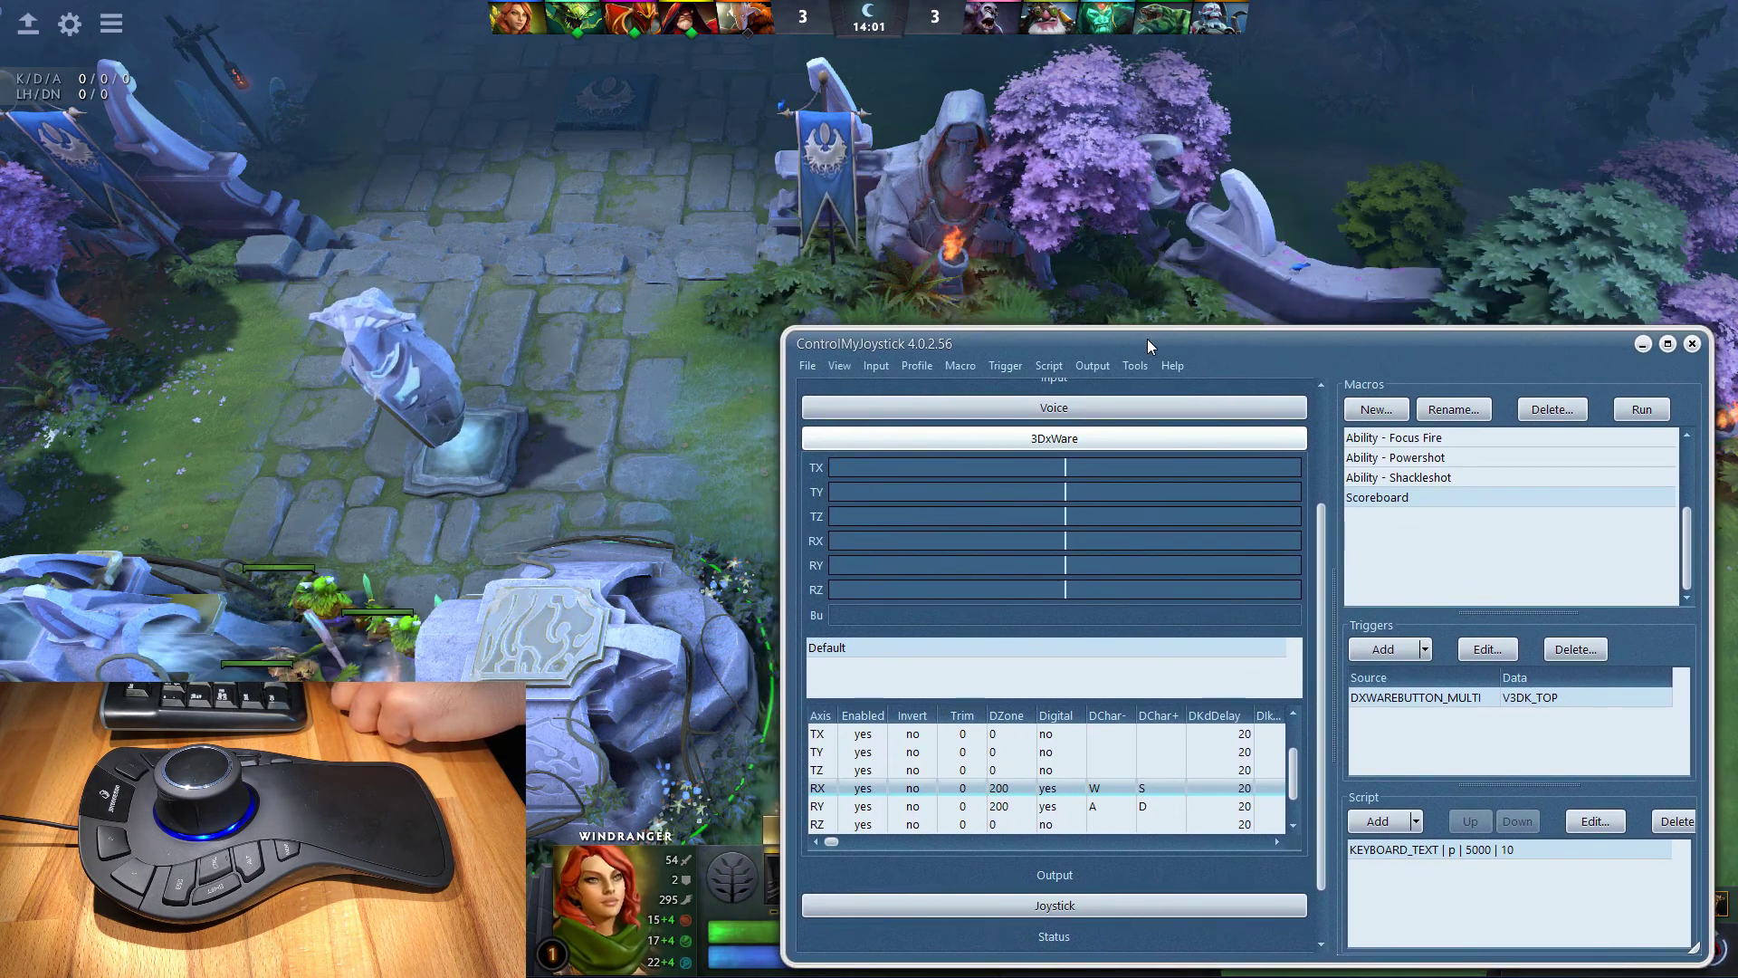
pyautogui.click(600, 299)
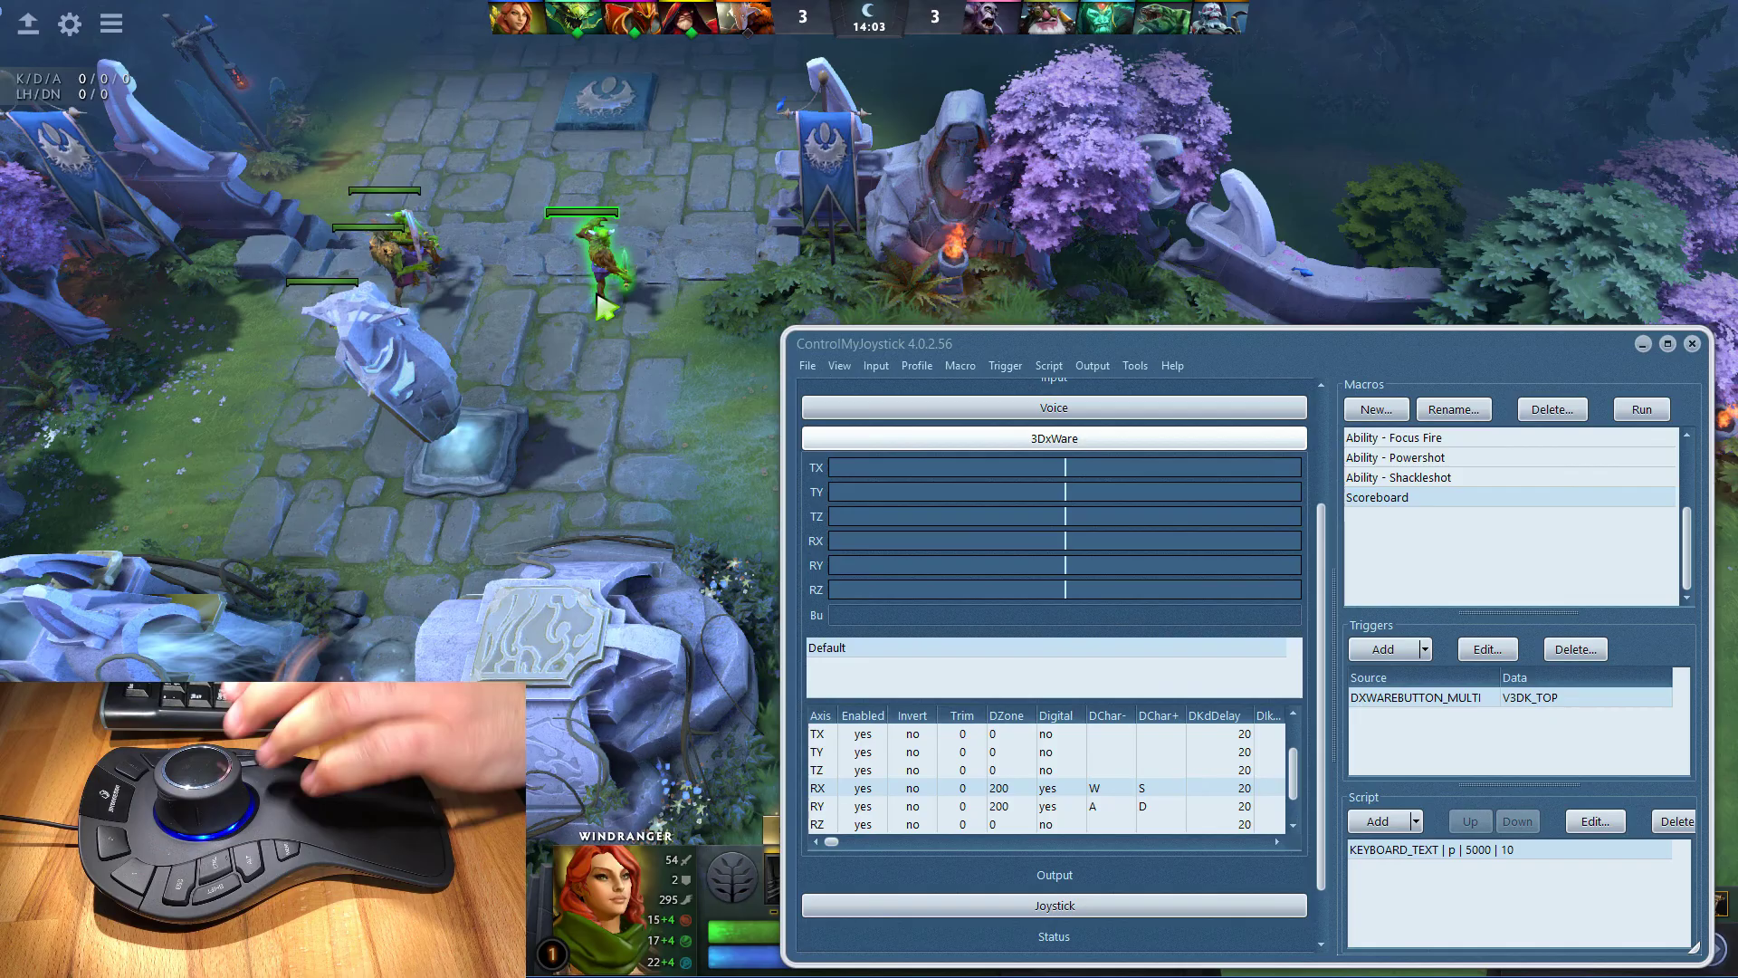
pyautogui.press('Left')
pyautogui.press('Right')
pyautogui.press('Up')
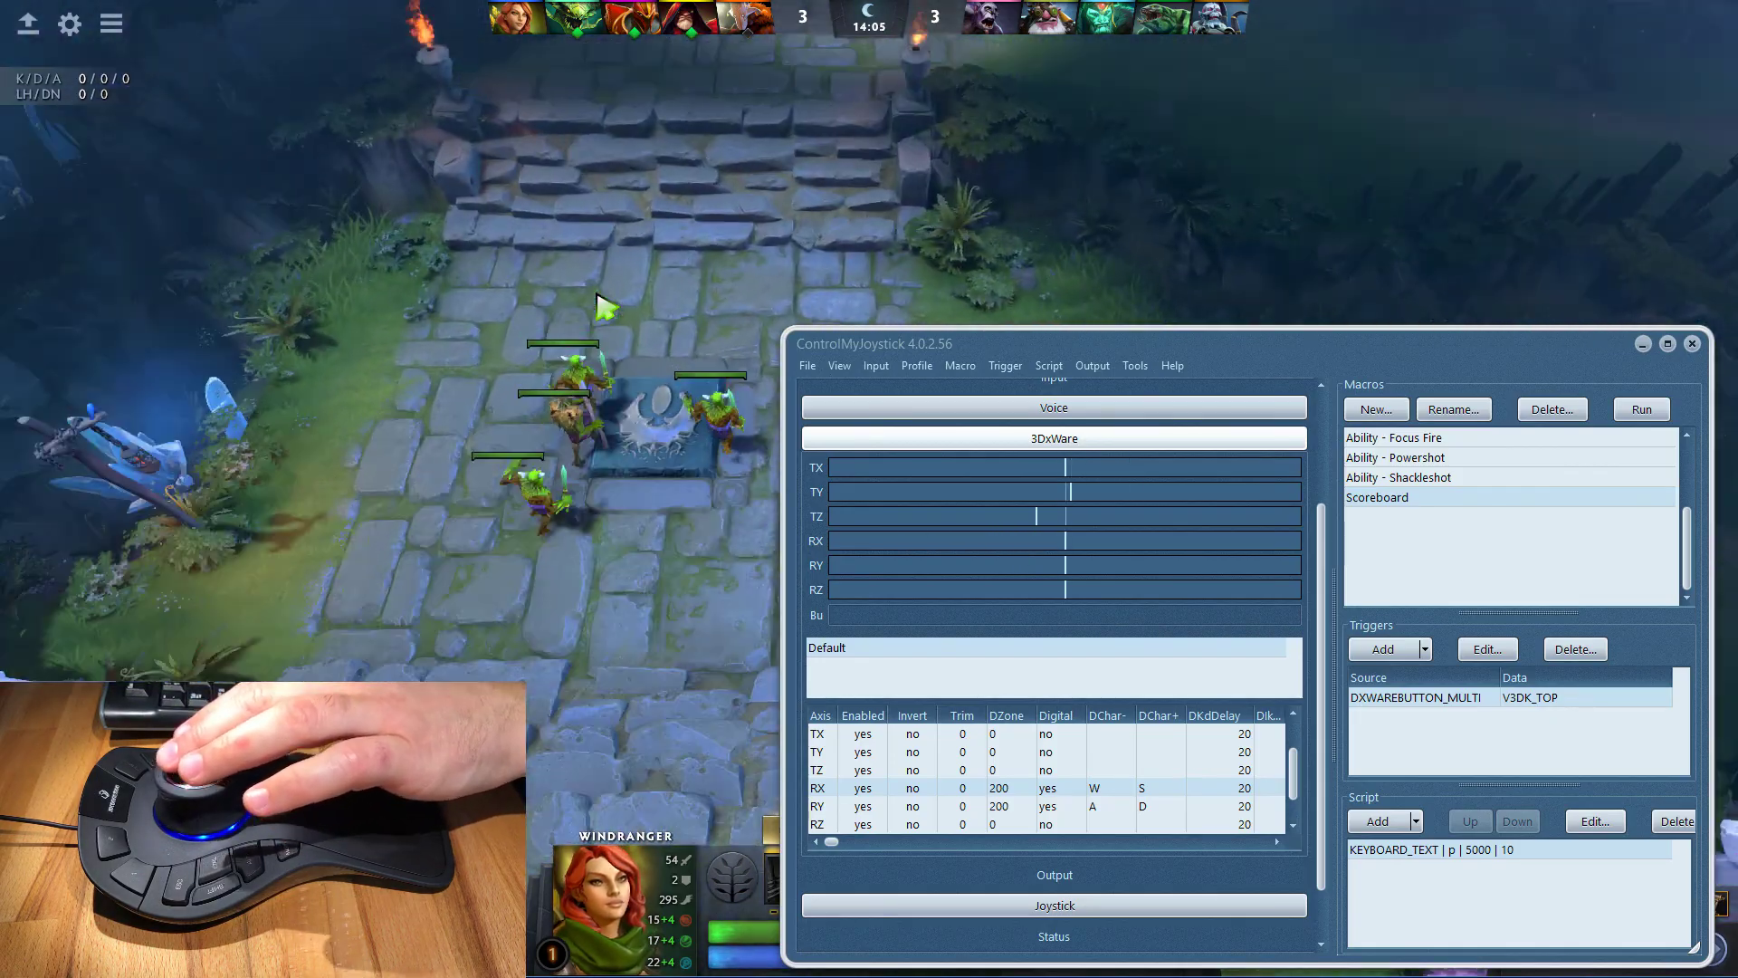
# - Pan the Dota 2 camera along the lane, and return to the ControlMyJoystick window, shifting it slightly sideways
pyautogui.press('s')
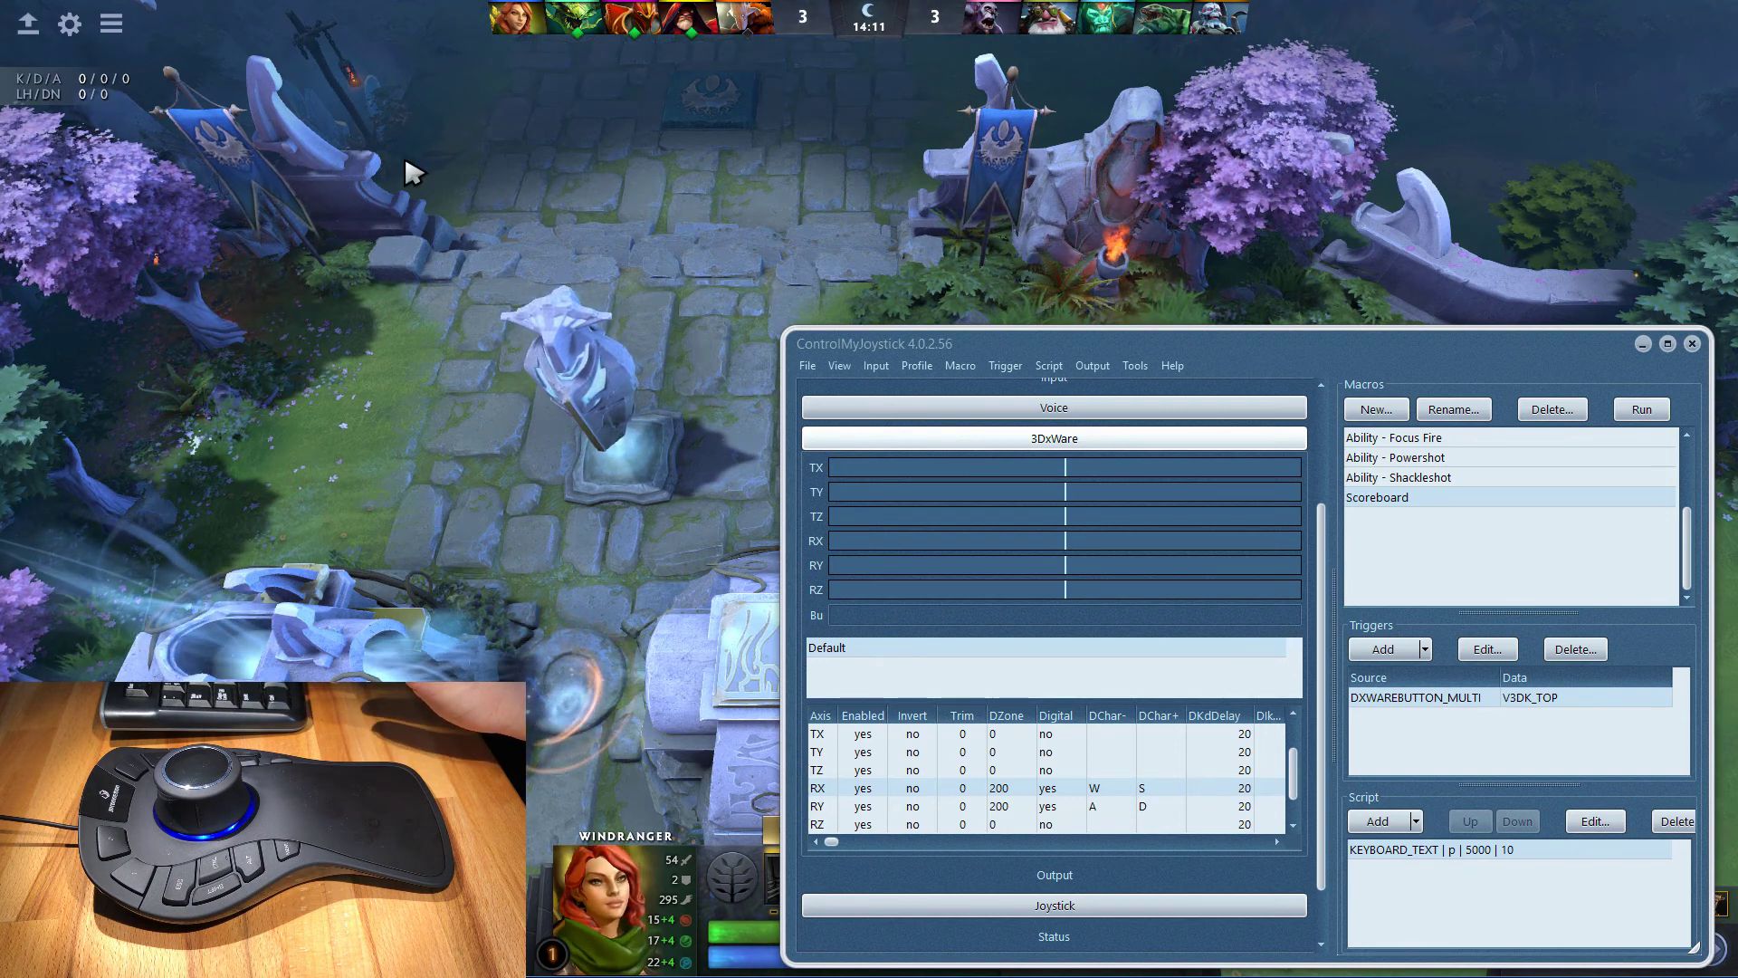
pyautogui.click(1142, 342)
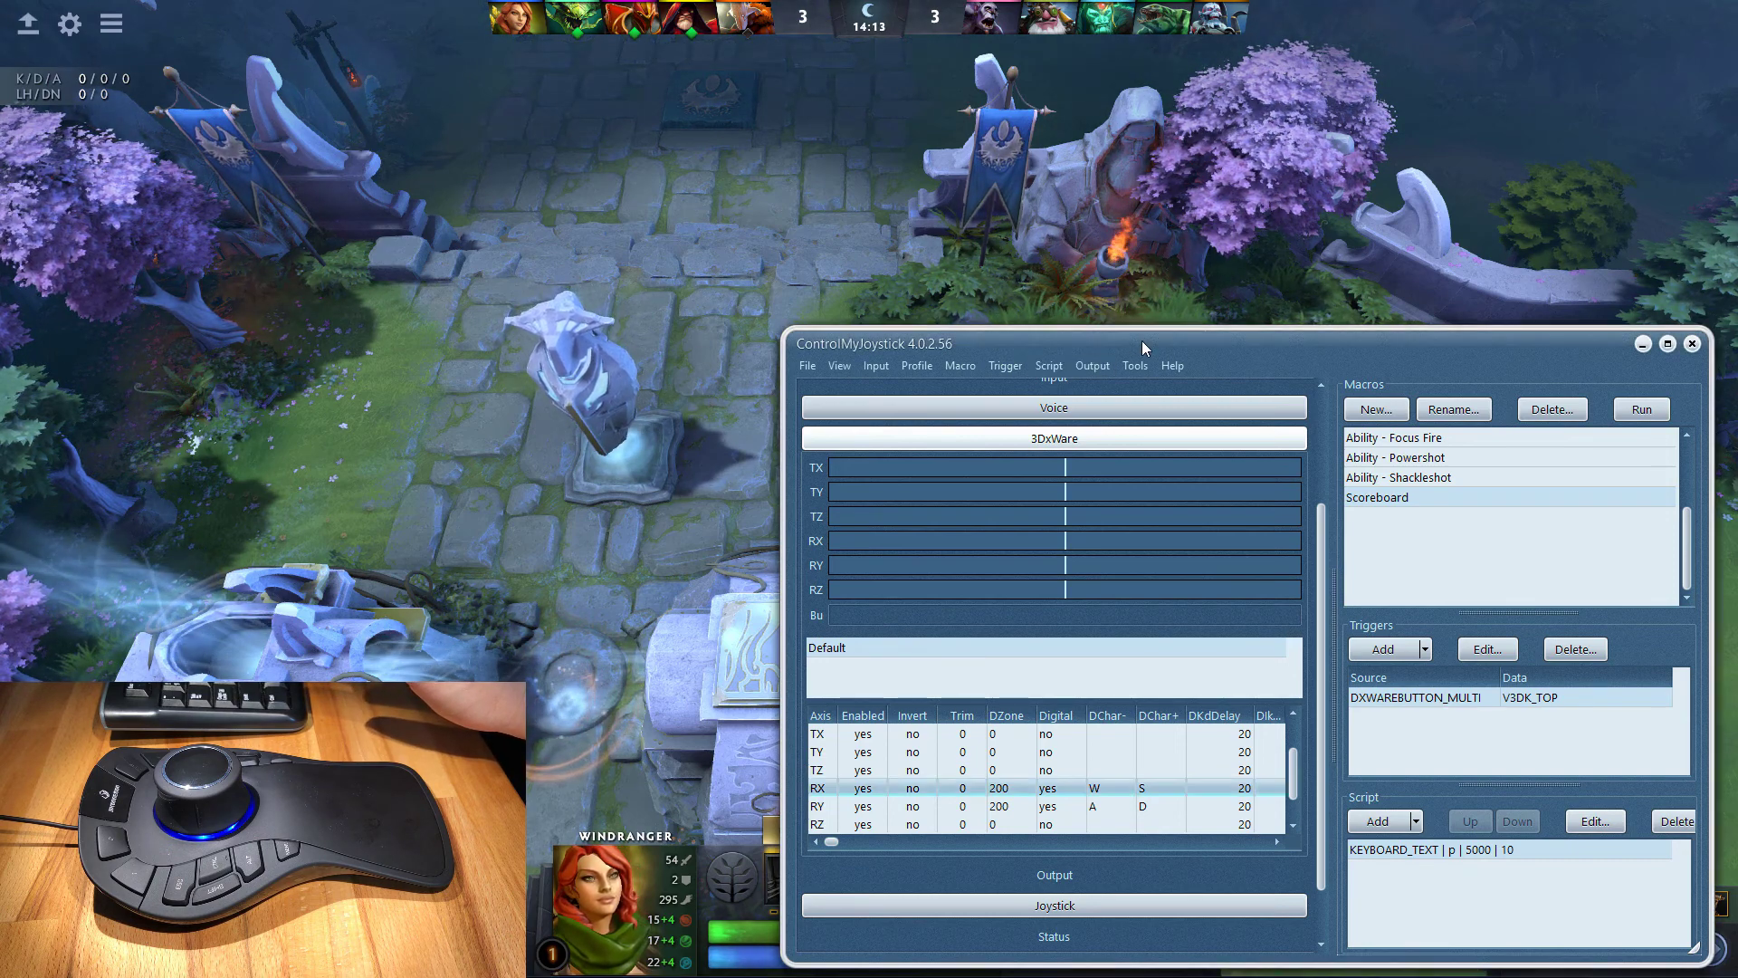
pyautogui.moveTo(1143, 340); pyautogui.dragTo(1156, 341)
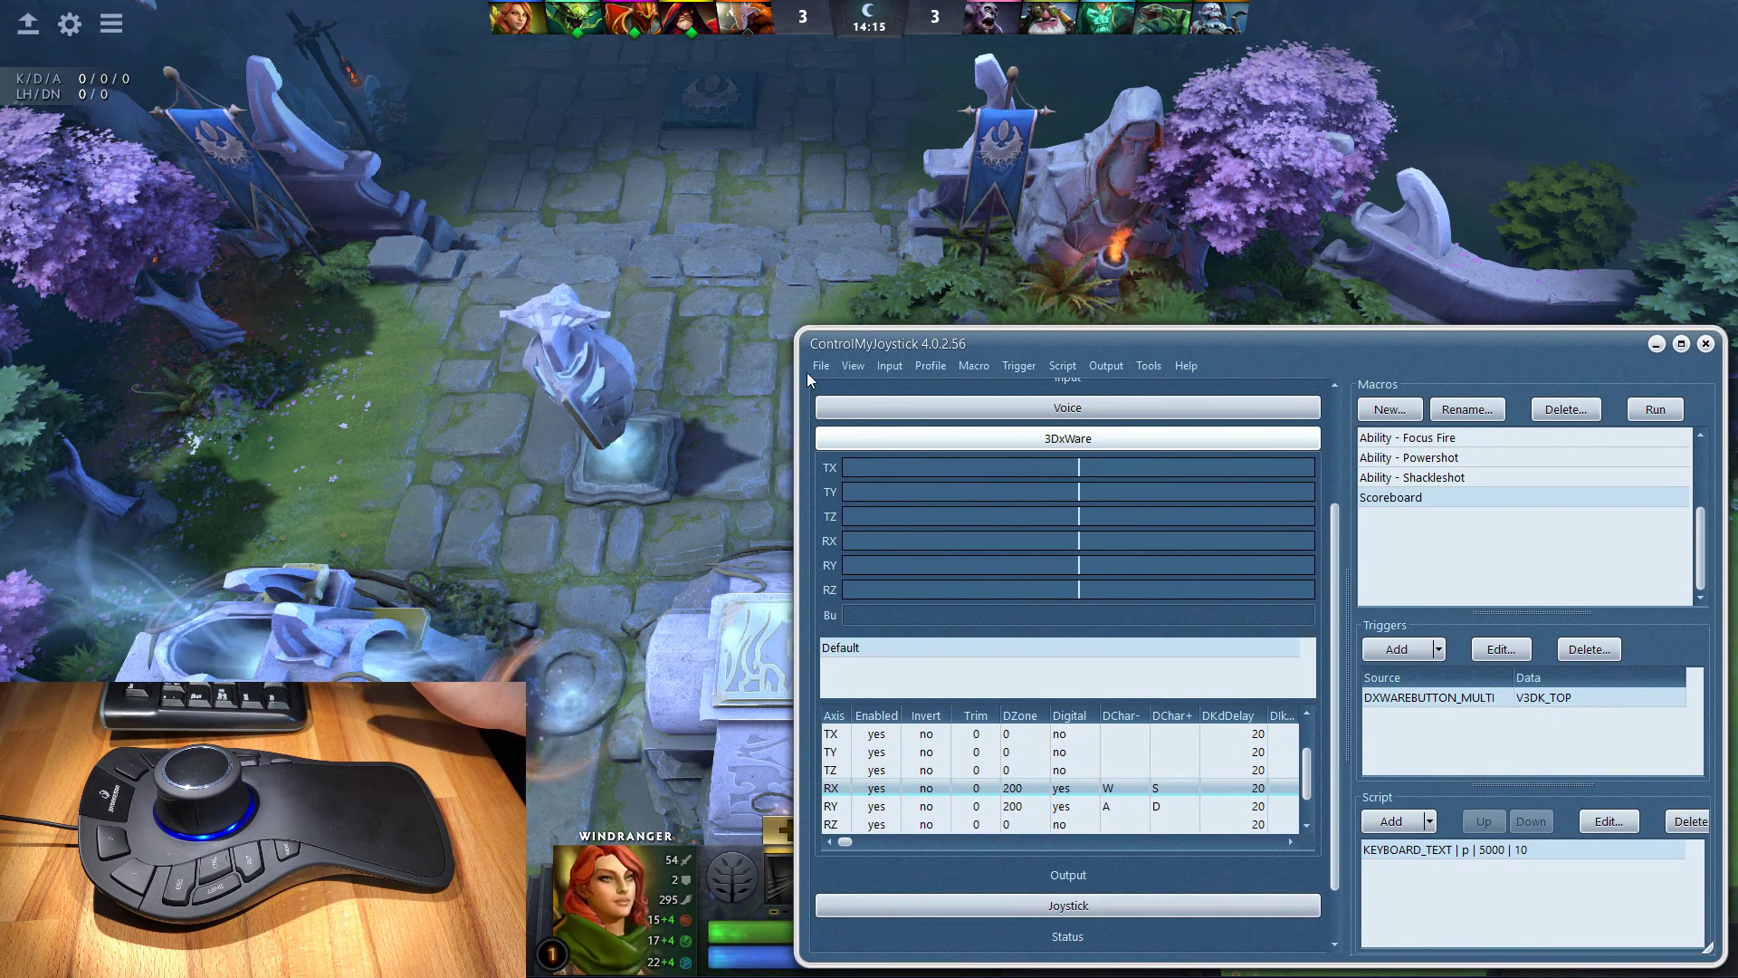
pyautogui.moveTo(1036, 341); pyautogui.dragTo(1014, 344)
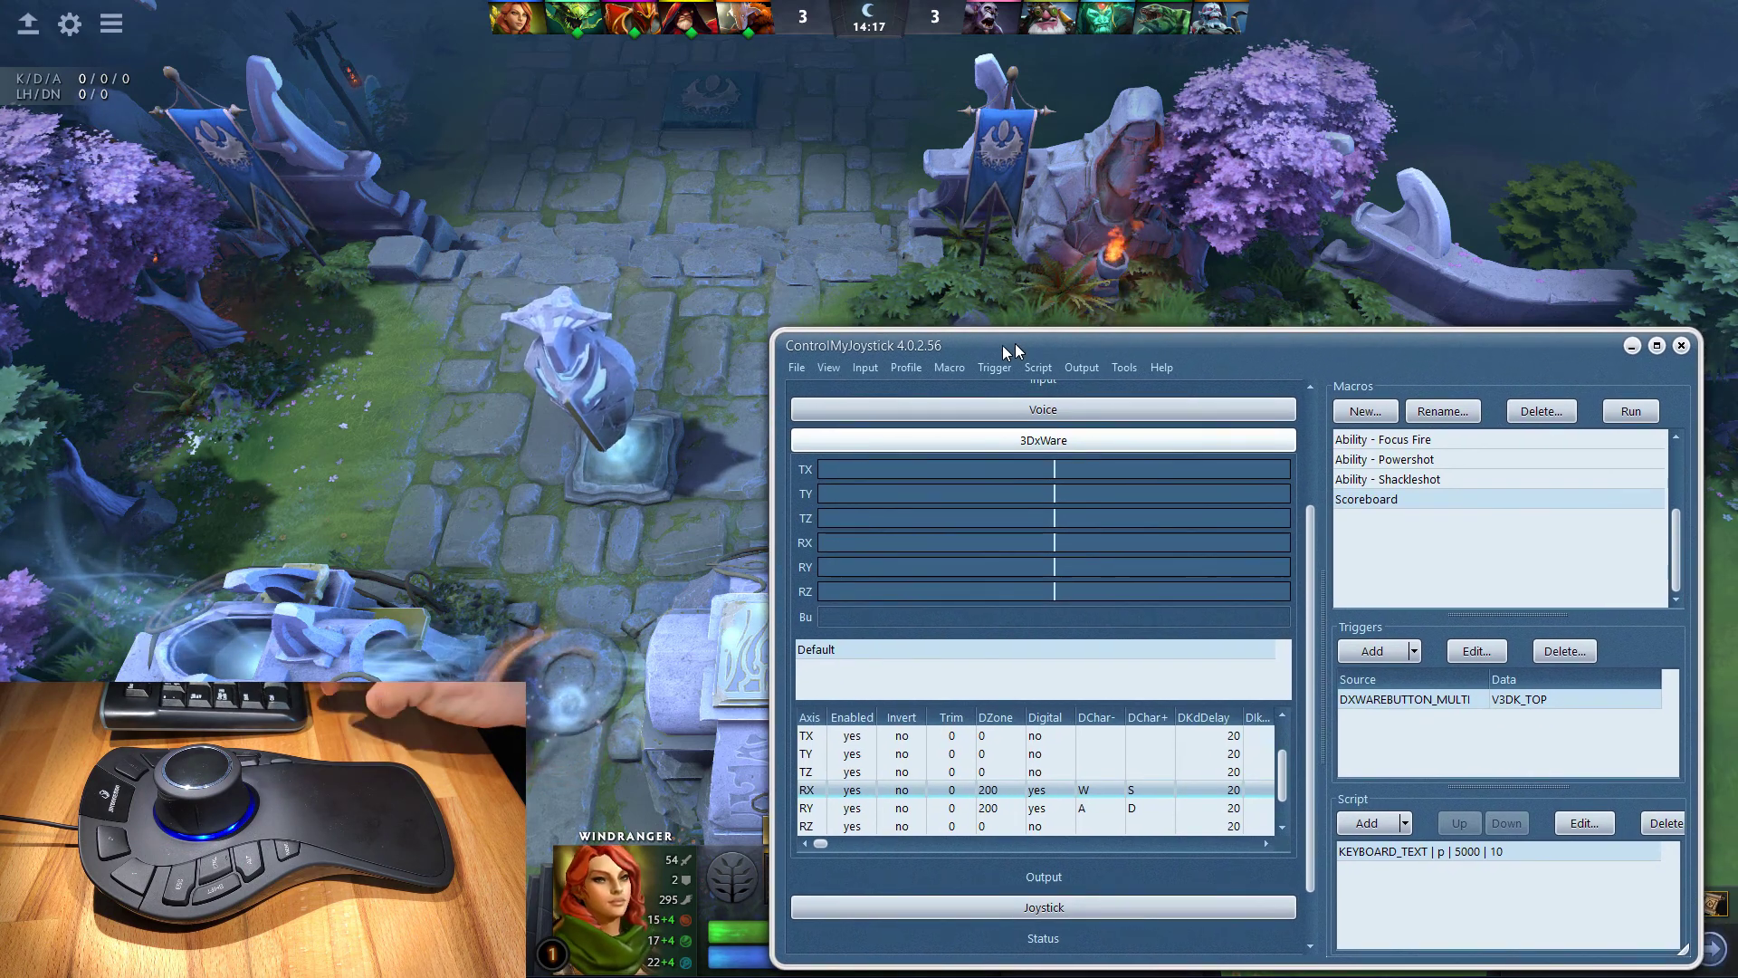
pyautogui.click(797, 368)
pyautogui.moveTo(942, 367)
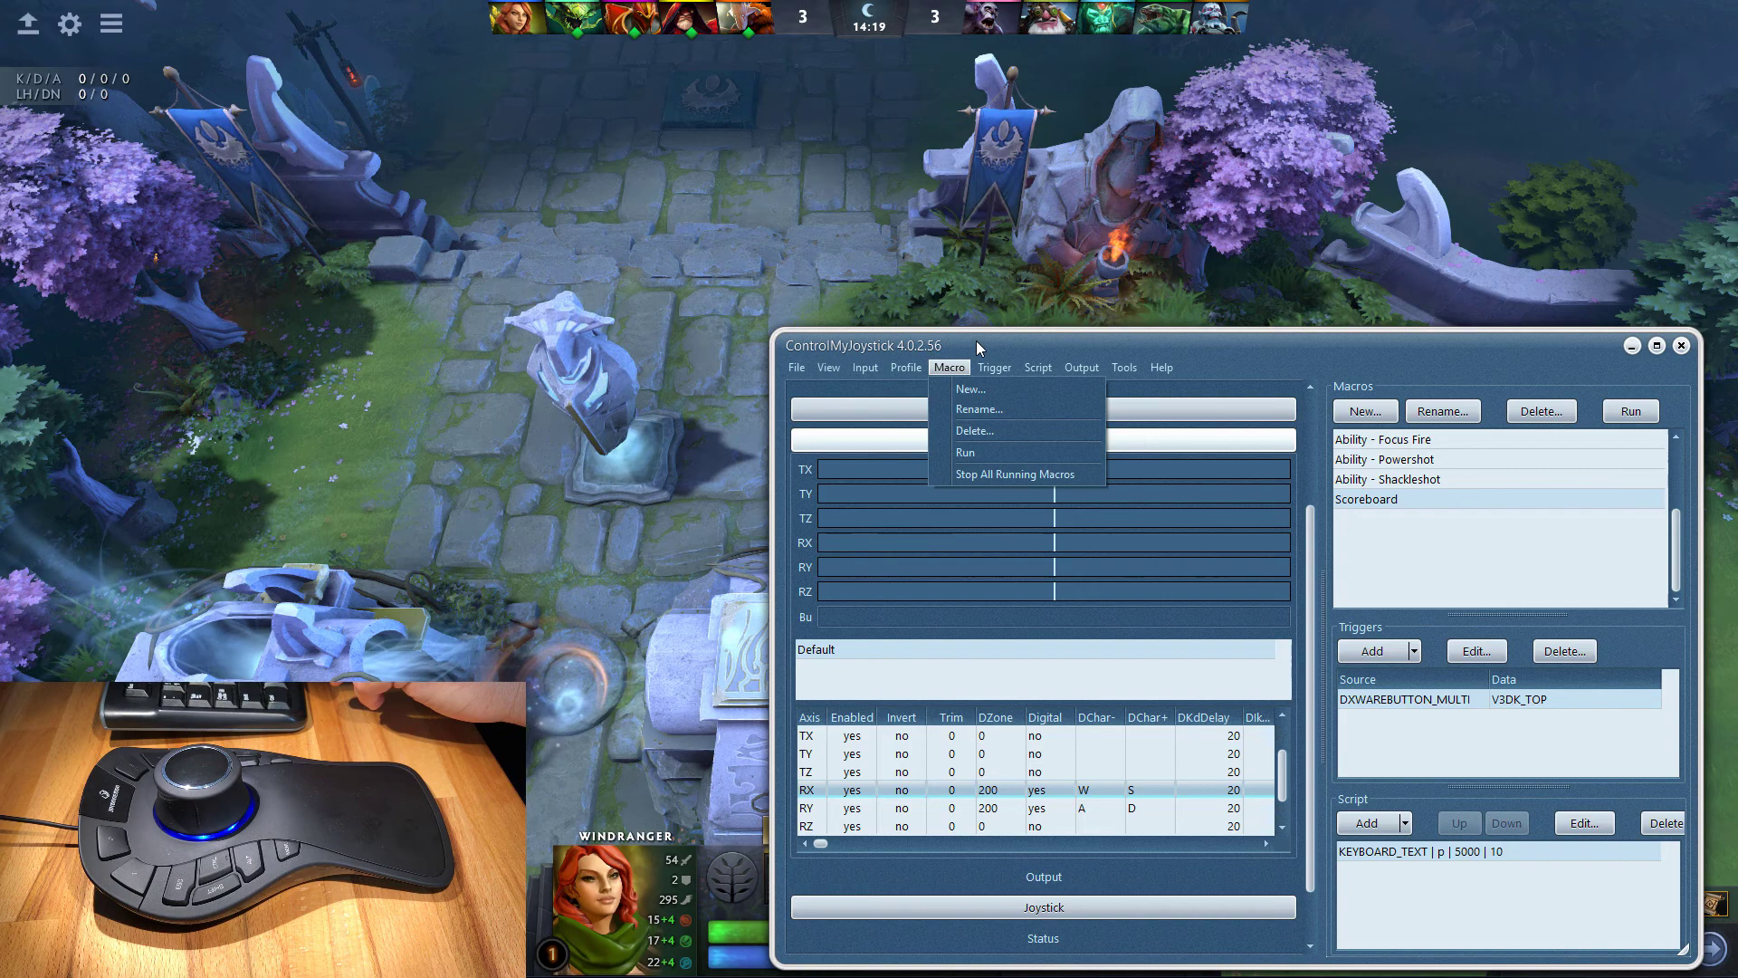
pyautogui.click(976, 341)
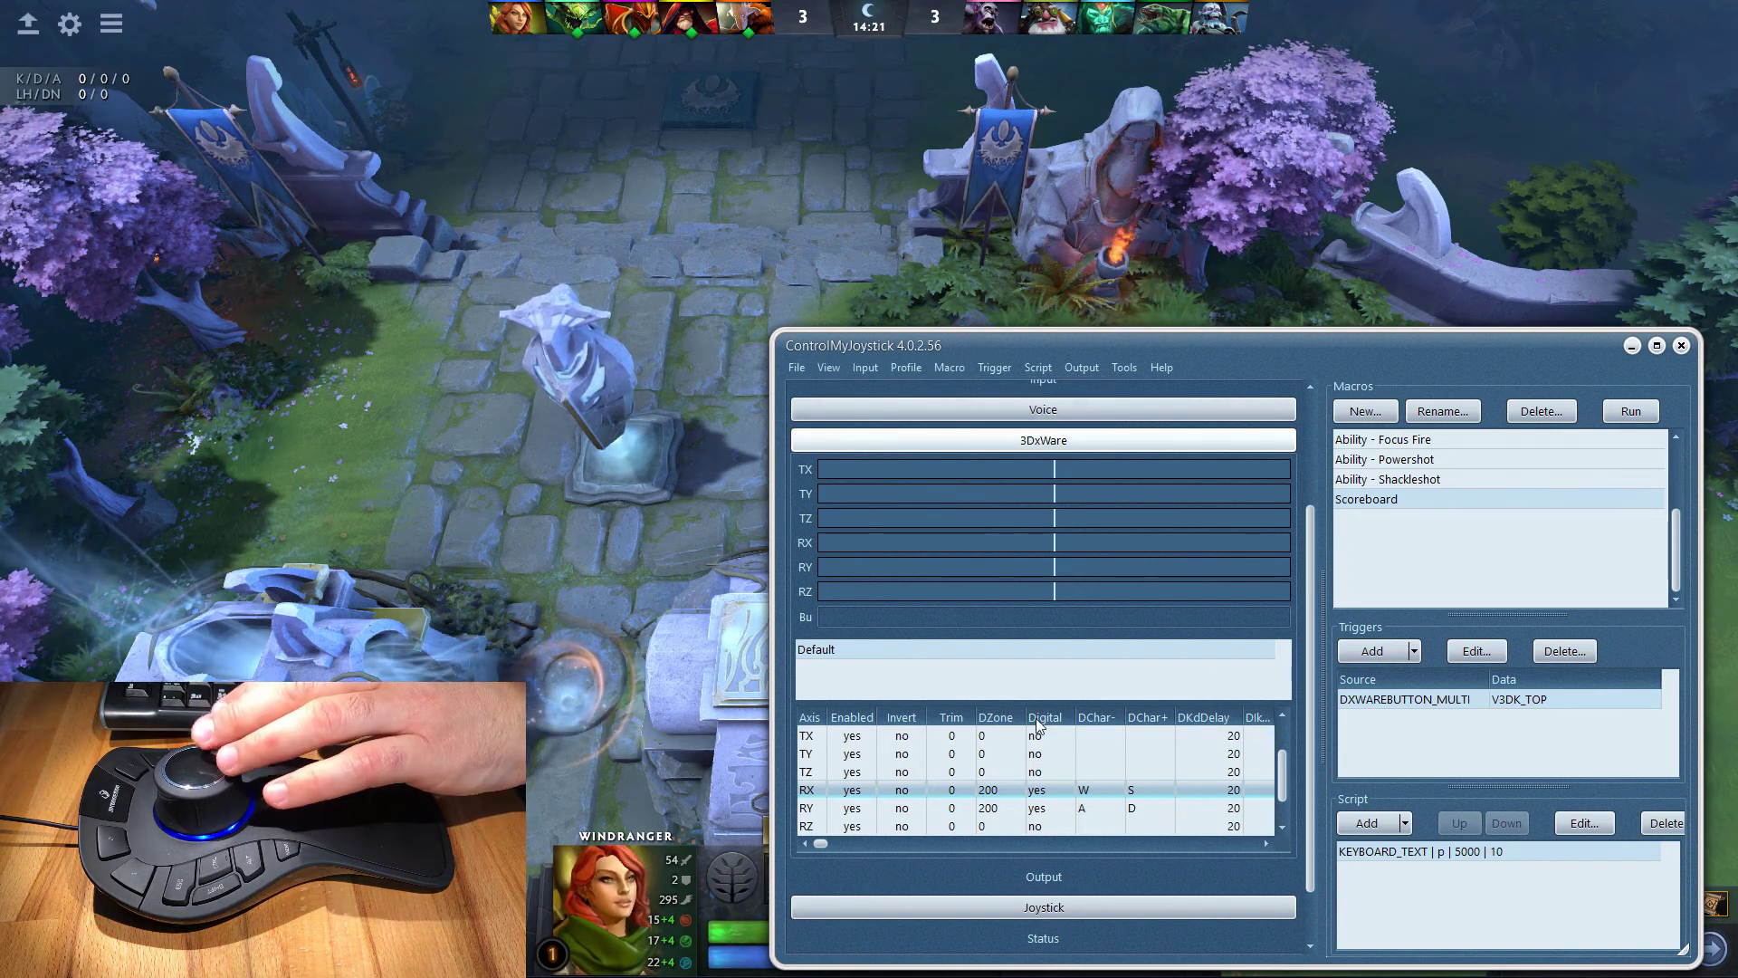
# - Return focus to Dota 2 and pan the camera in all four directions to test the RX and RY key mapping
pyautogui.click(681, 285)
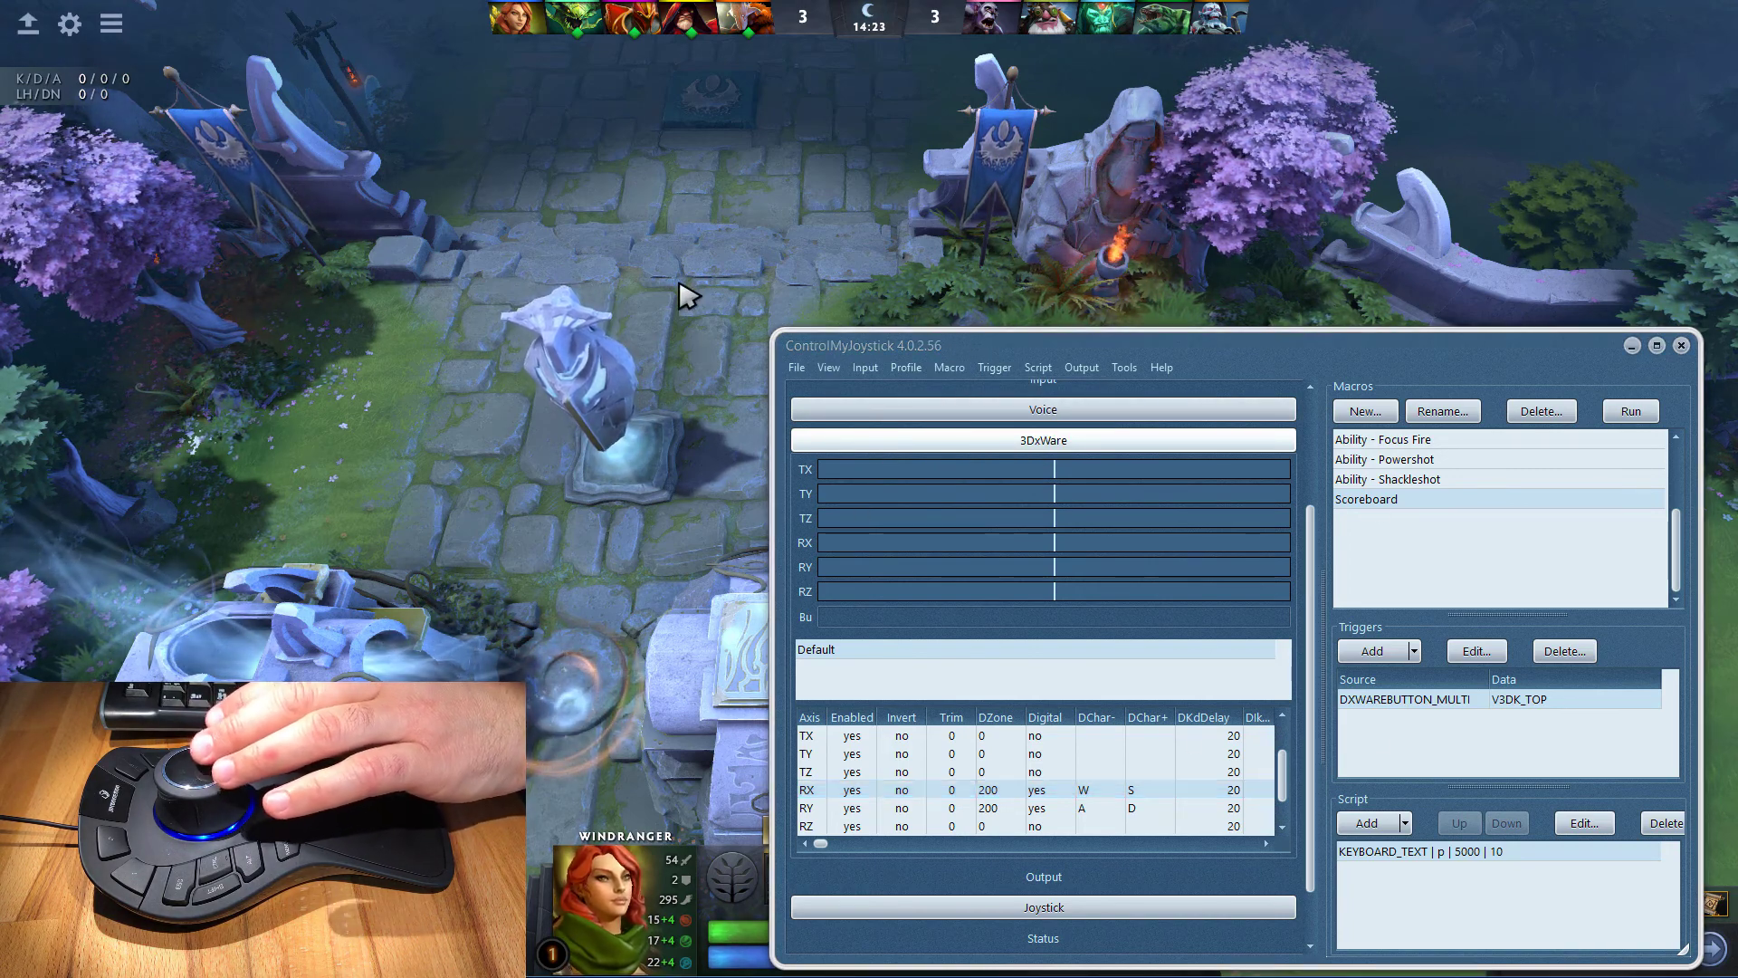
pyautogui.press('w')
pyautogui.press('s')
pyautogui.press('a')
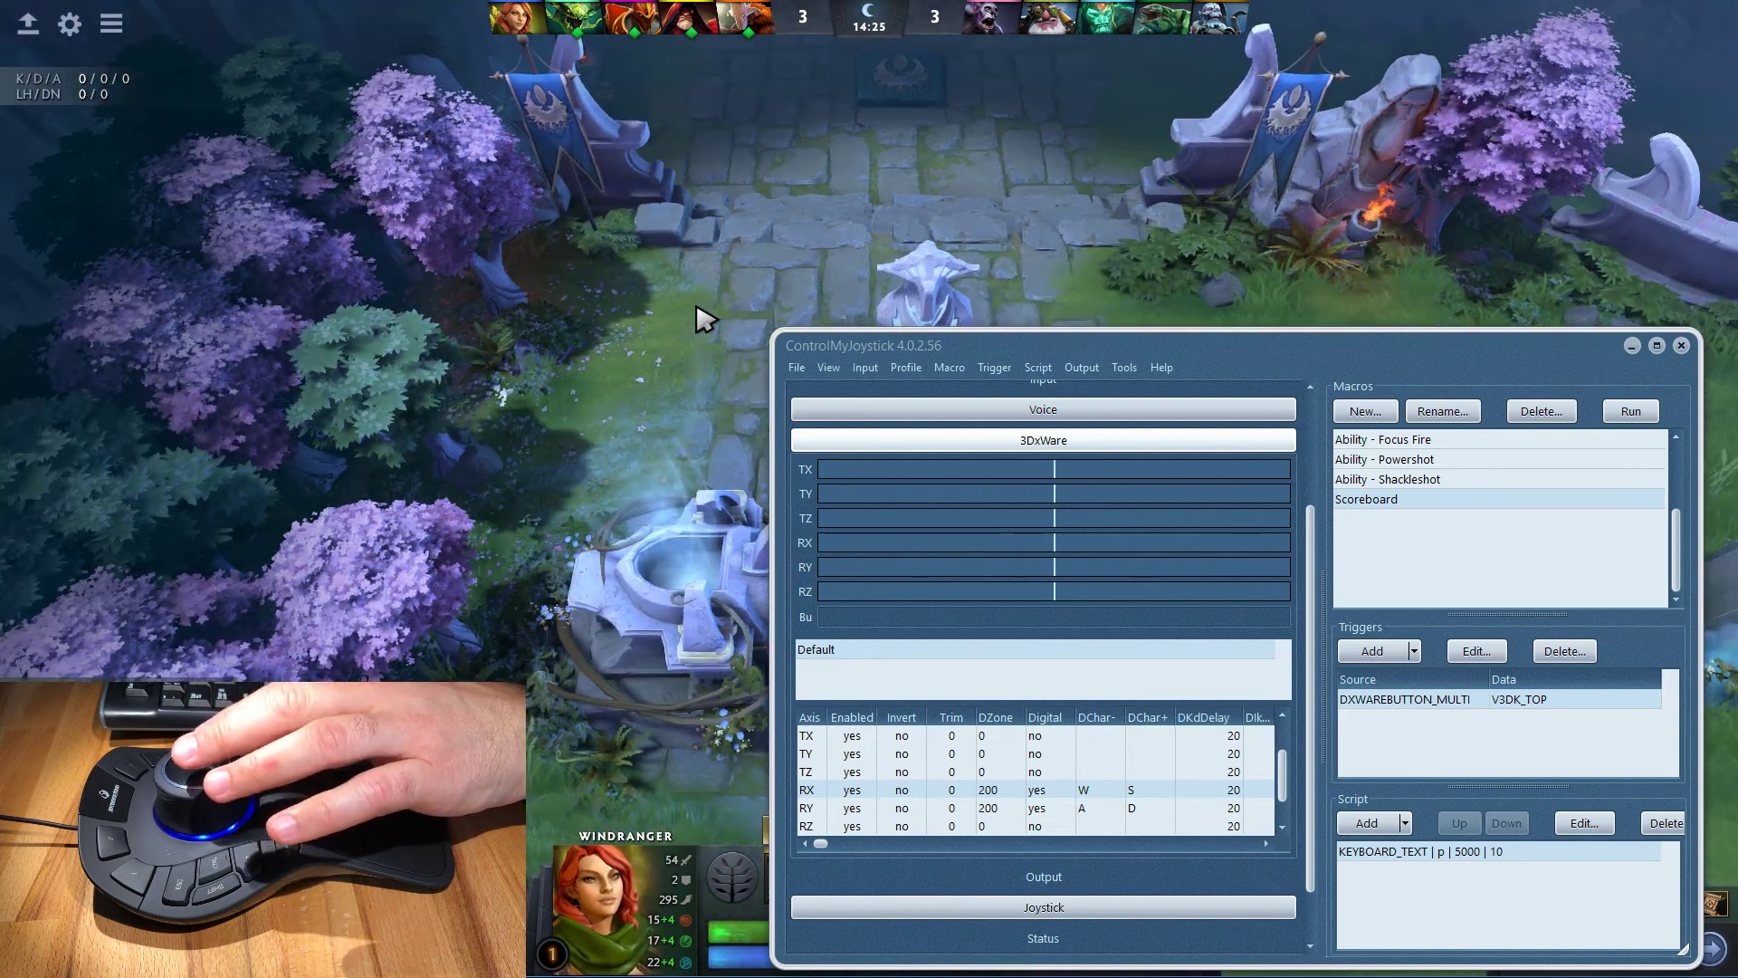
pyautogui.press('d')
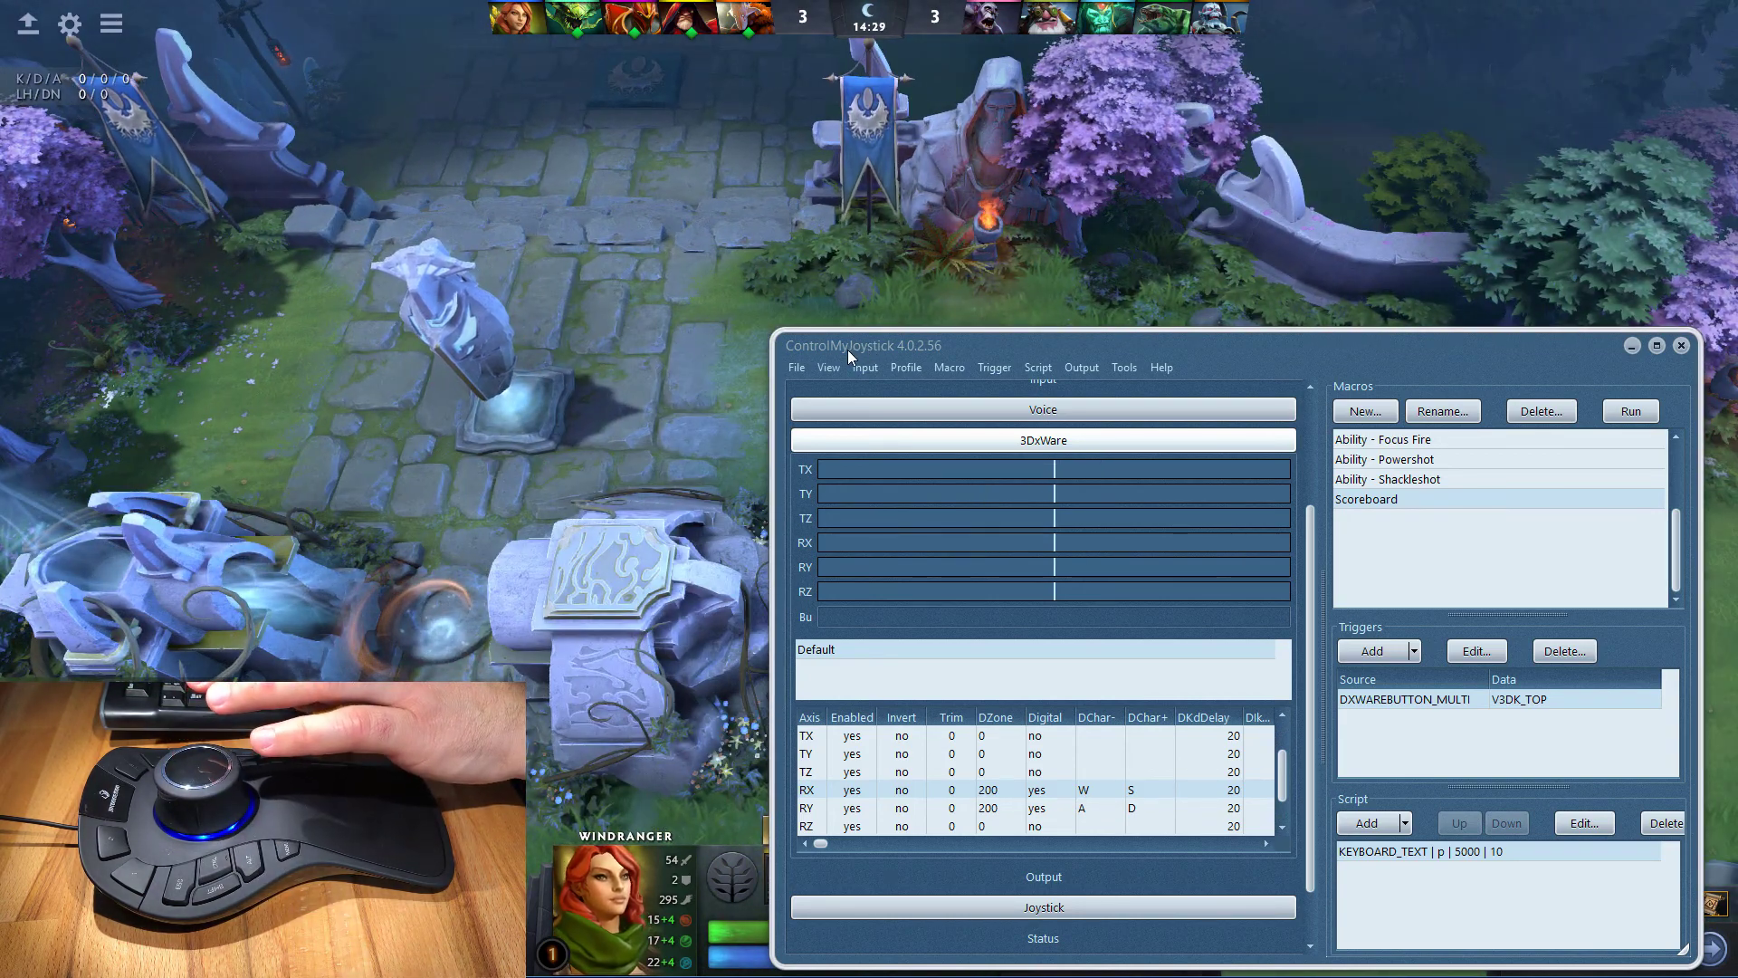
pyautogui.click(849, 350)
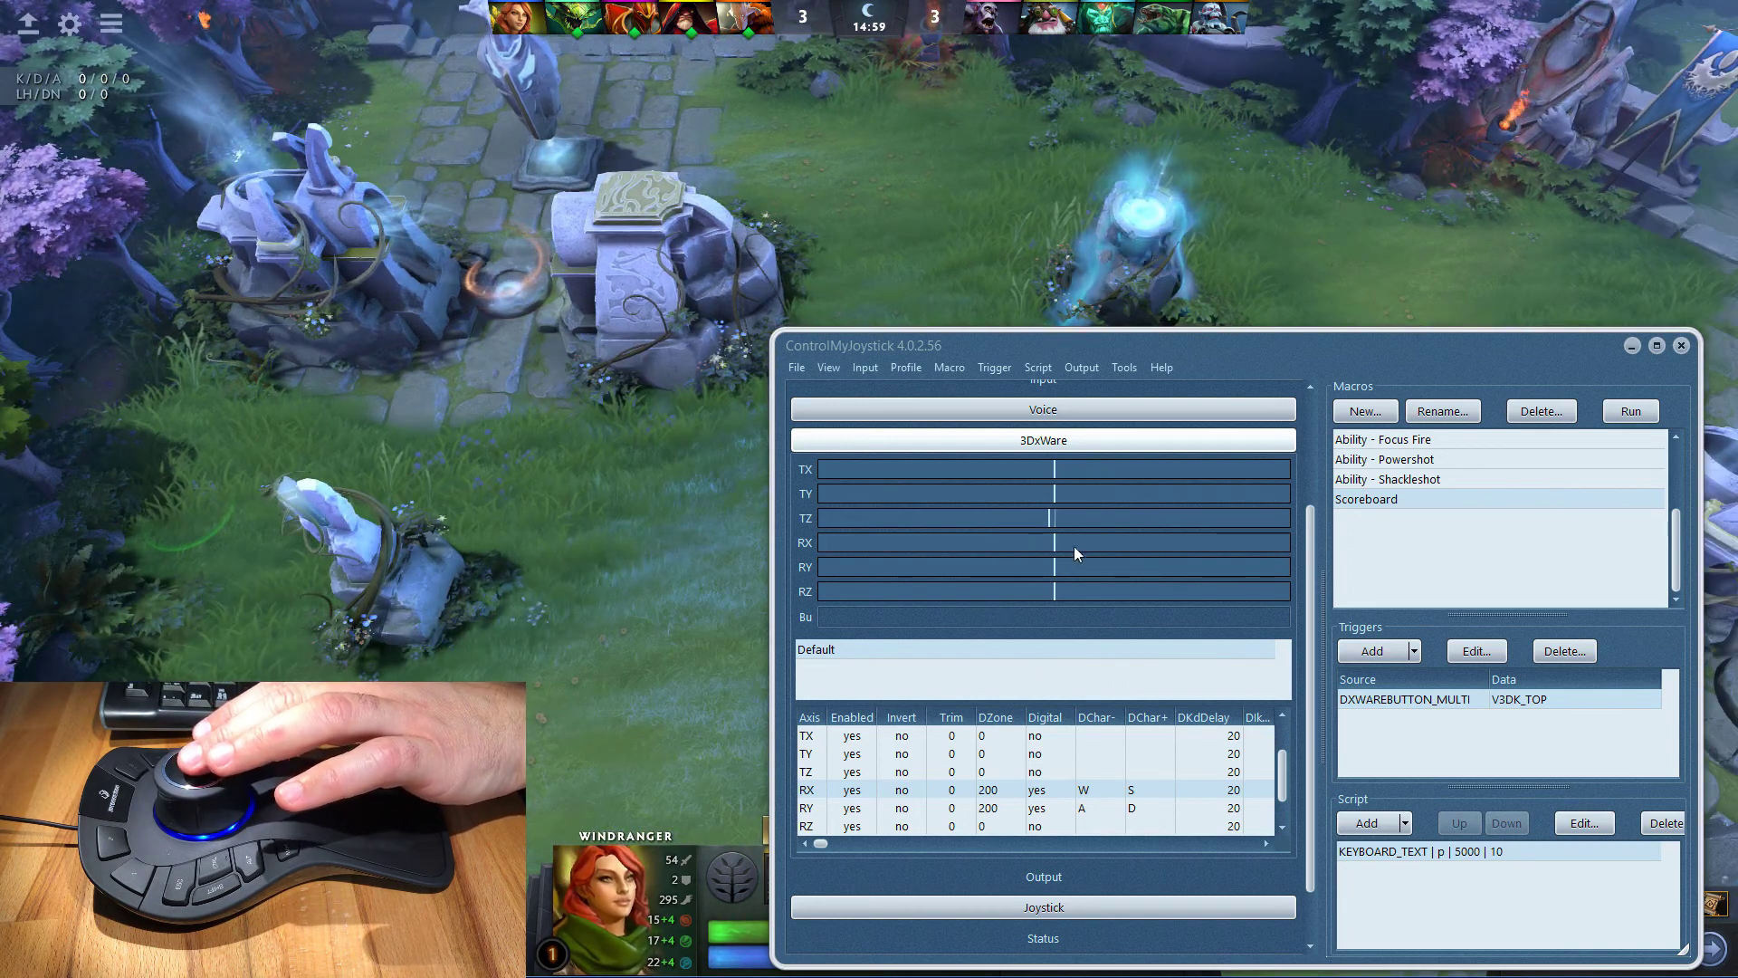
# - Move the ControlMyJoystick window upward so that it clears the hero's ability and item bar in Dota 2
pyautogui.moveTo(1170, 346); pyautogui.dragTo(1087, 142)
pyautogui.click(804, 831)
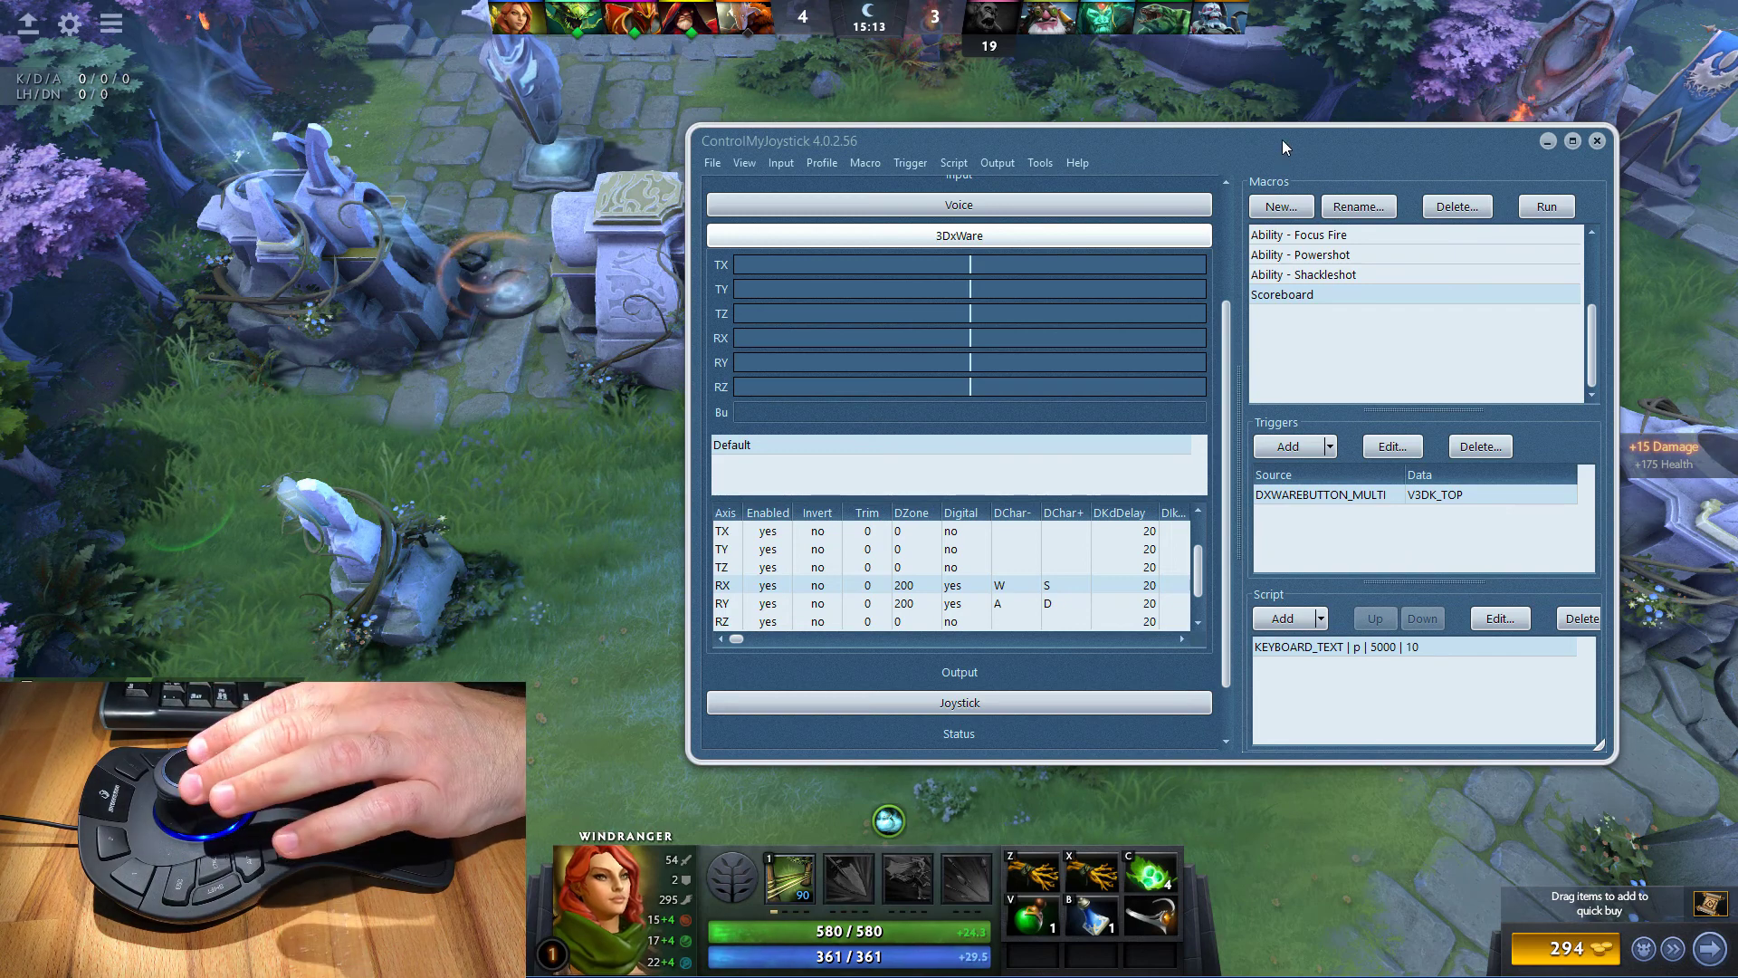
pyautogui.moveTo(1282, 139); pyautogui.dragTo(1278, 178)
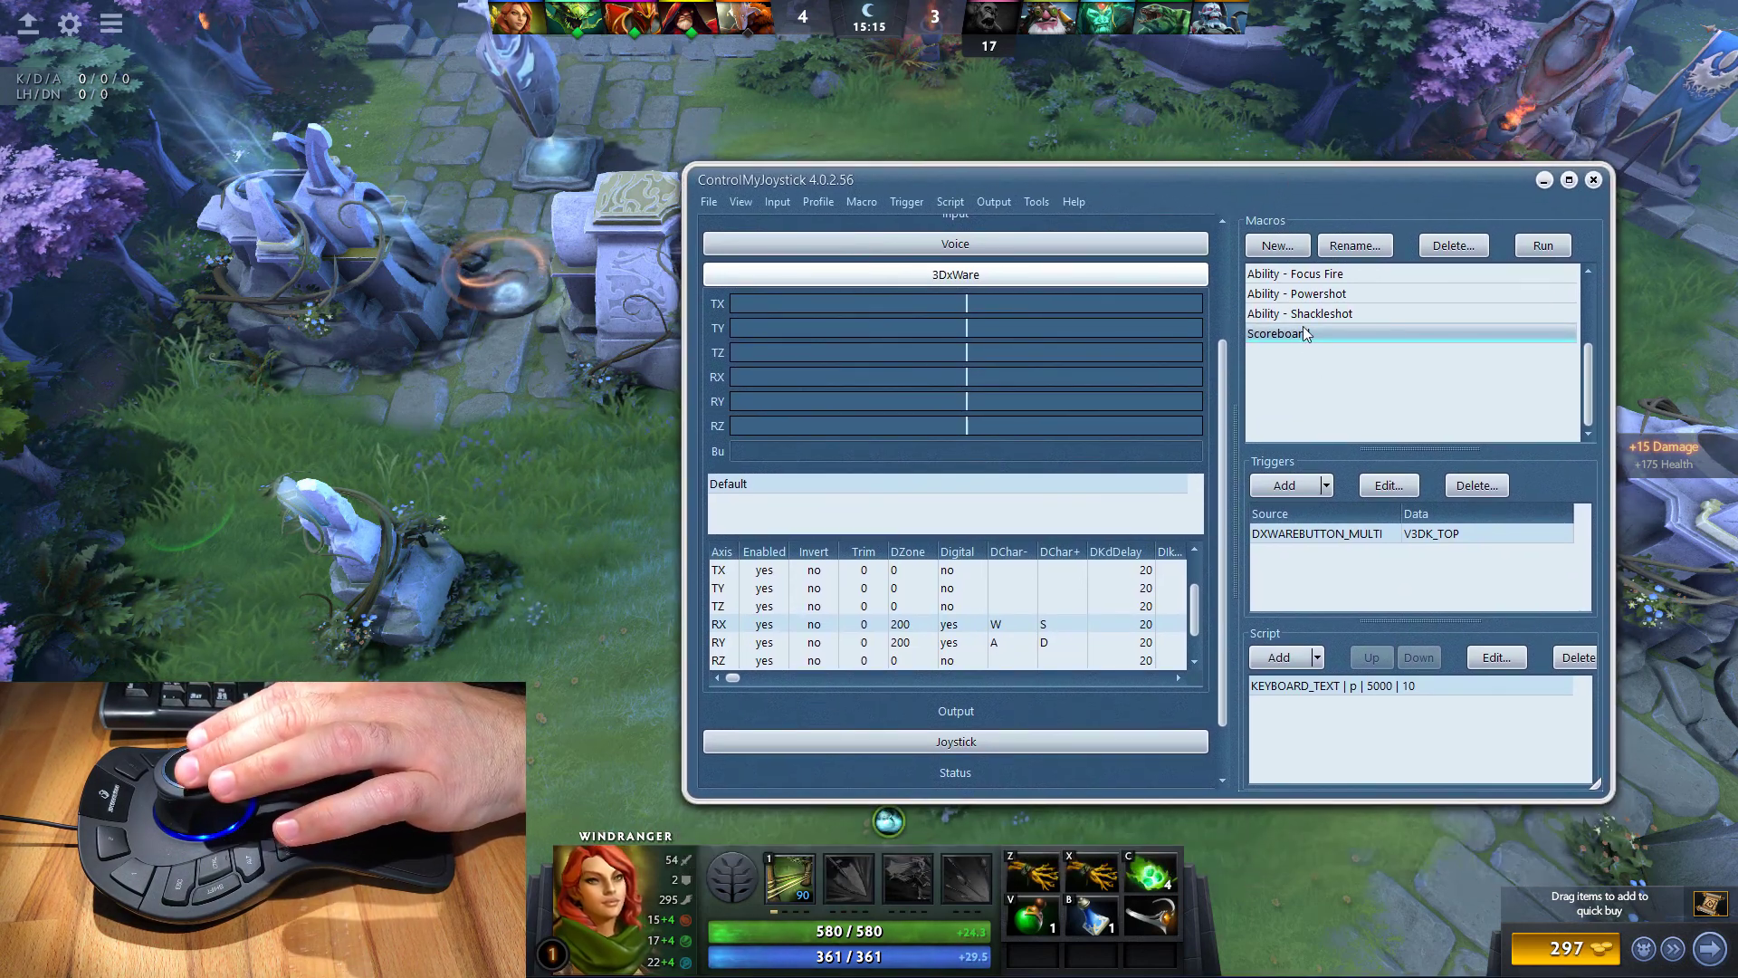
# - Review the Ability - Focus Fire macro, and examine the Ability - Shackleshot macro's button trigger and keyboard script
pyautogui.click(1307, 275)
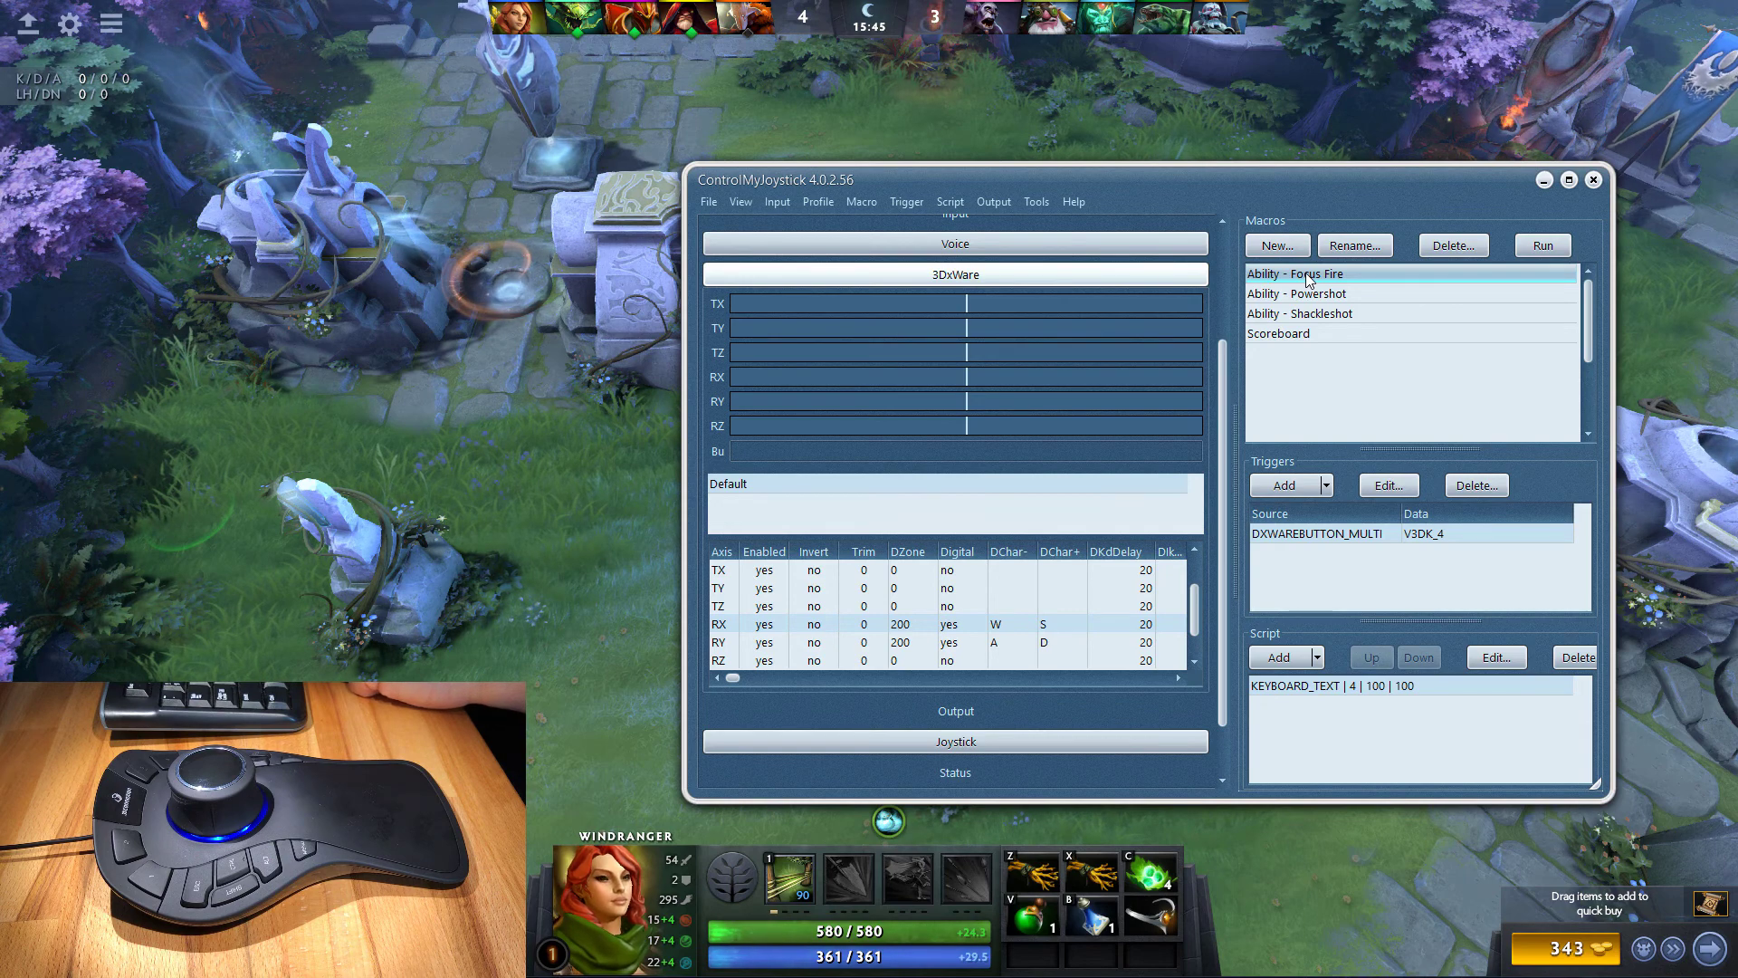
pyautogui.click(1295, 315)
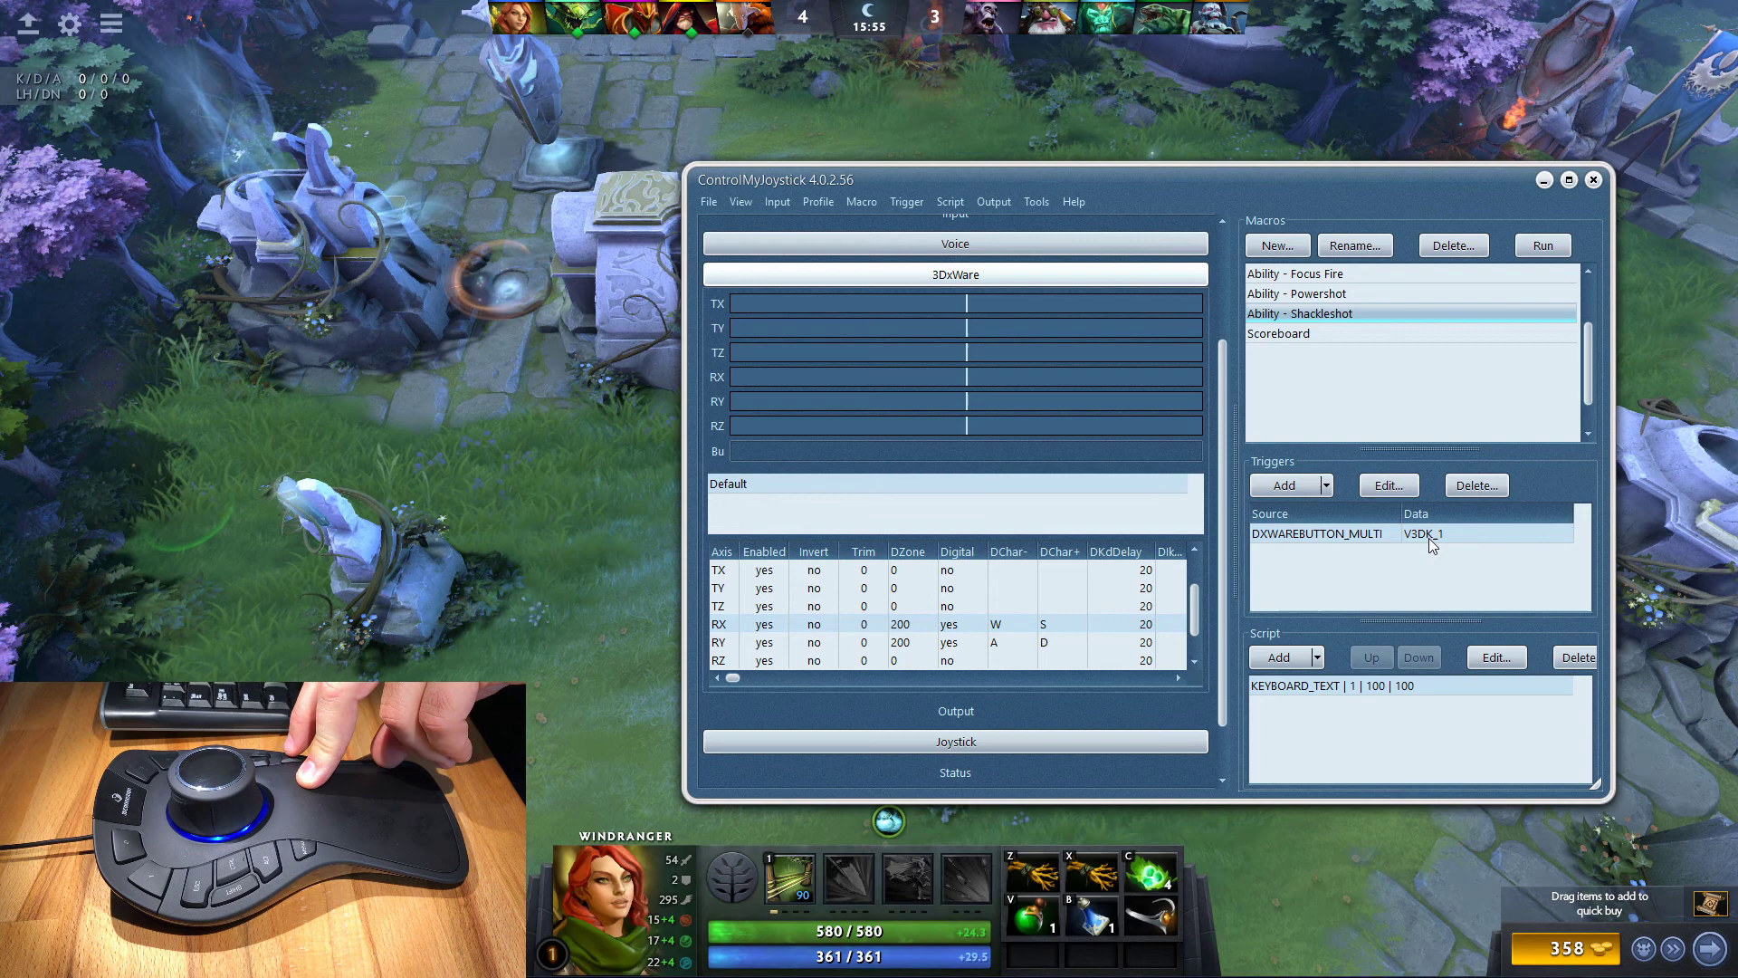
pyautogui.click(1317, 688)
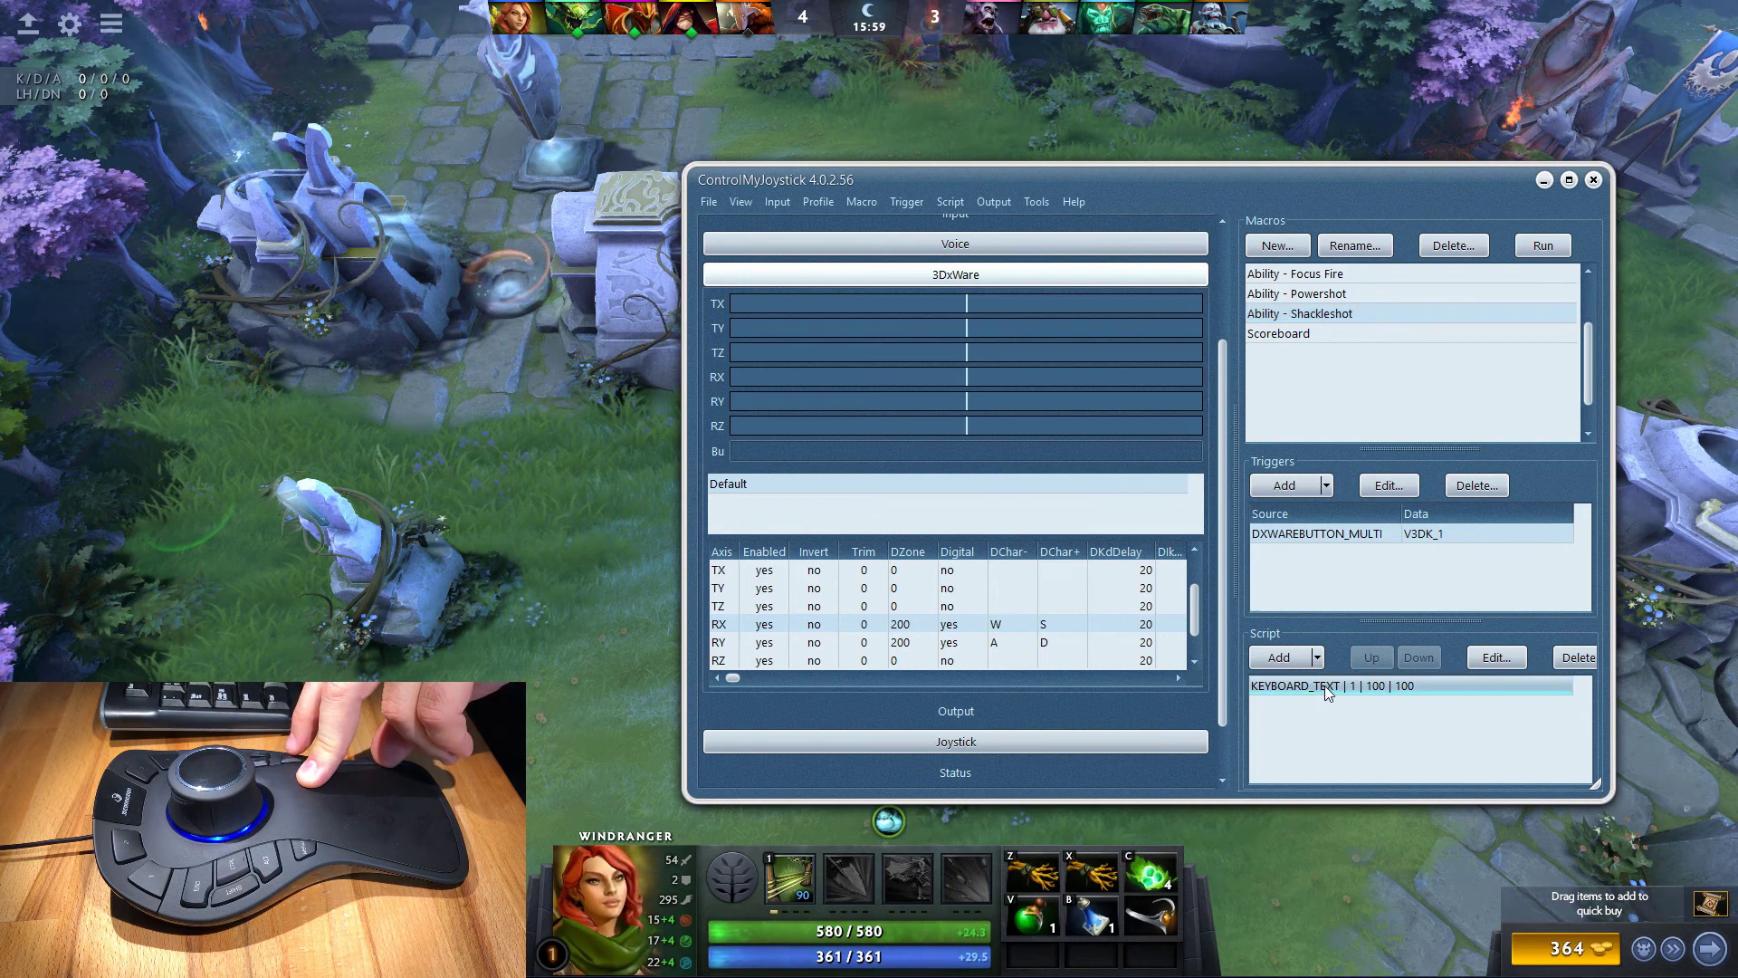
pyautogui.click(1302, 315)
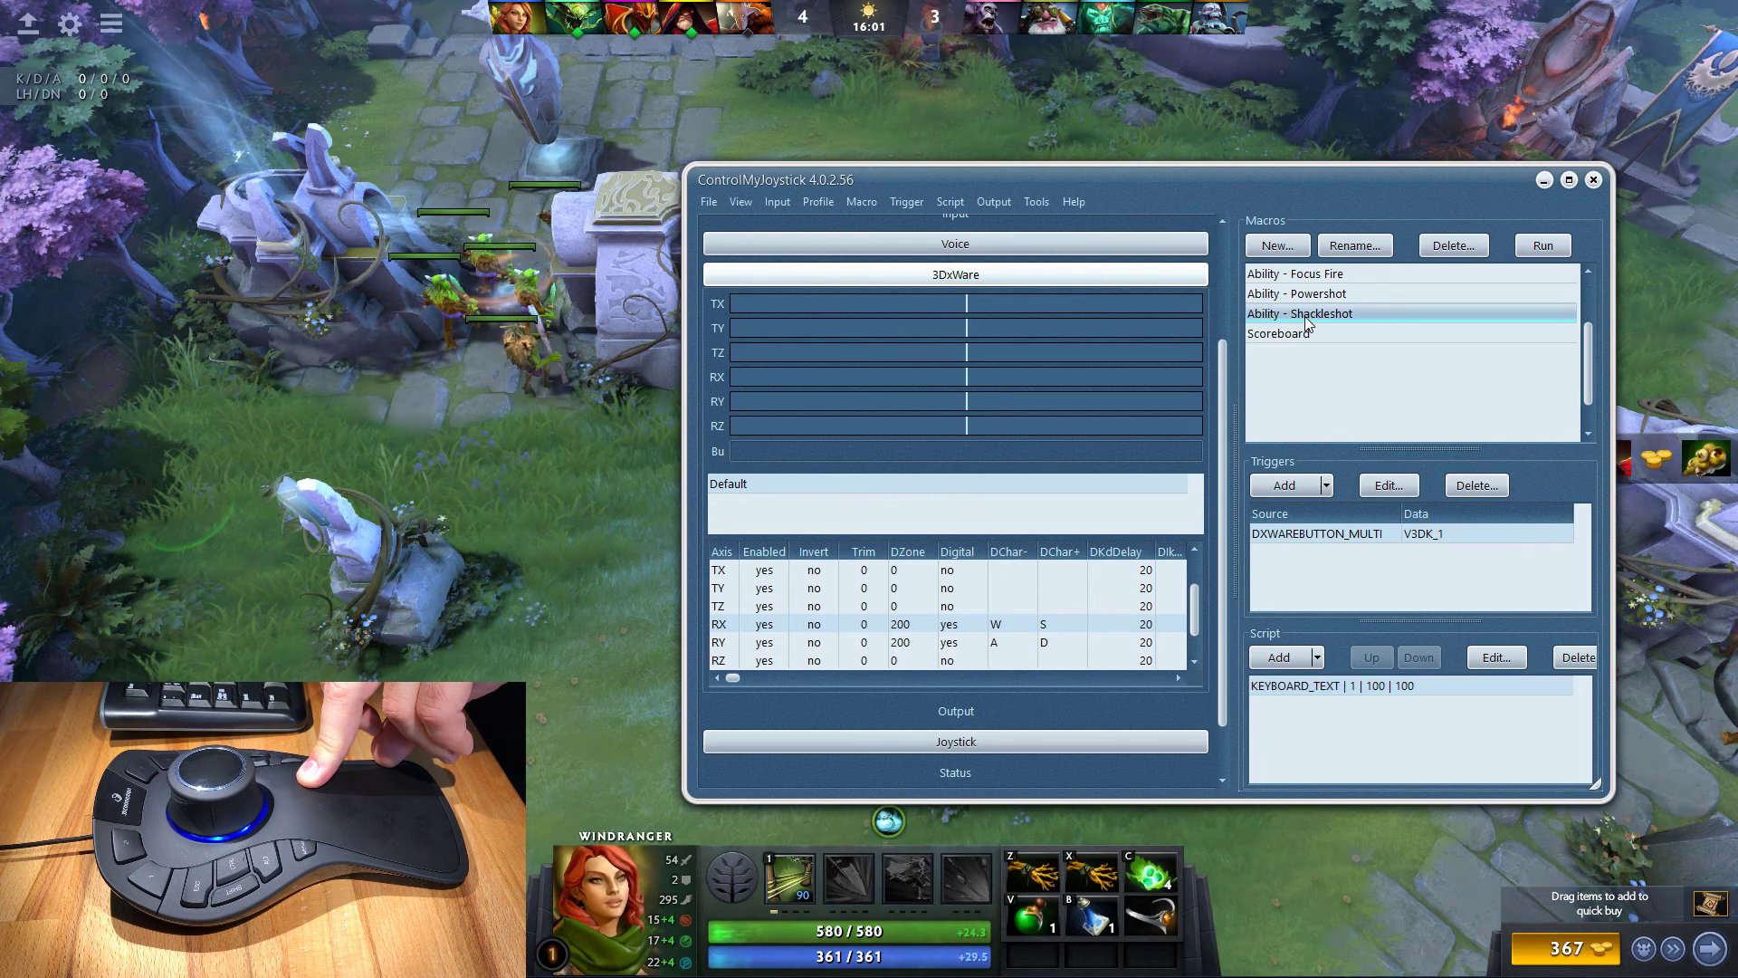
pyautogui.click(1311, 532)
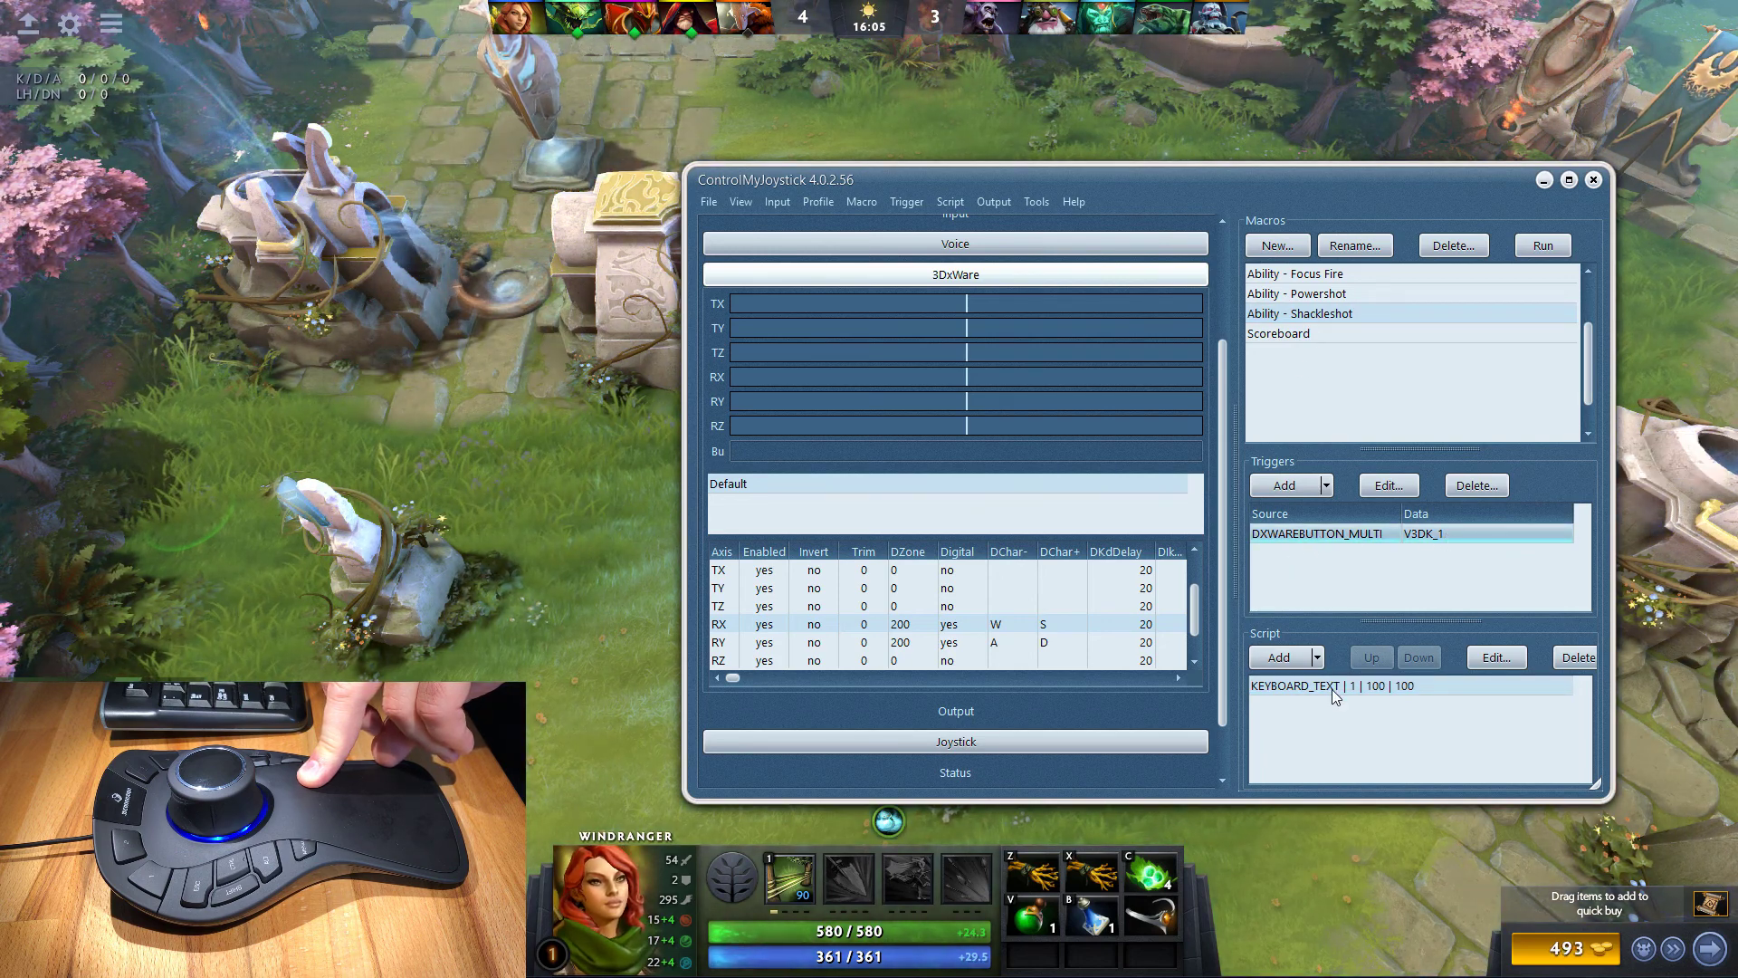
pyautogui.click(1356, 690)
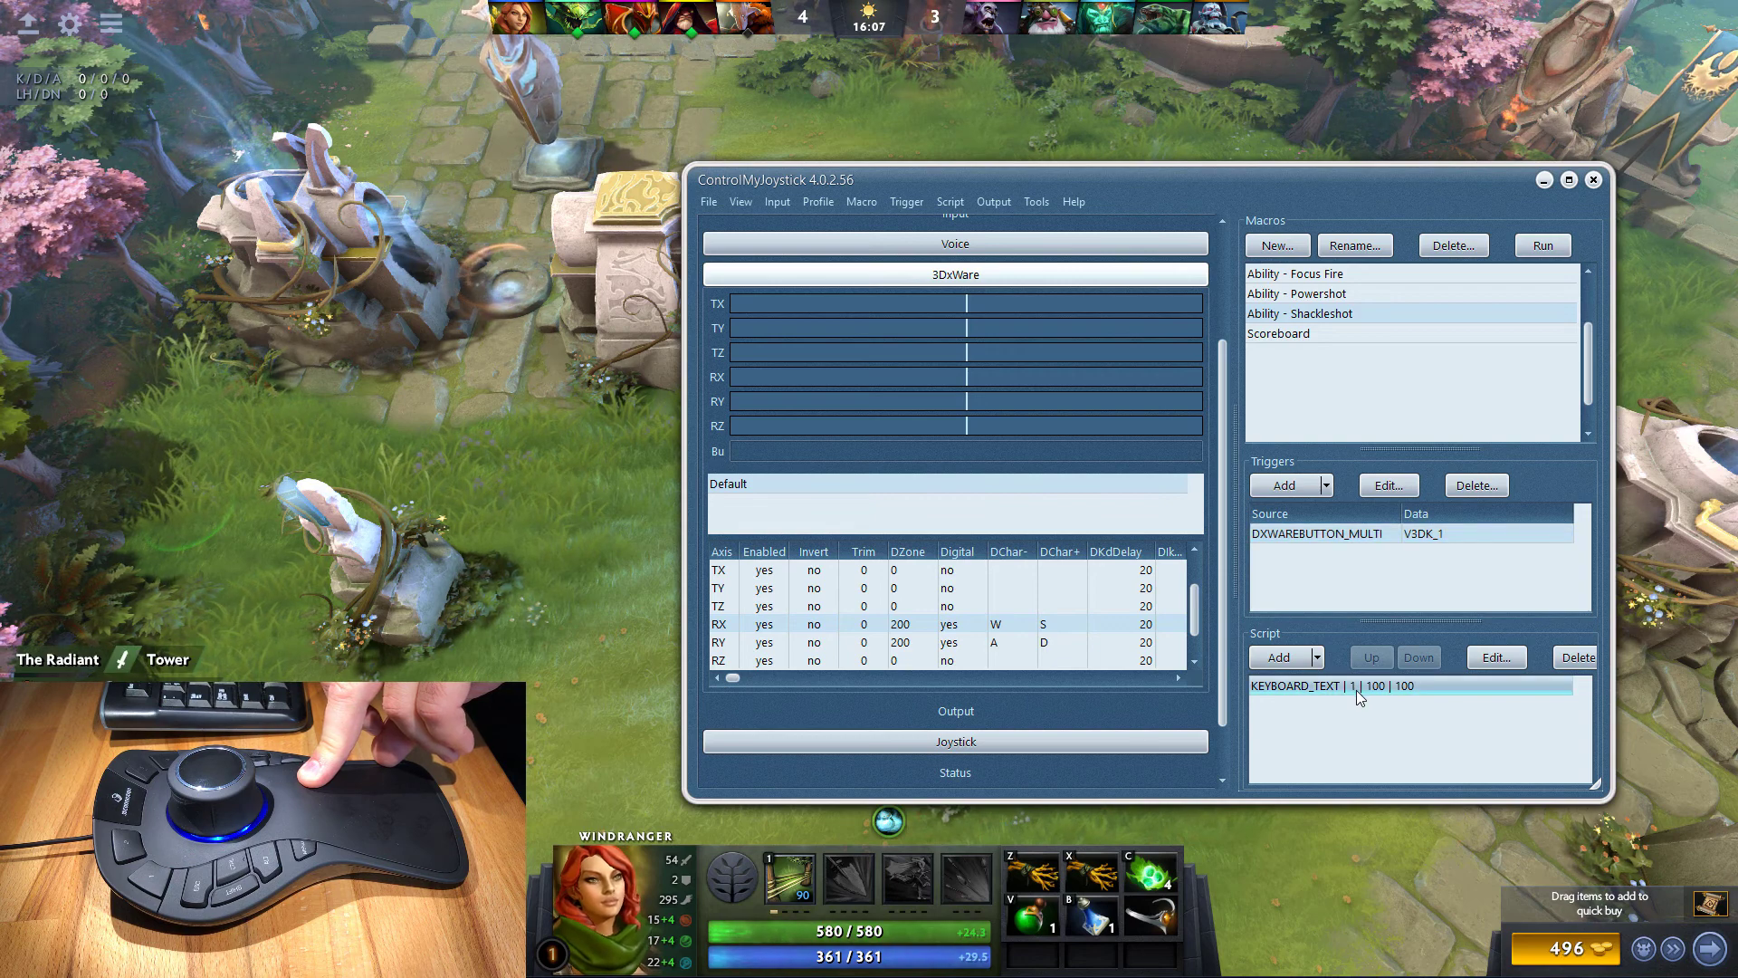
pyautogui.moveTo(797, 878)
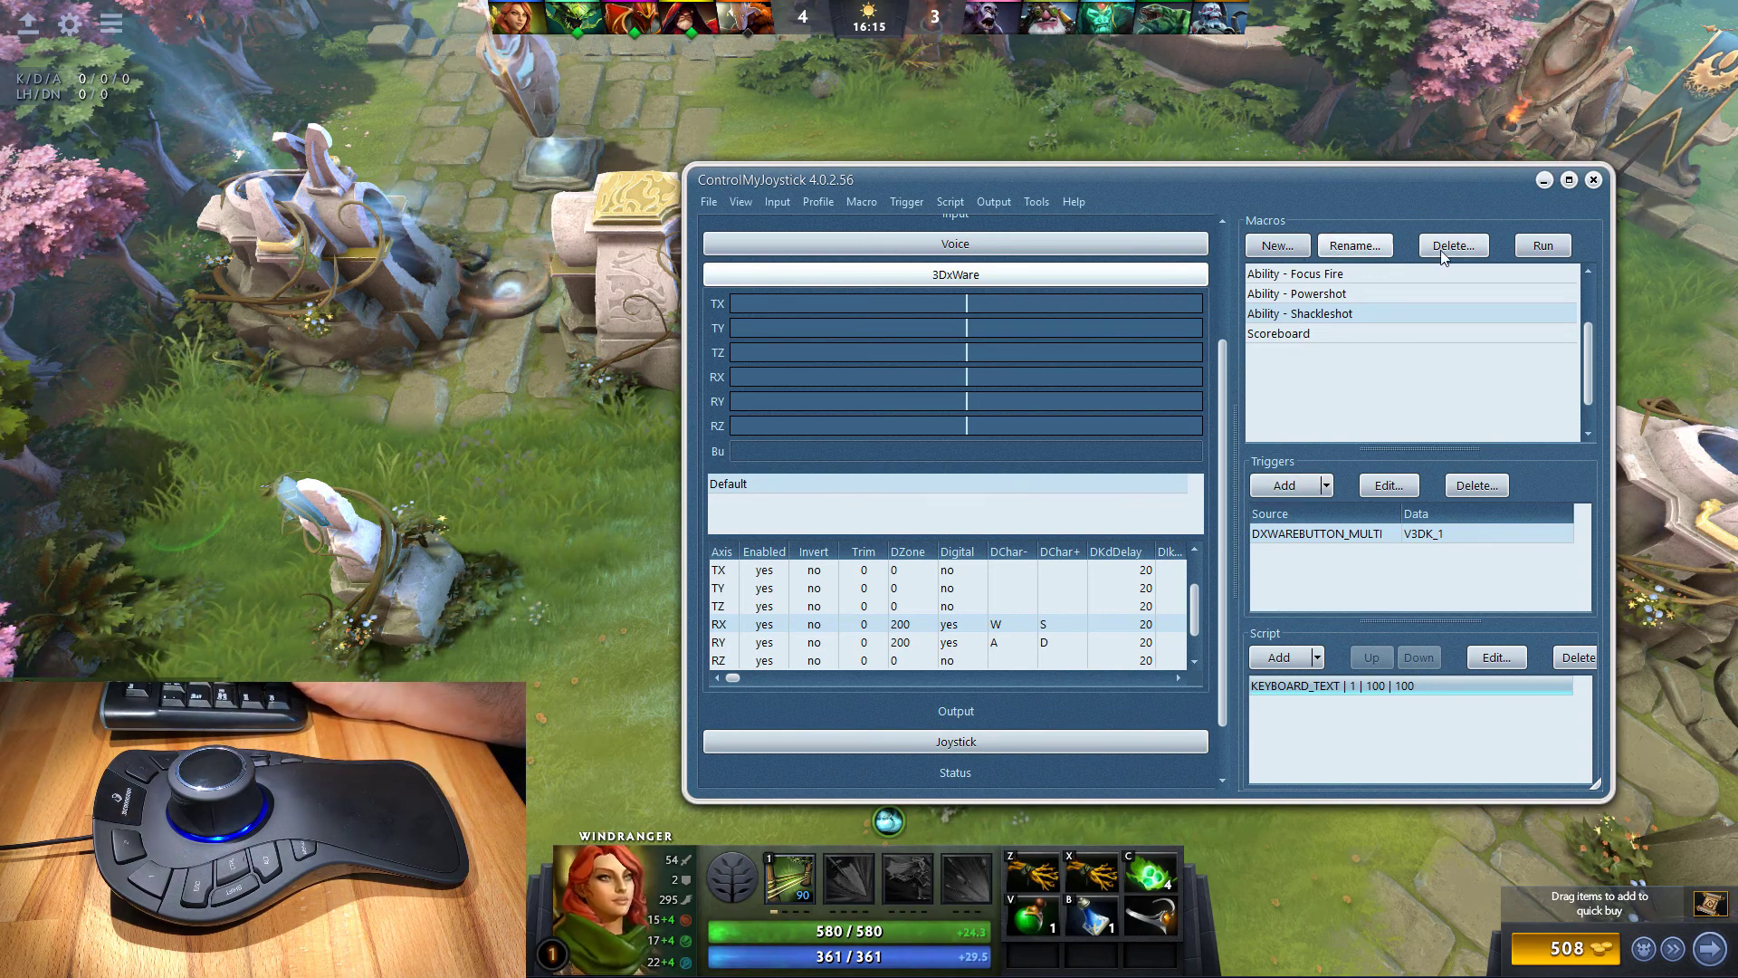
# - Delete the Ability - Shackleshot macro and confirm the deletion
pyautogui.click(1307, 316)
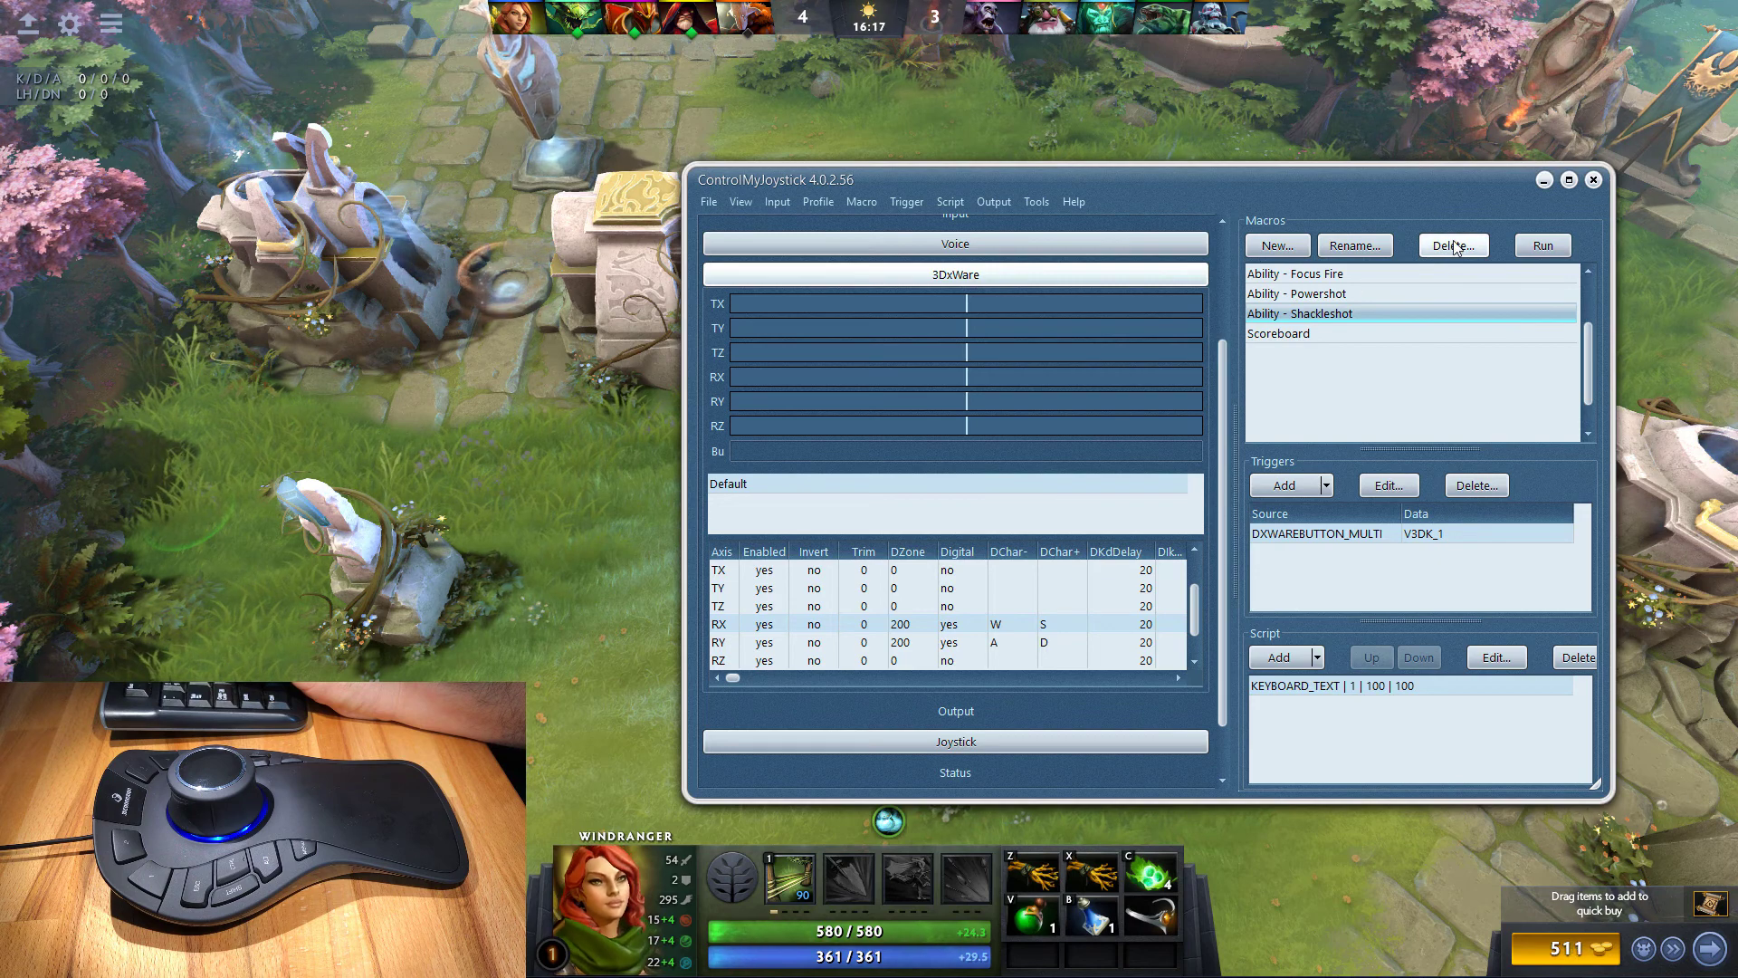
pyautogui.click(1454, 246)
pyautogui.click(1167, 679)
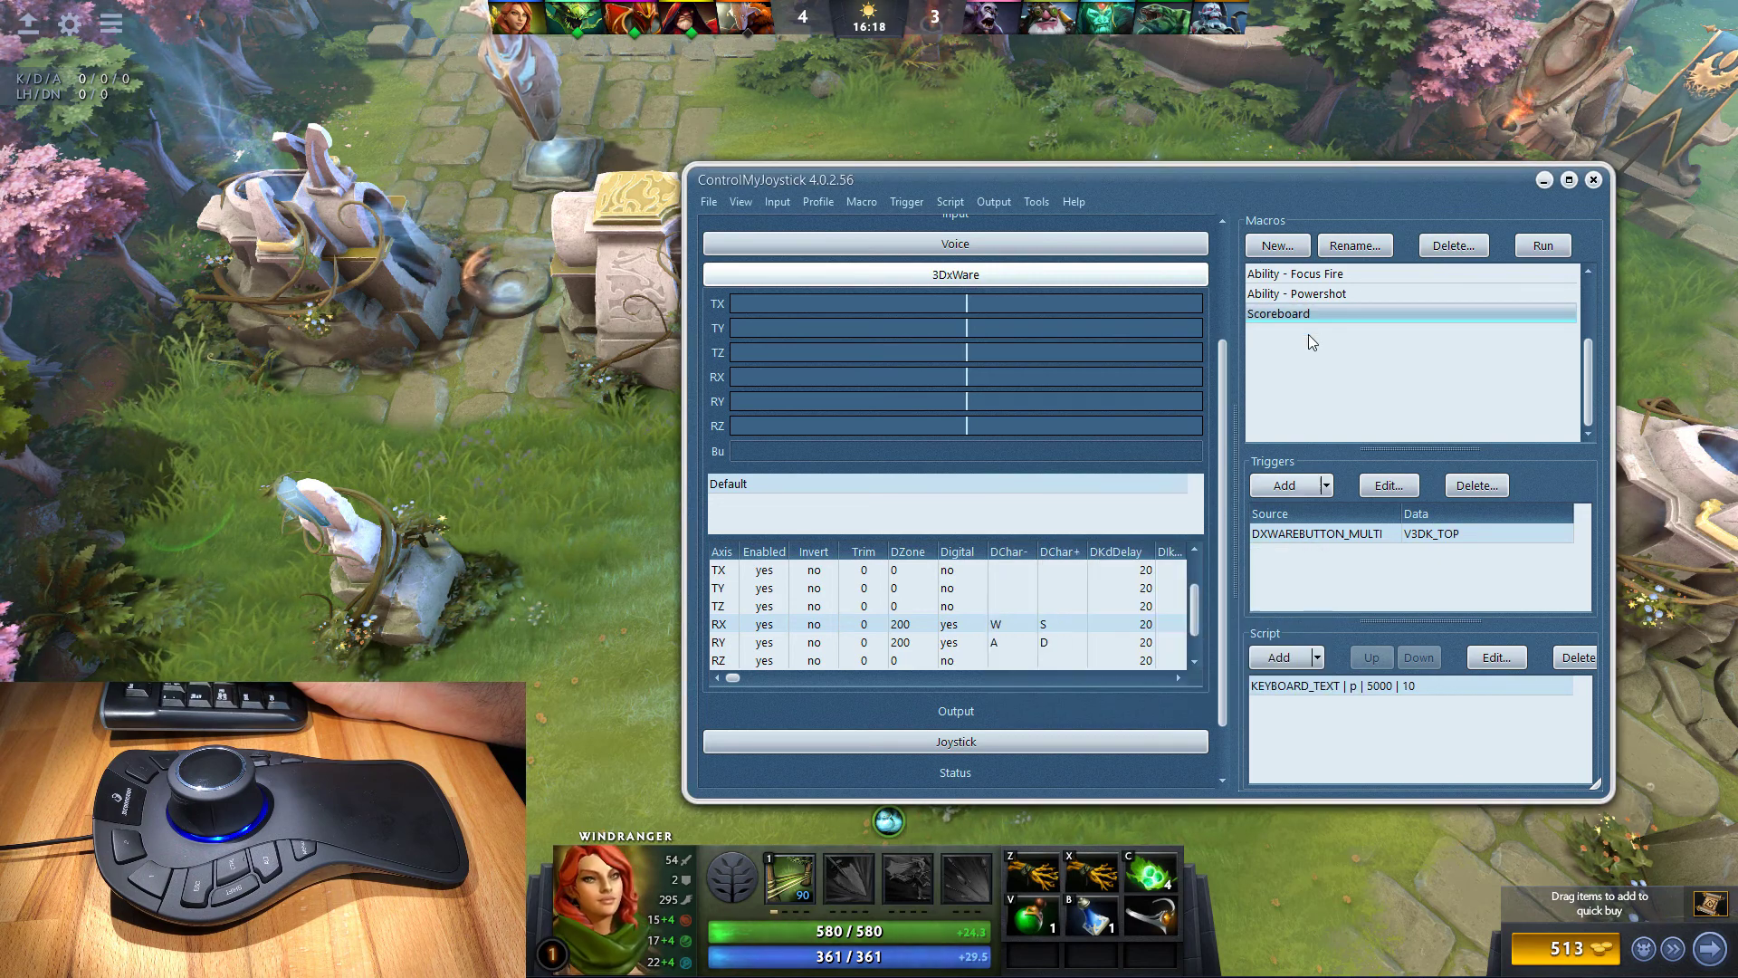
# - Create a new macro named Ability - ShackleShot
pyautogui.click(1277, 247)
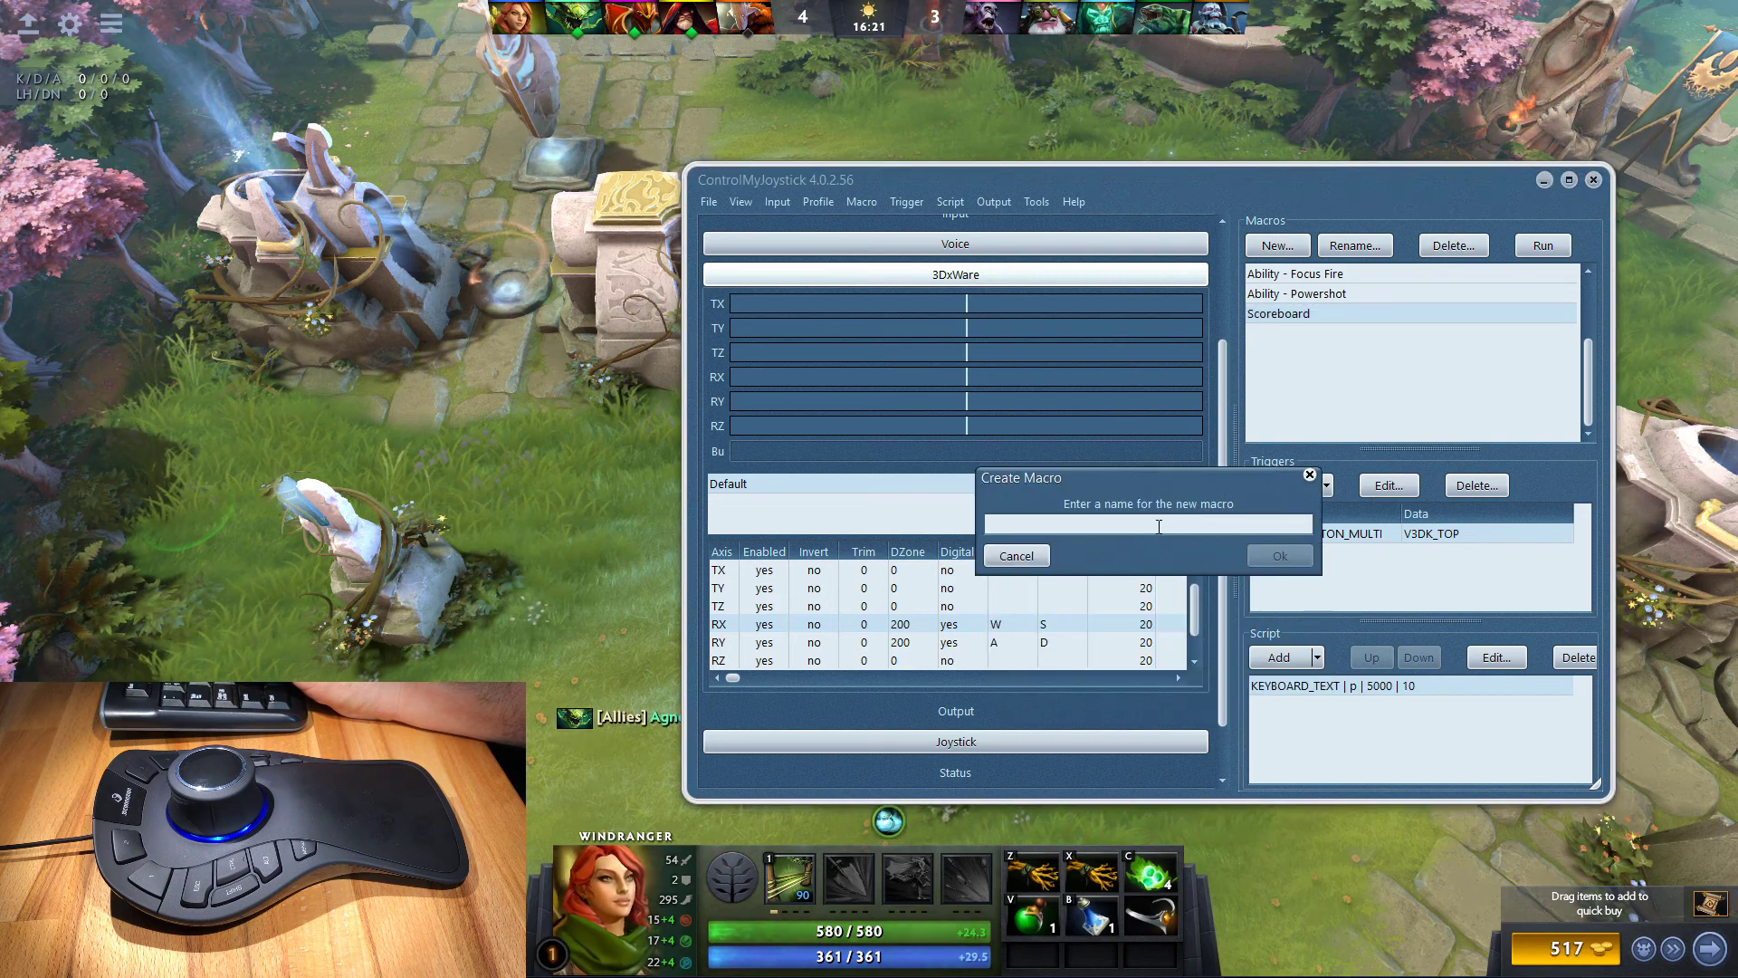
pyautogui.write('Ability - ShackleShot')
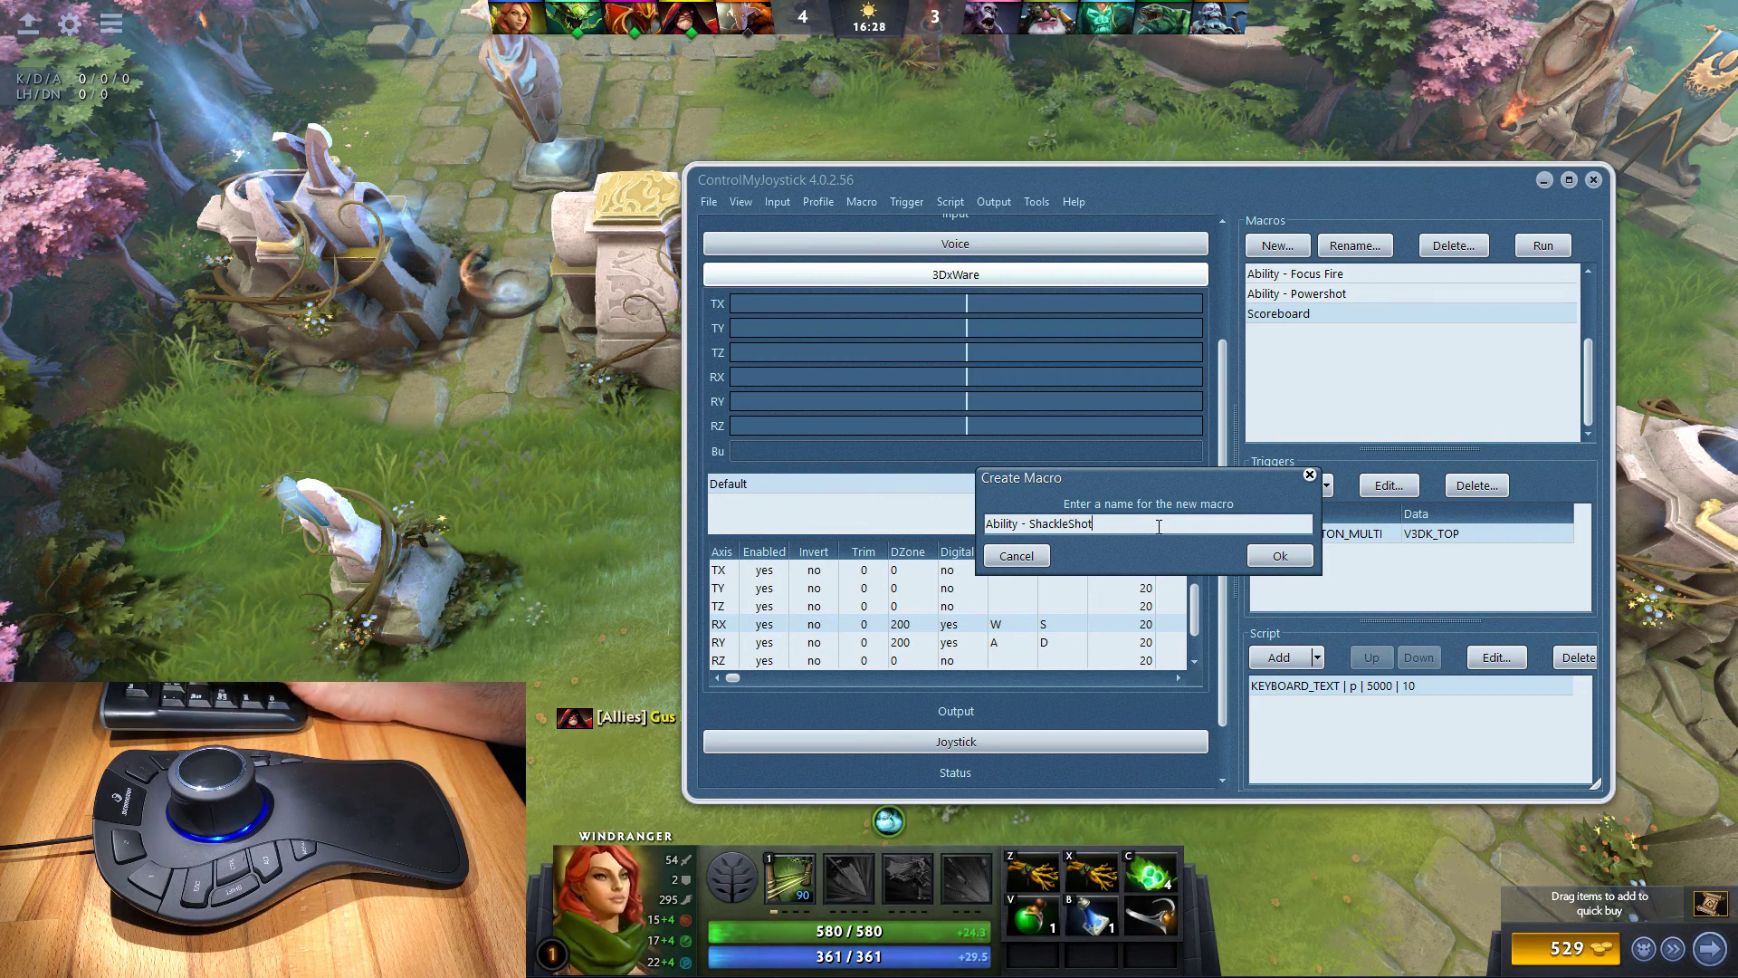
pyautogui.press('Return')
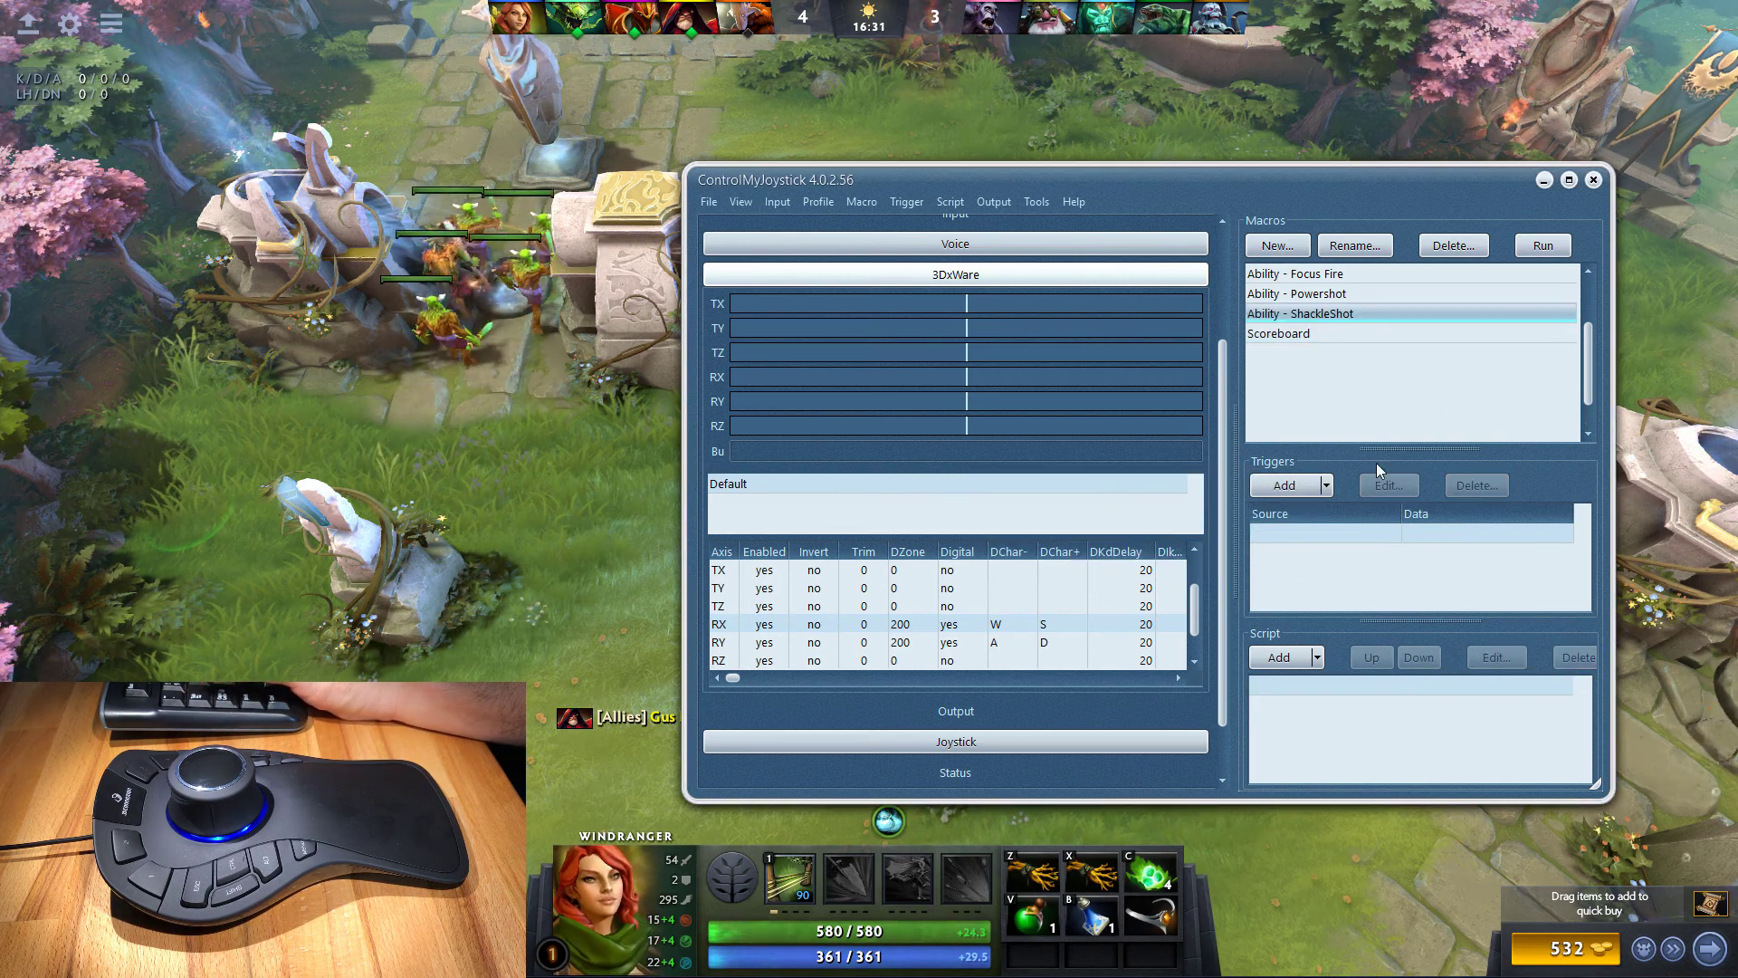
# - Add a 3DxWare Key Combo trigger to the Ability - ShackleShot macro, assigning the controller button V3DK_1
pyautogui.click(1310, 484)
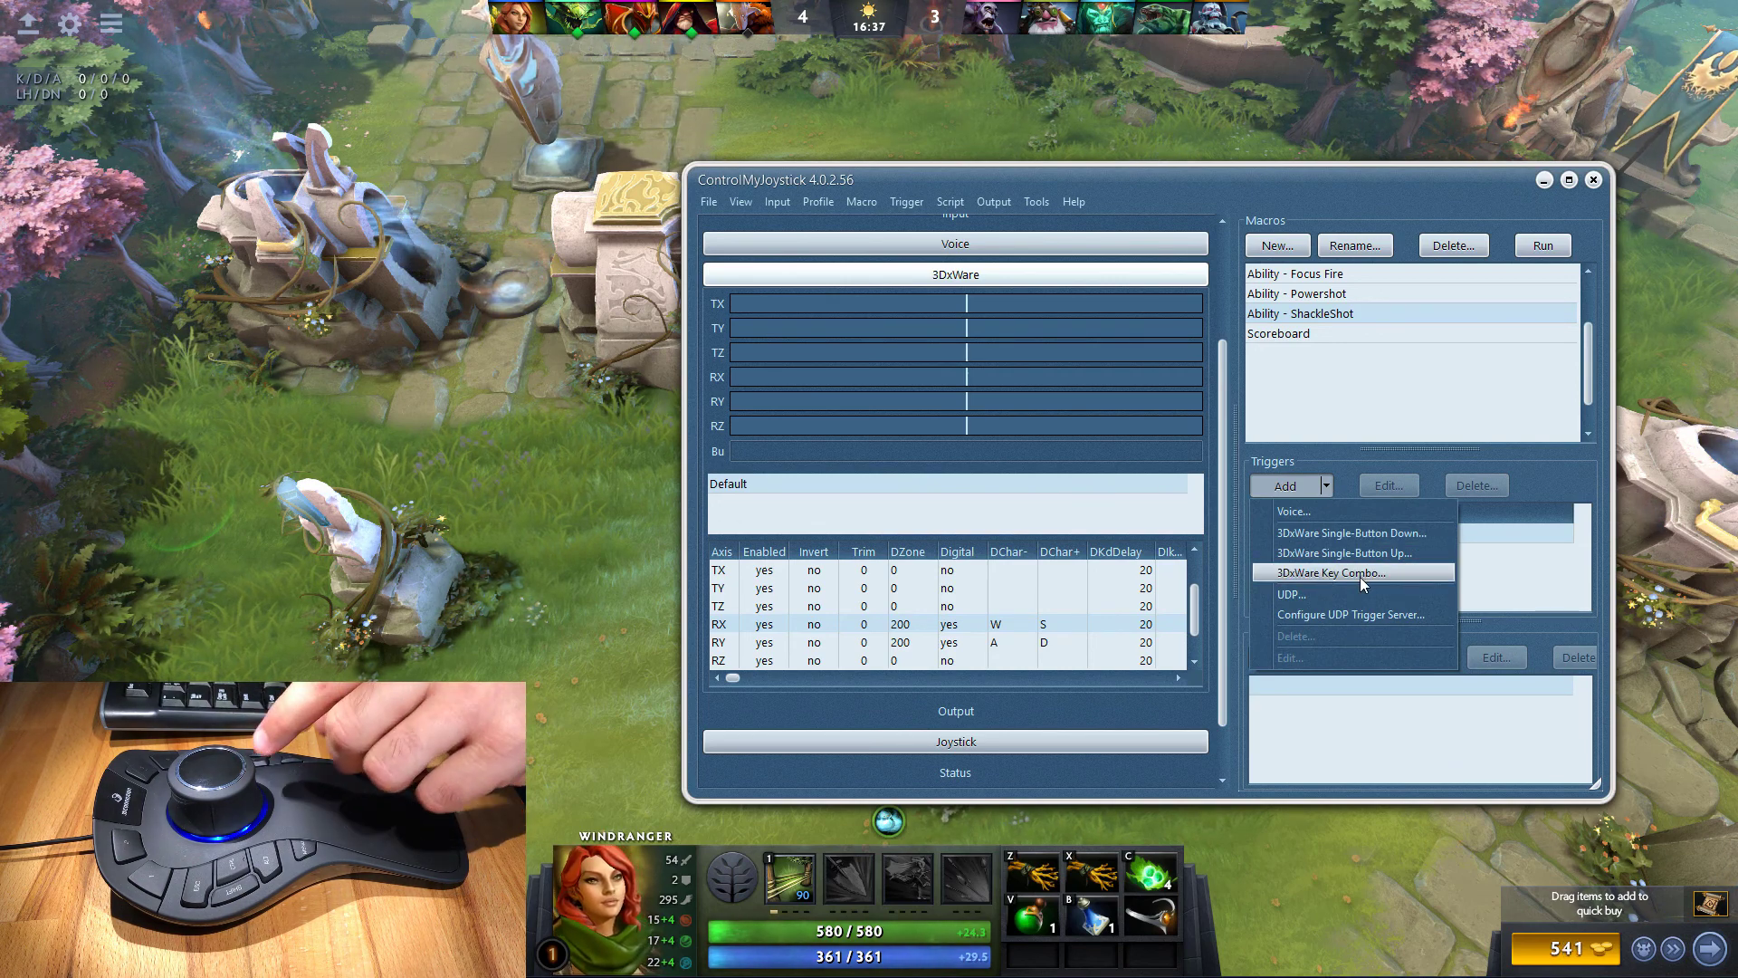
pyautogui.click(1360, 578)
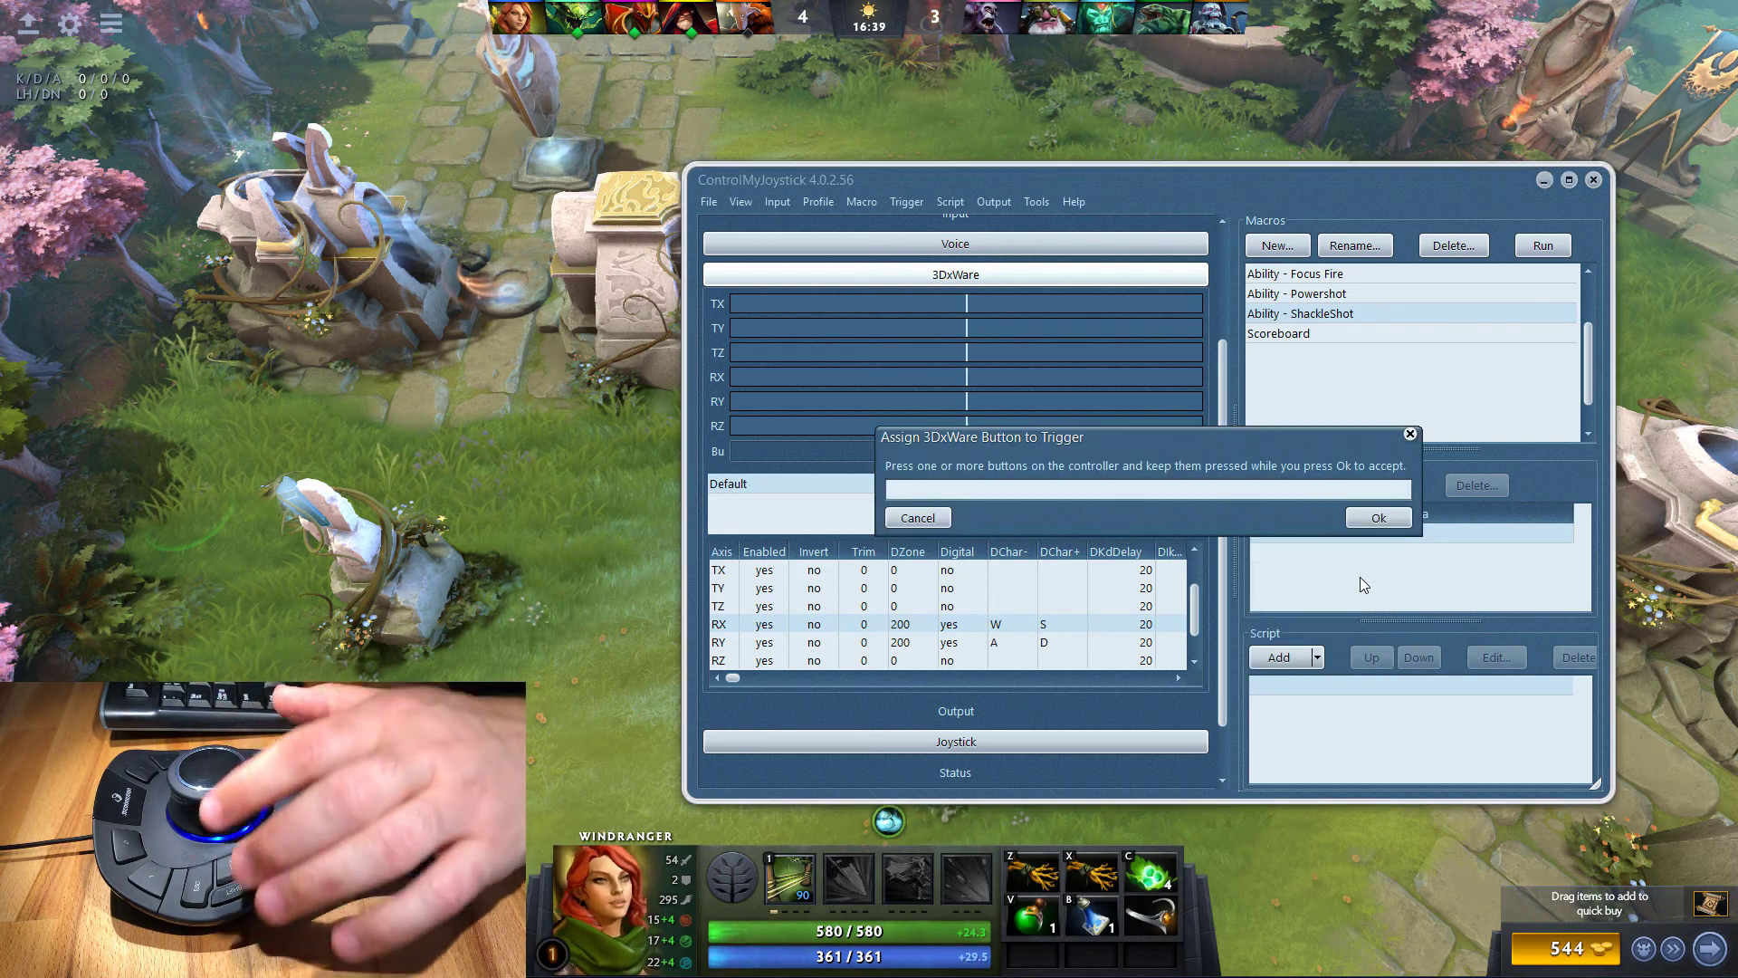
pyautogui.click(1397, 520)
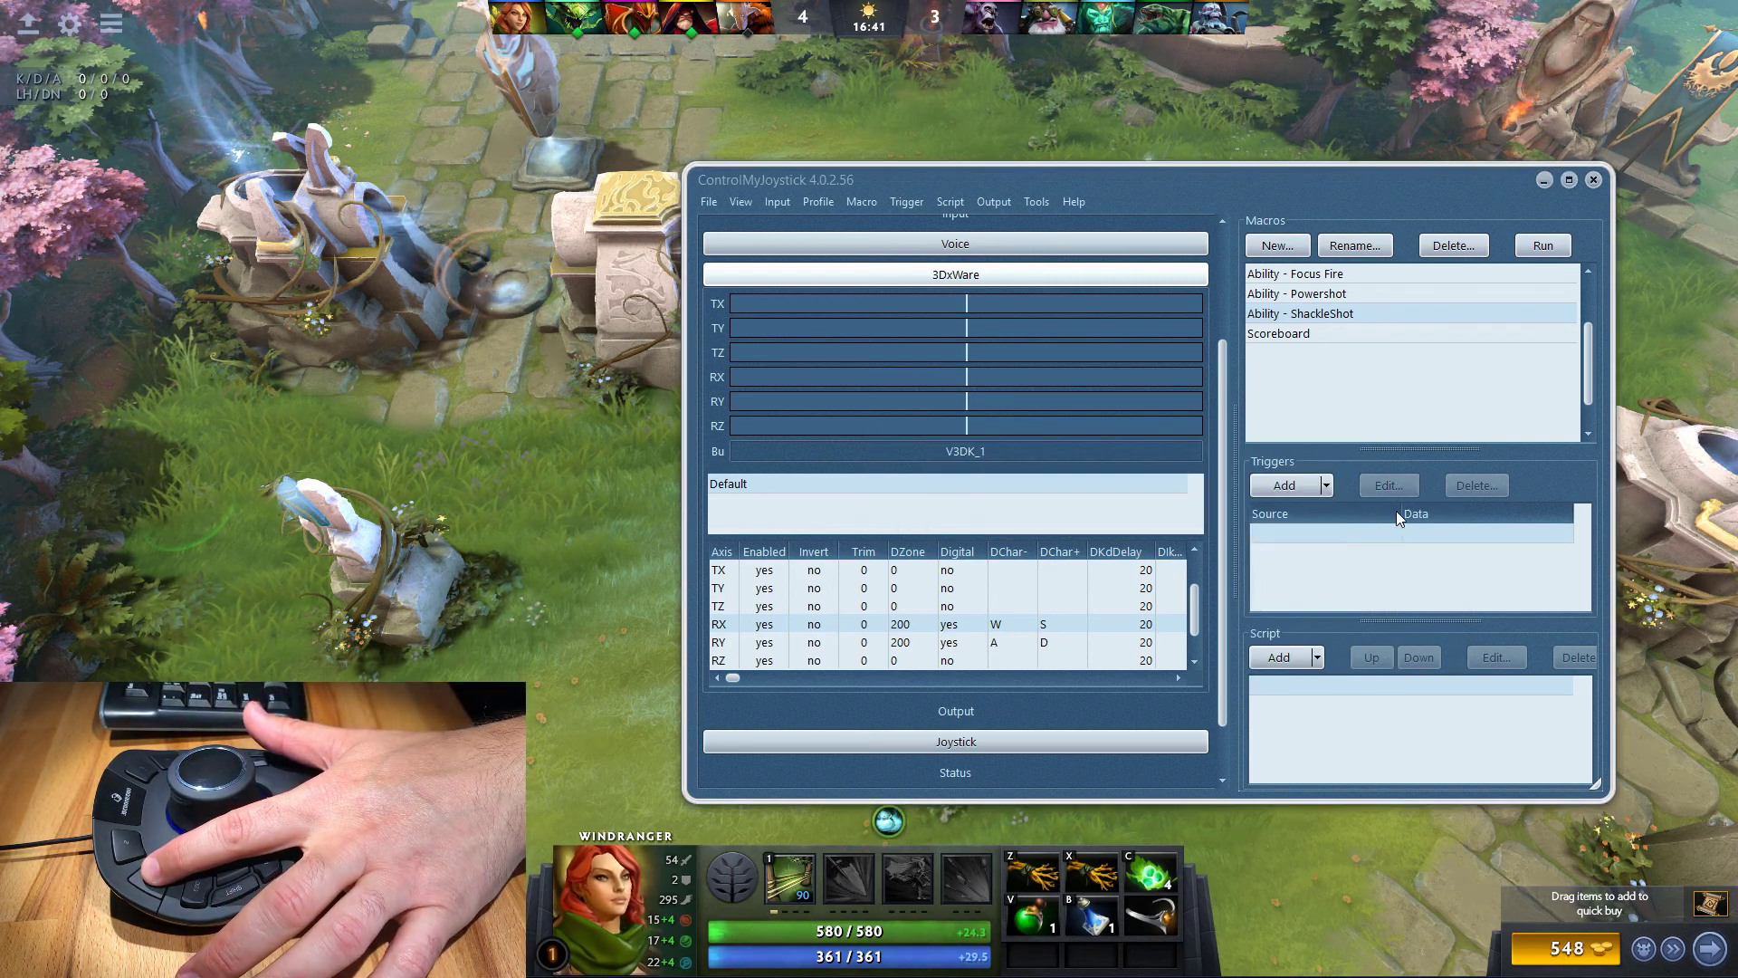
# - Add a Keyboard Text action to the Ability - ShackleShot script that sends 1, keeping both delays at 100
pyautogui.click(1319, 660)
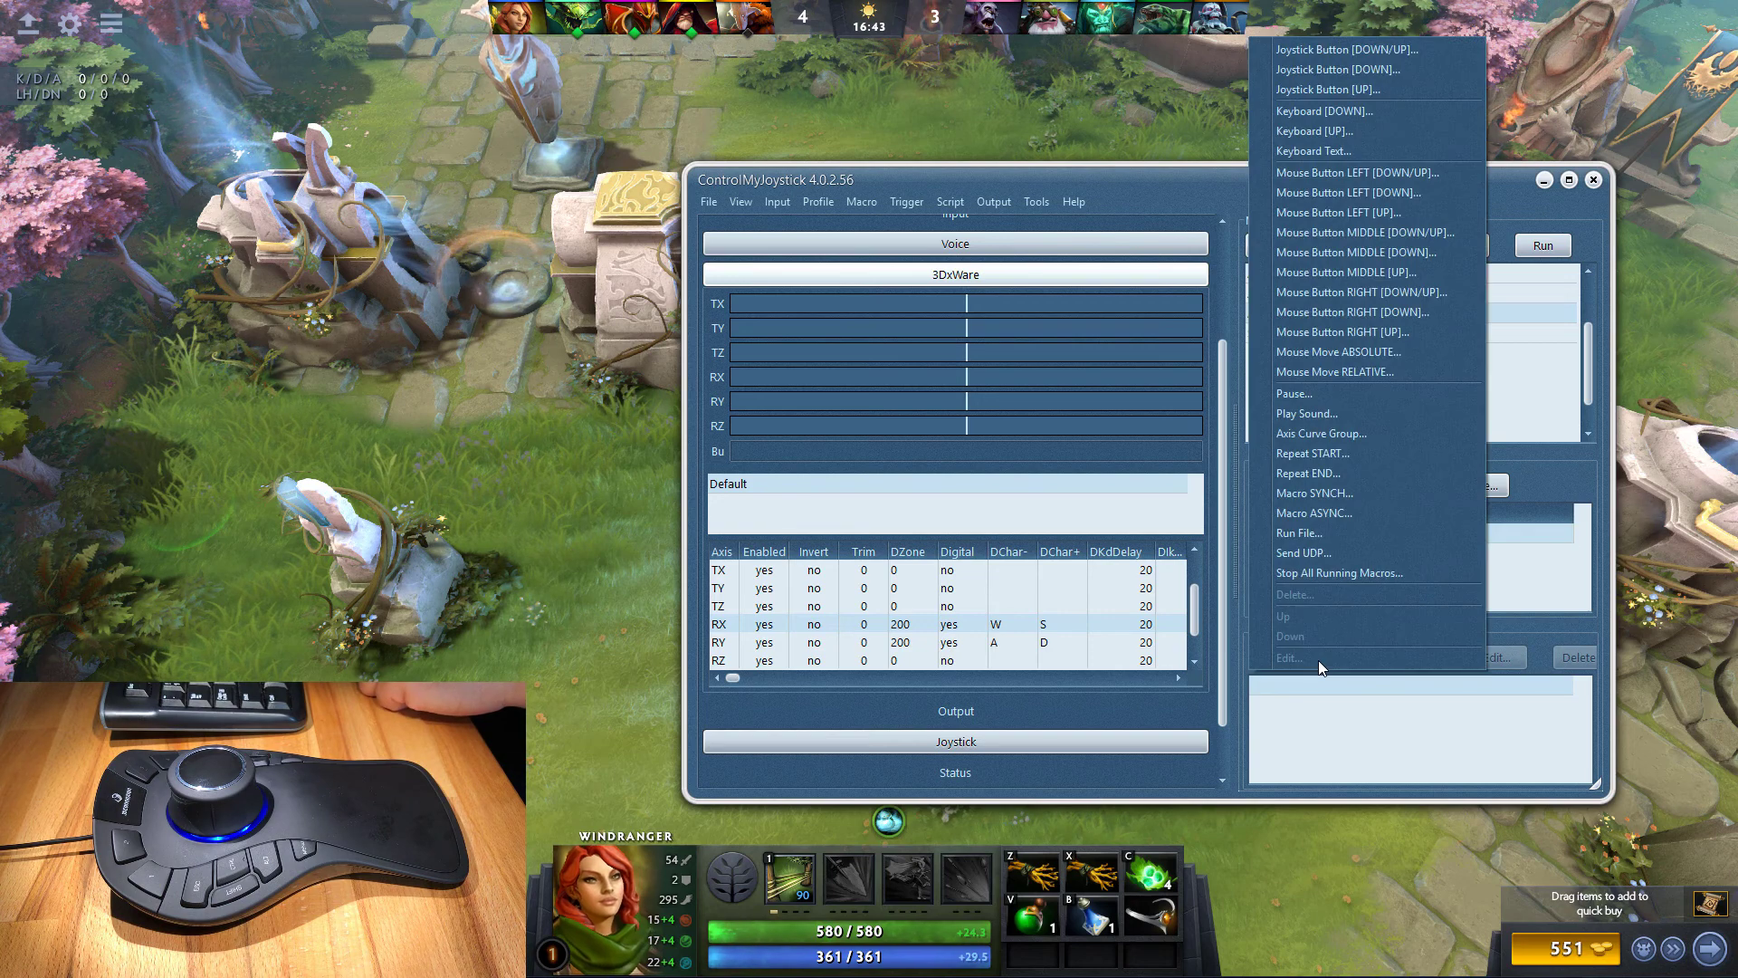
pyautogui.click(1317, 151)
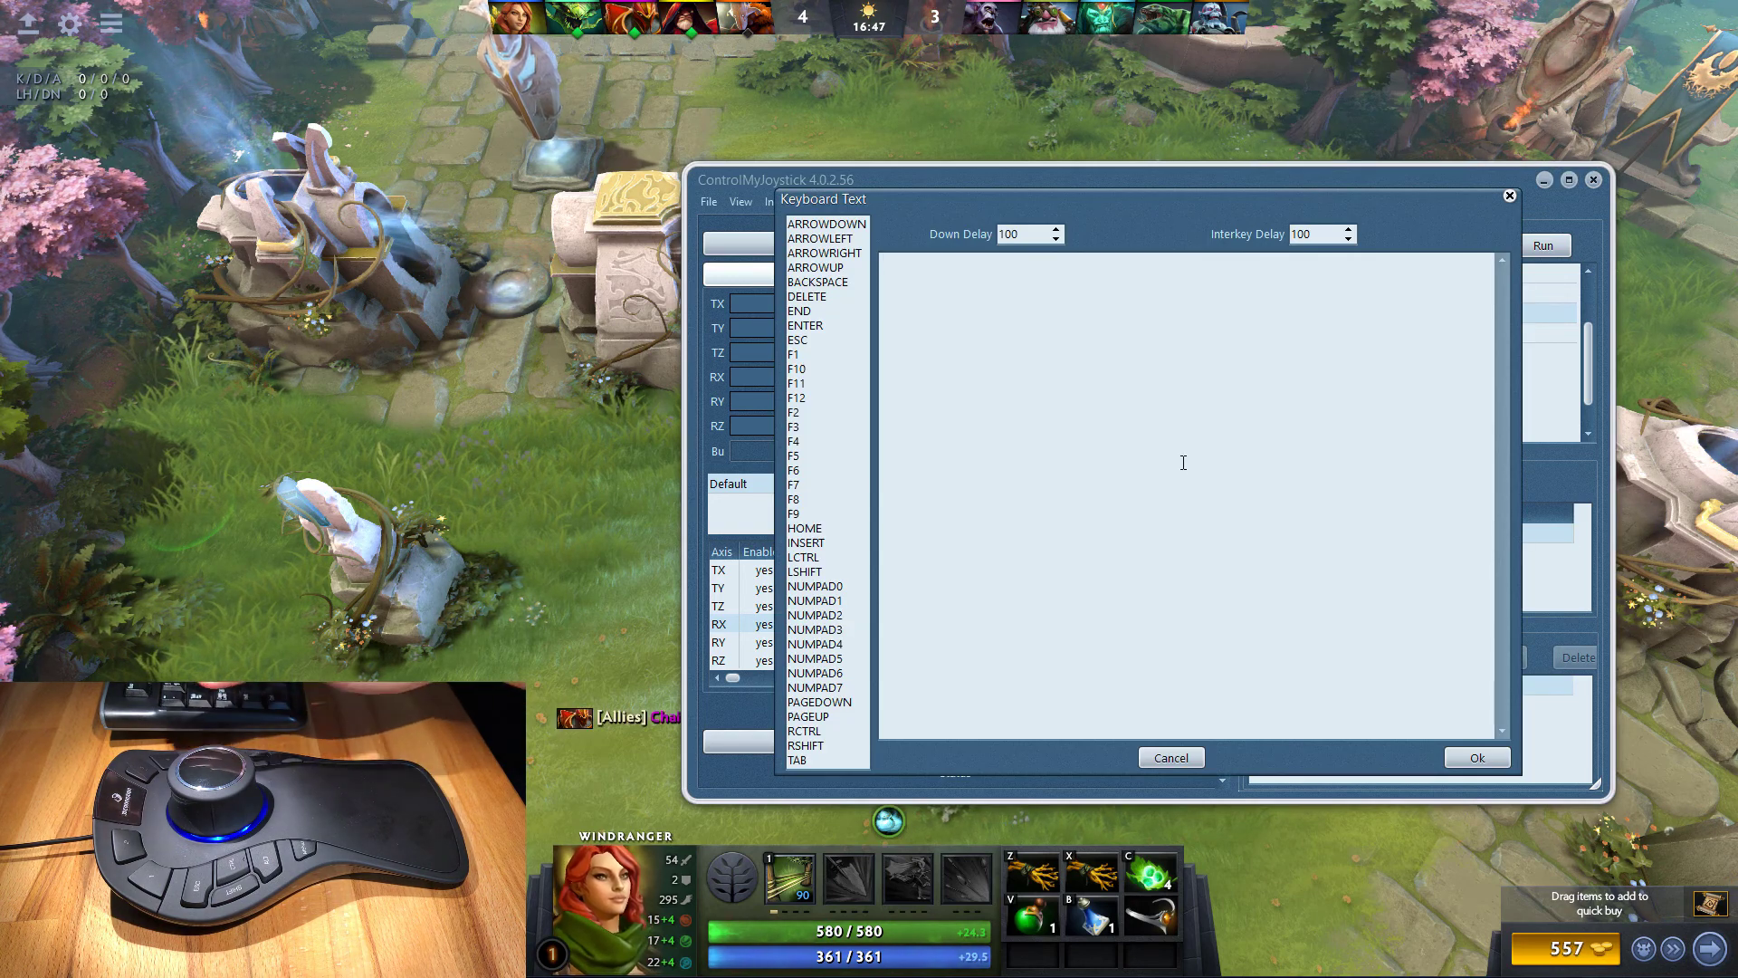
pyautogui.write('1')
pyautogui.click(1477, 758)
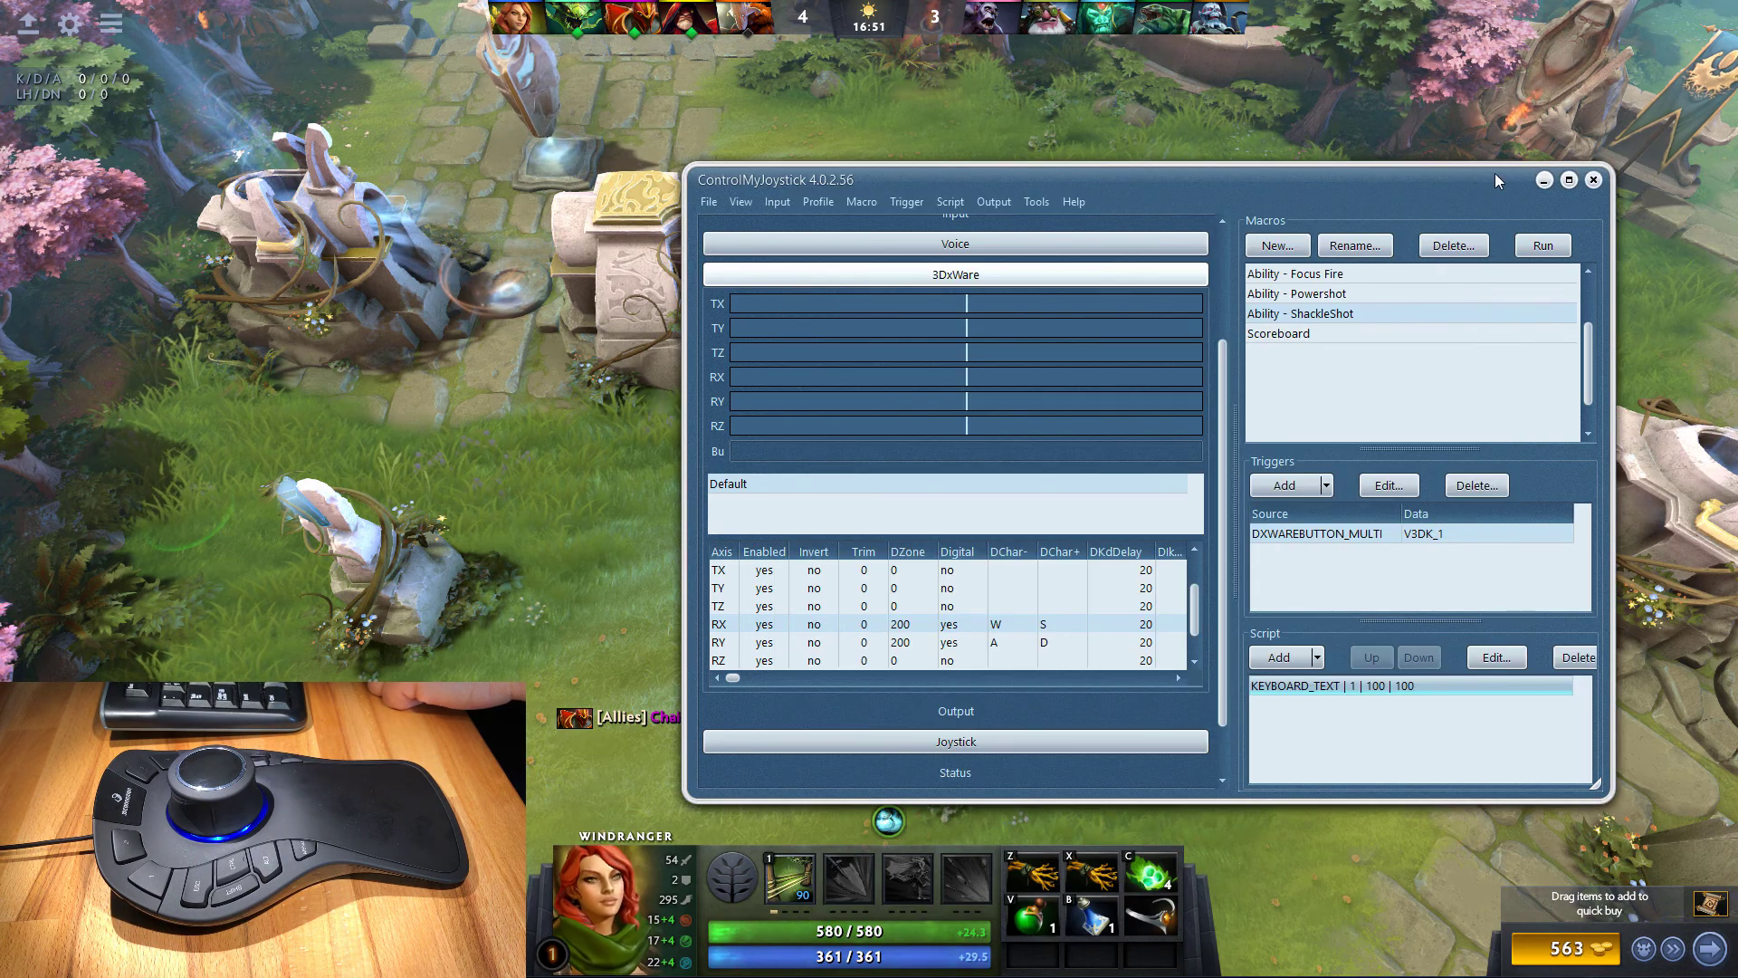
# - Move the ControlMyJoystick window off the game view, and test camera panning and Windranger's movement in Dota 2
pyautogui.moveTo(1496, 172); pyautogui.dragTo(0, 480)
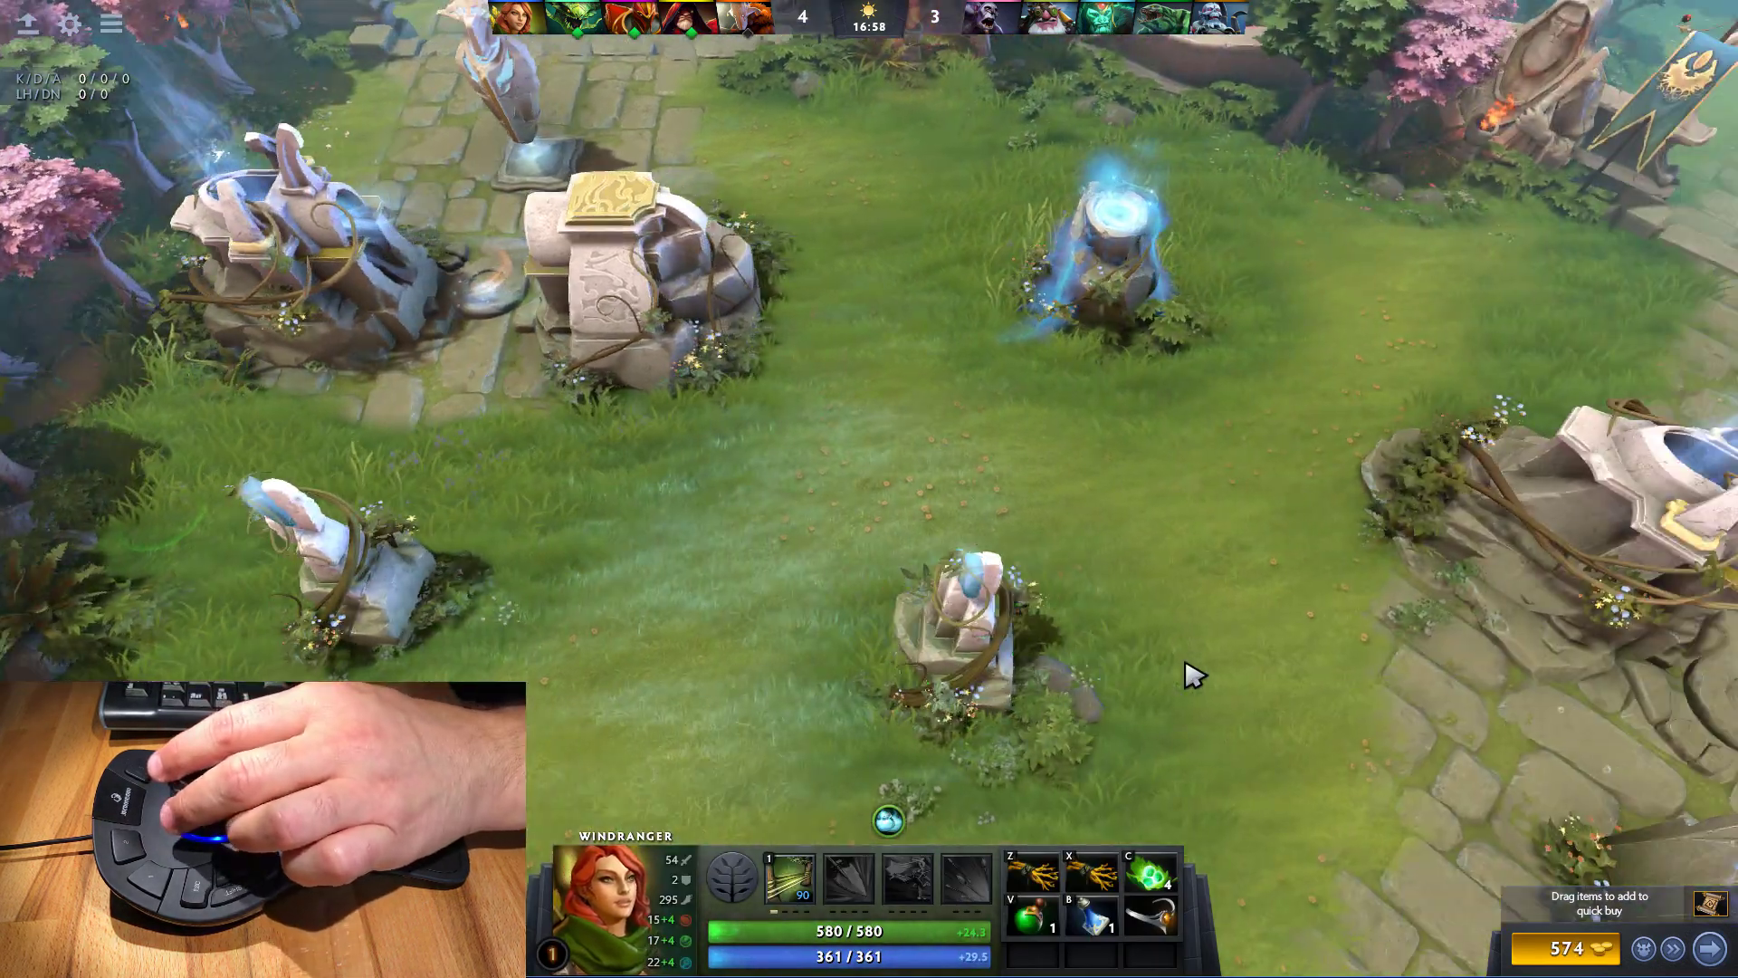
pyautogui.rightClick(1086, 433)
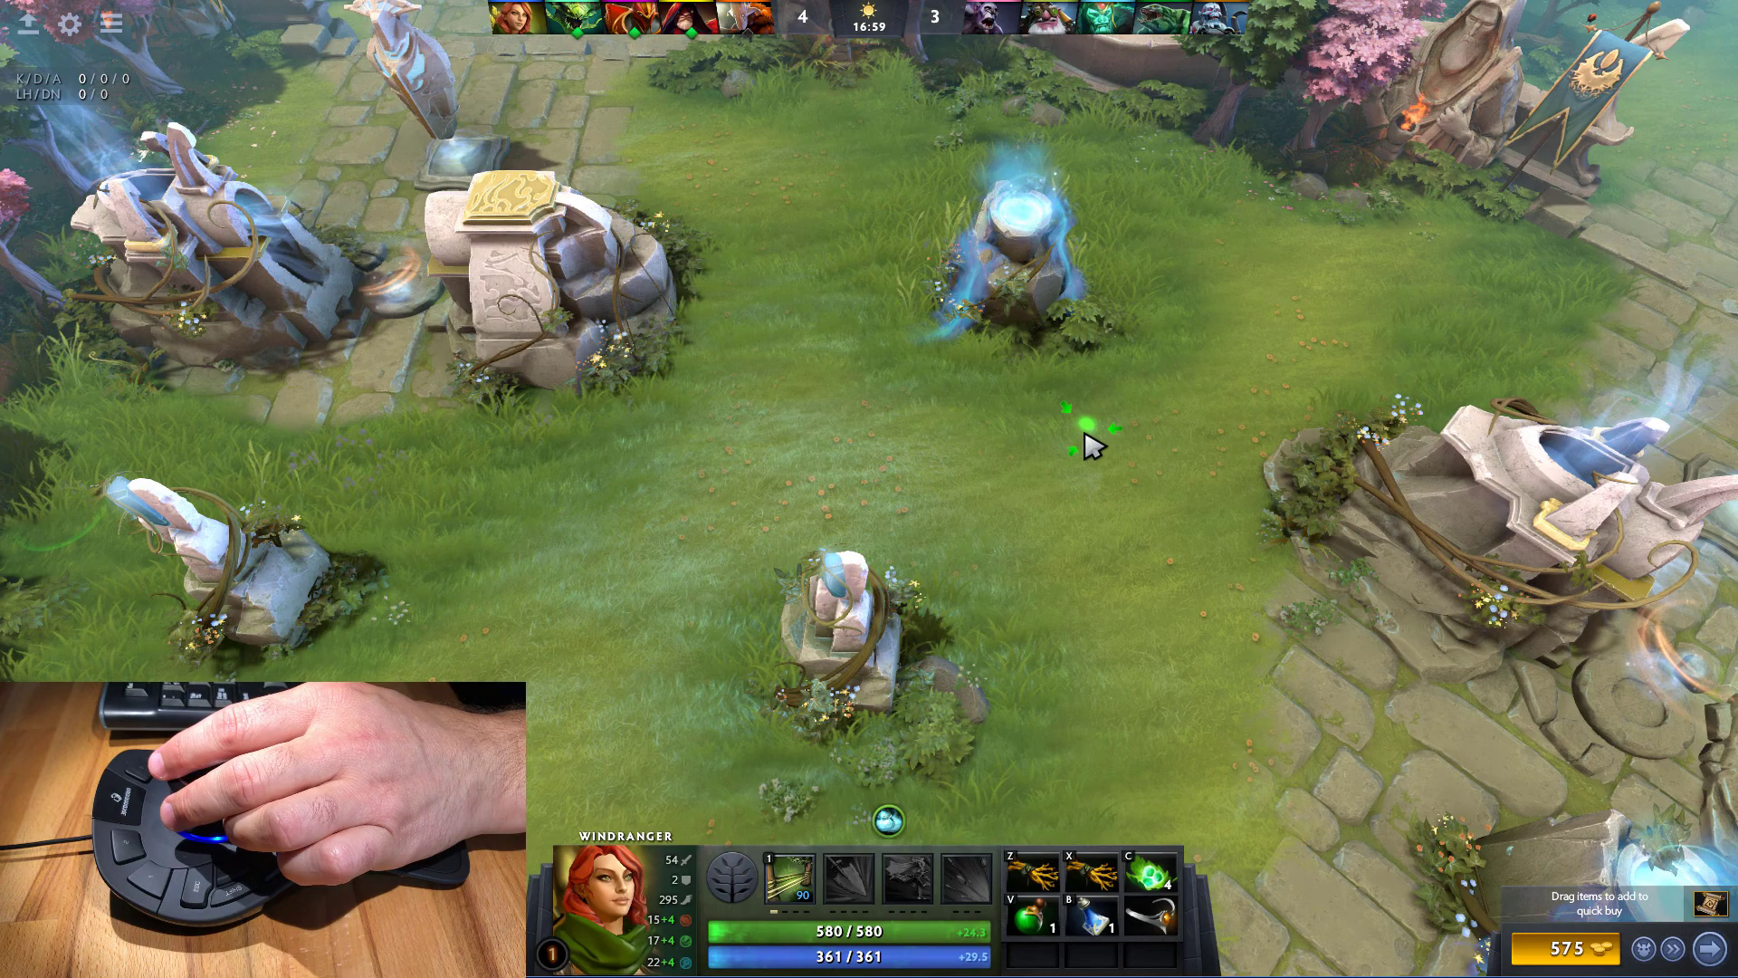
pyautogui.press('w')
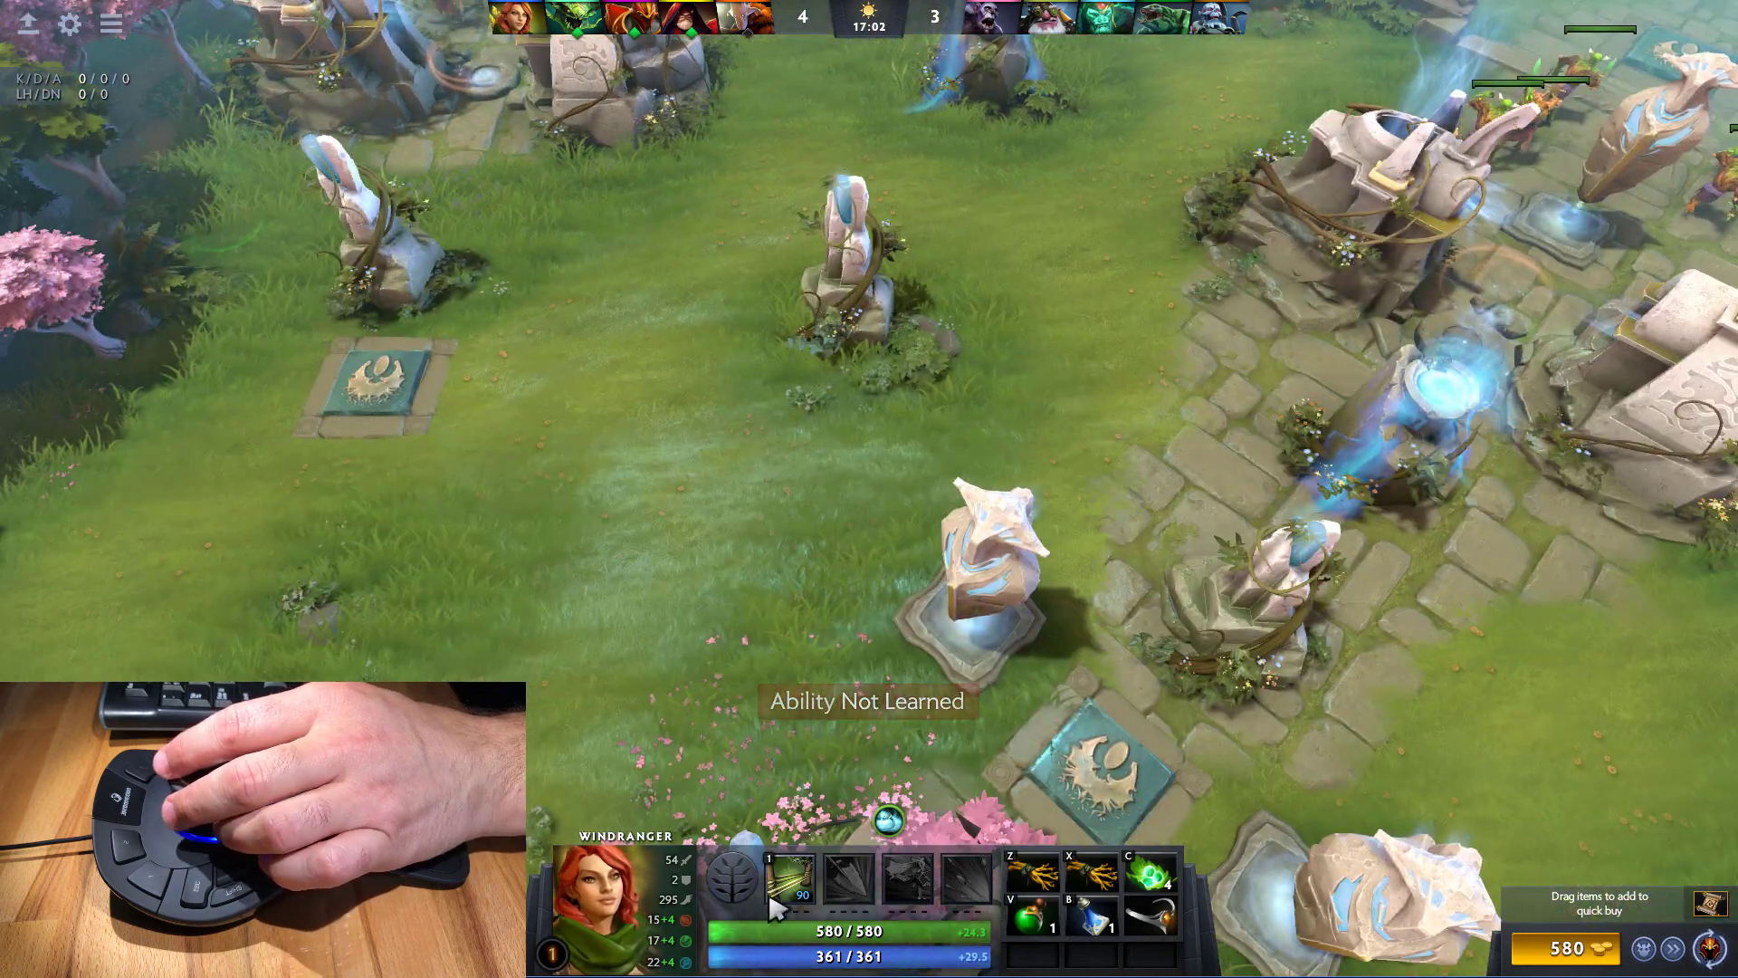
pyautogui.moveTo(784, 885)
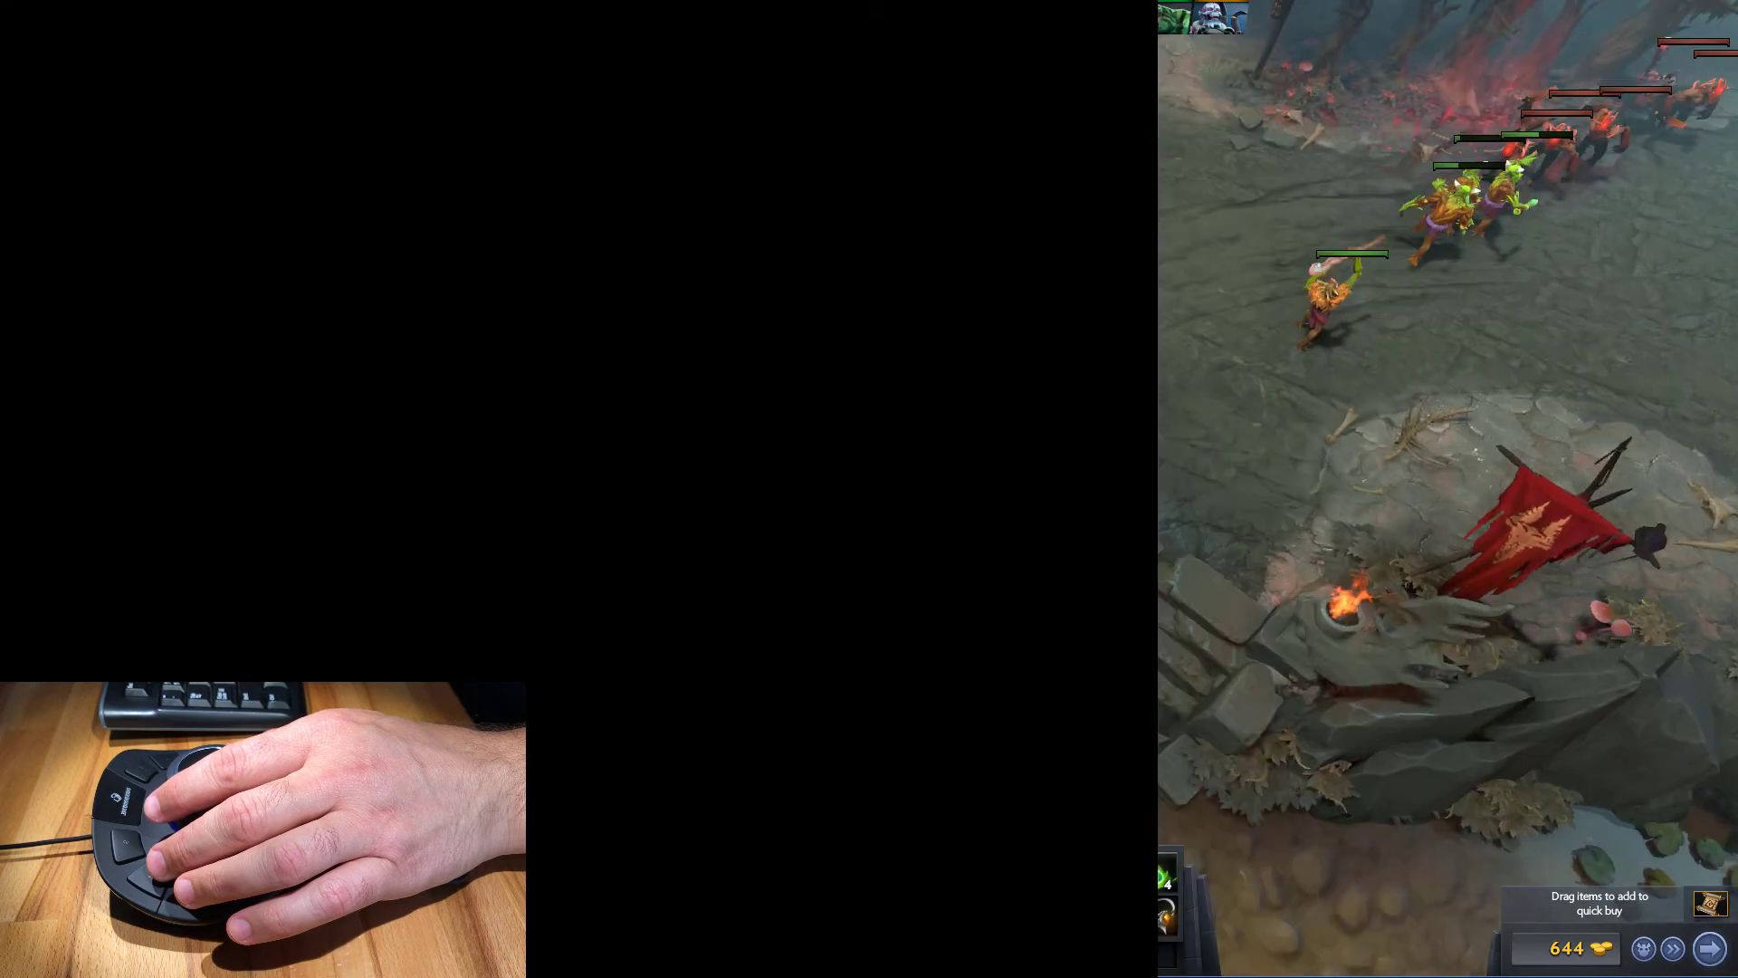
pyautogui.rightClick(1112, 412)
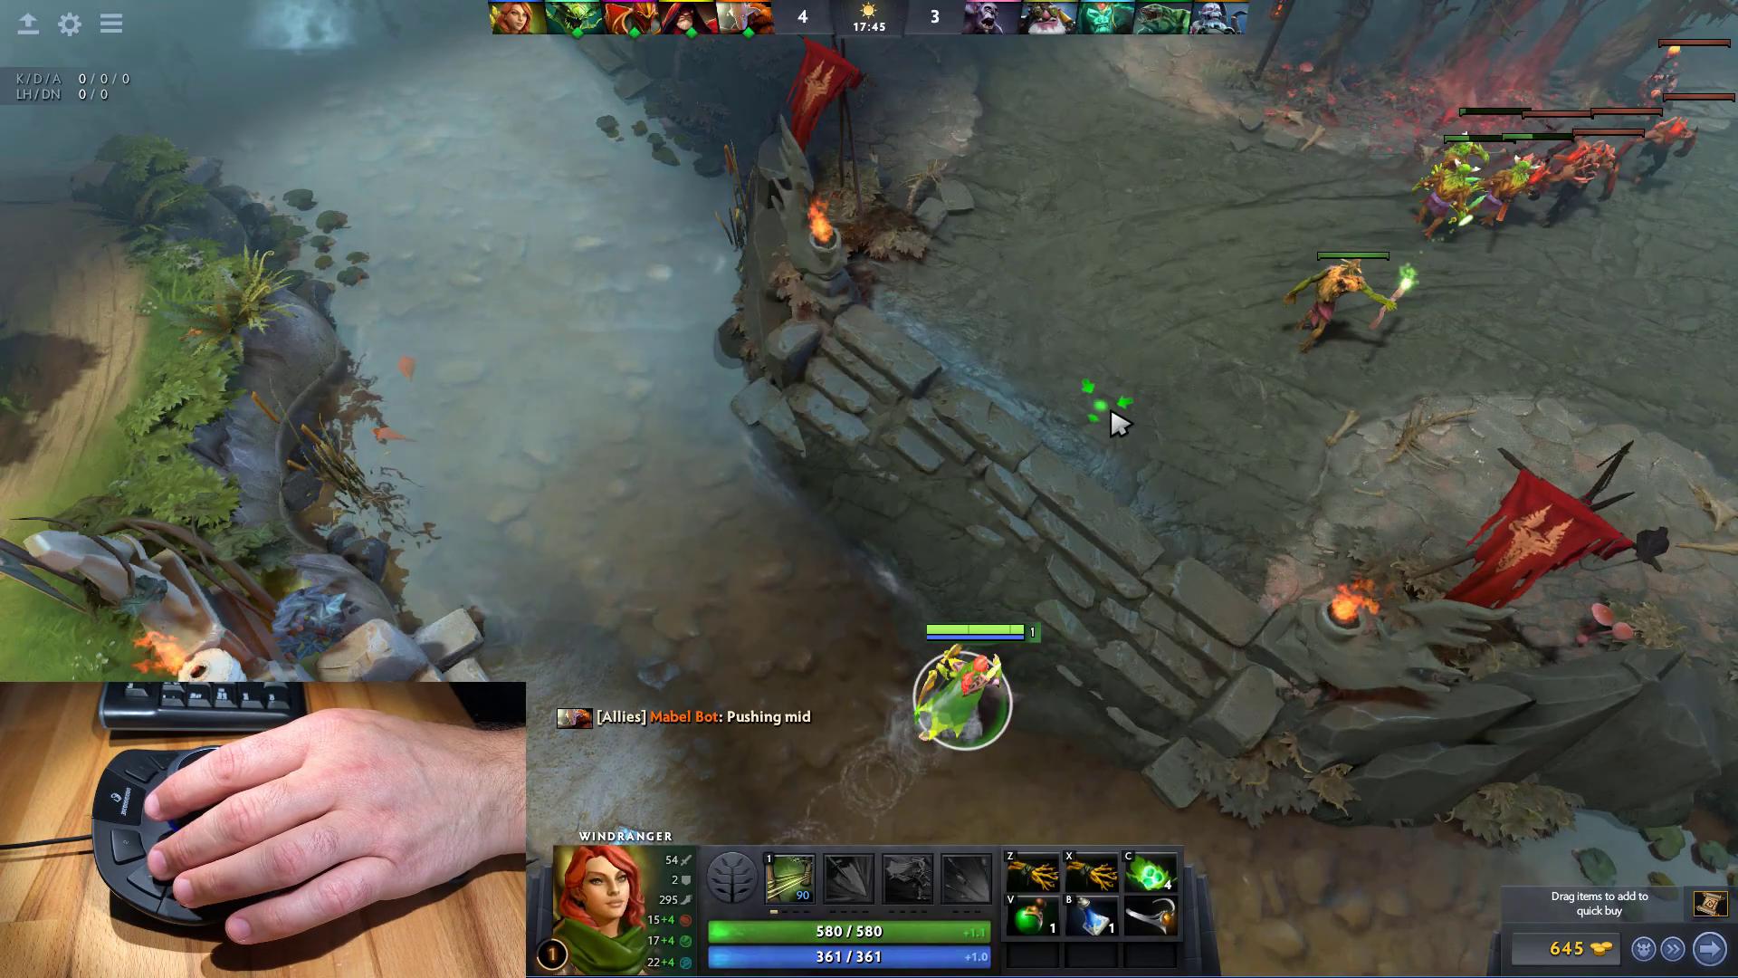
# - Pan the Dota 2 camera along the river lane and fire Windranger's Shackleshot toward the enemy heroes
pyautogui.press('Right')
pyautogui.press('Up')
pyautogui.press('Left')
pyautogui.press('m')
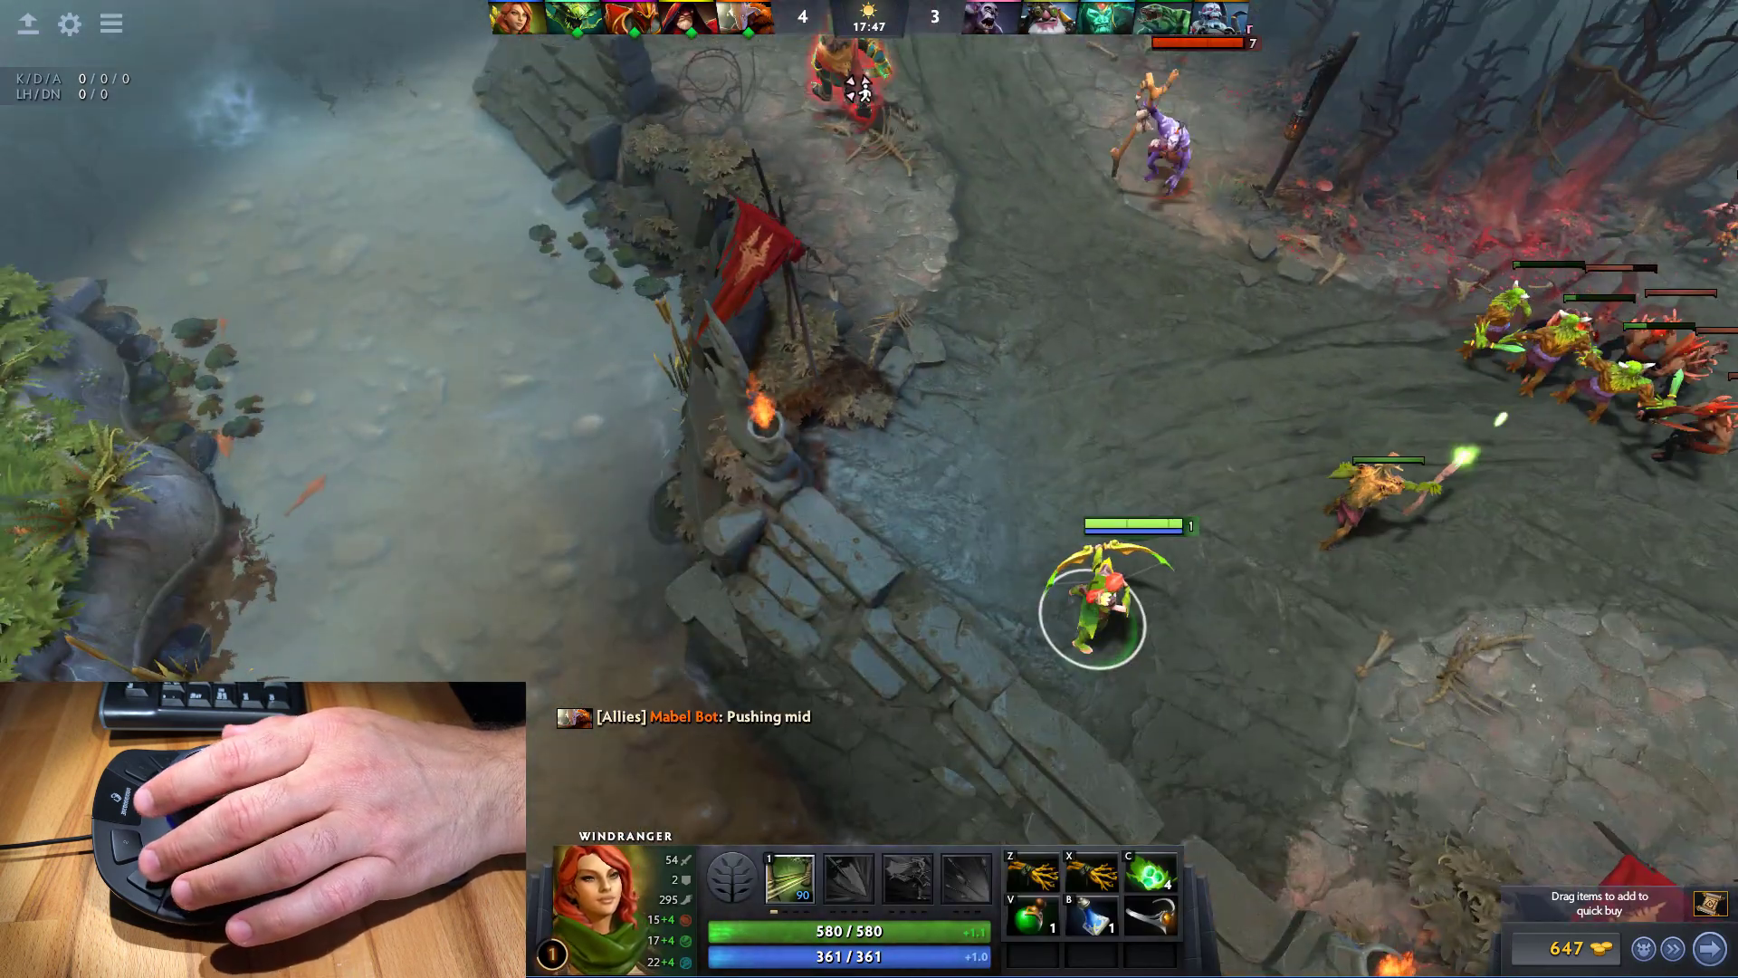
pyautogui.click(1018, 80)
pyautogui.press('Up')
pyautogui.press('Left')
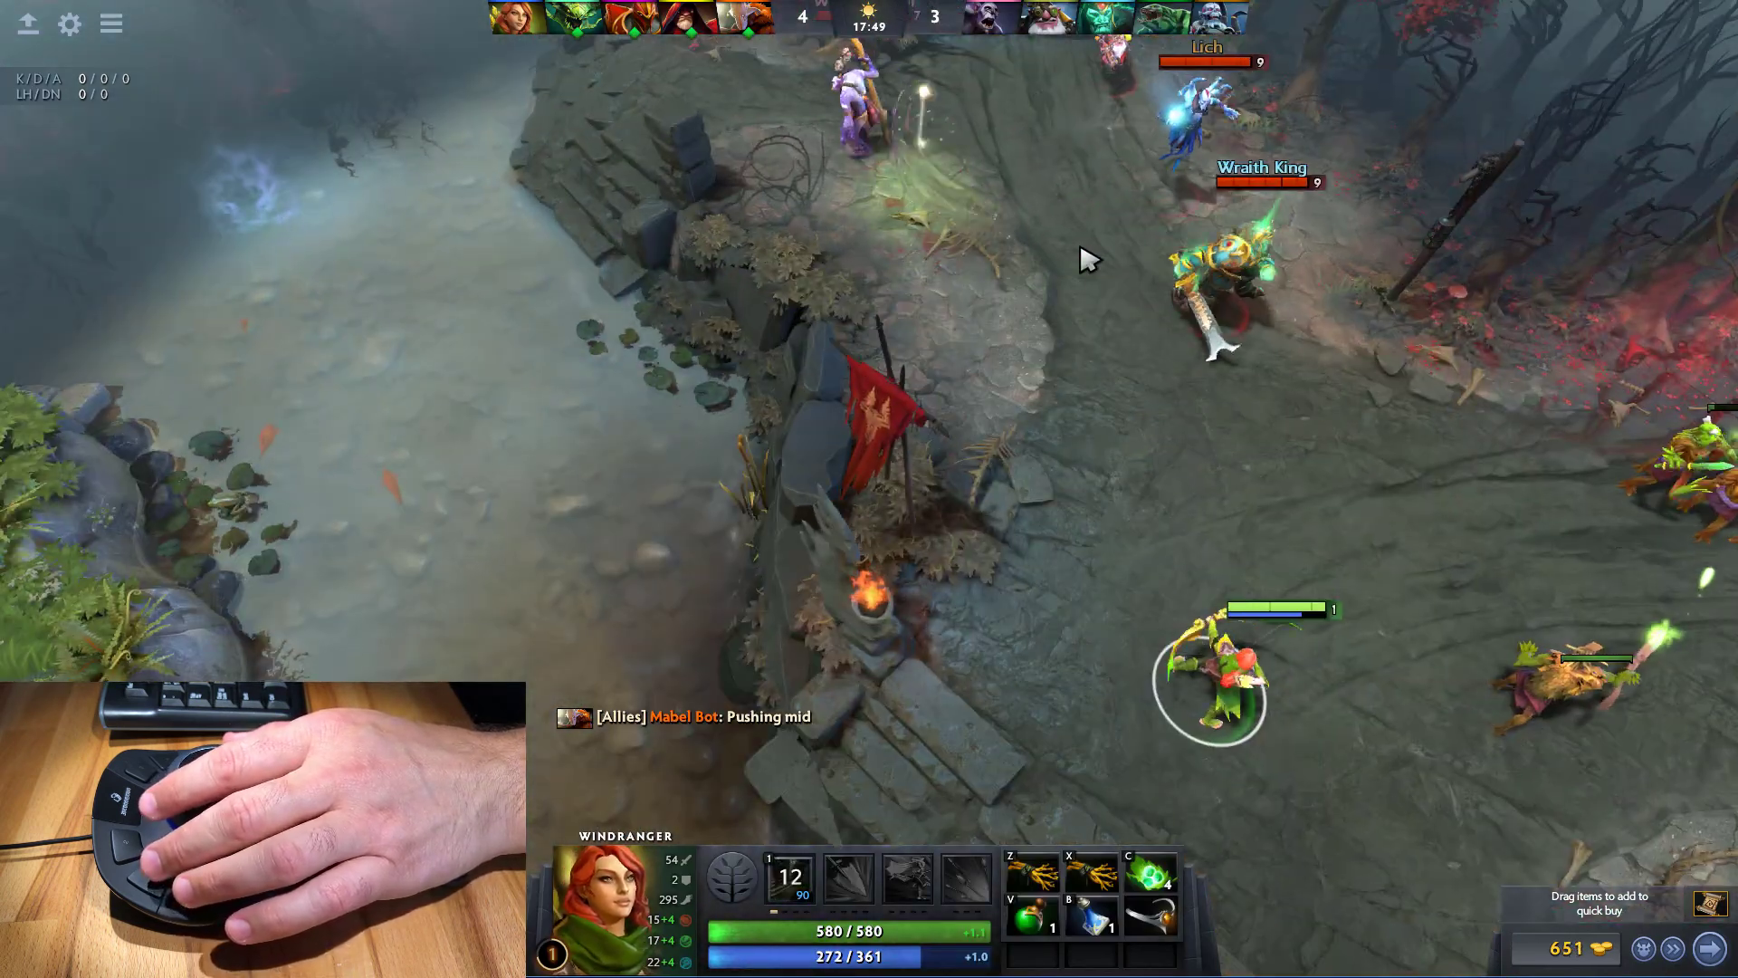
# - Retreat Windranger from the enemy heroes and test panning the camera between the woods and the river lane
pyautogui.rightClick(878, 704)
pyautogui.press('Down')
pyautogui.rightClick(842, 629)
pyautogui.press('Left')
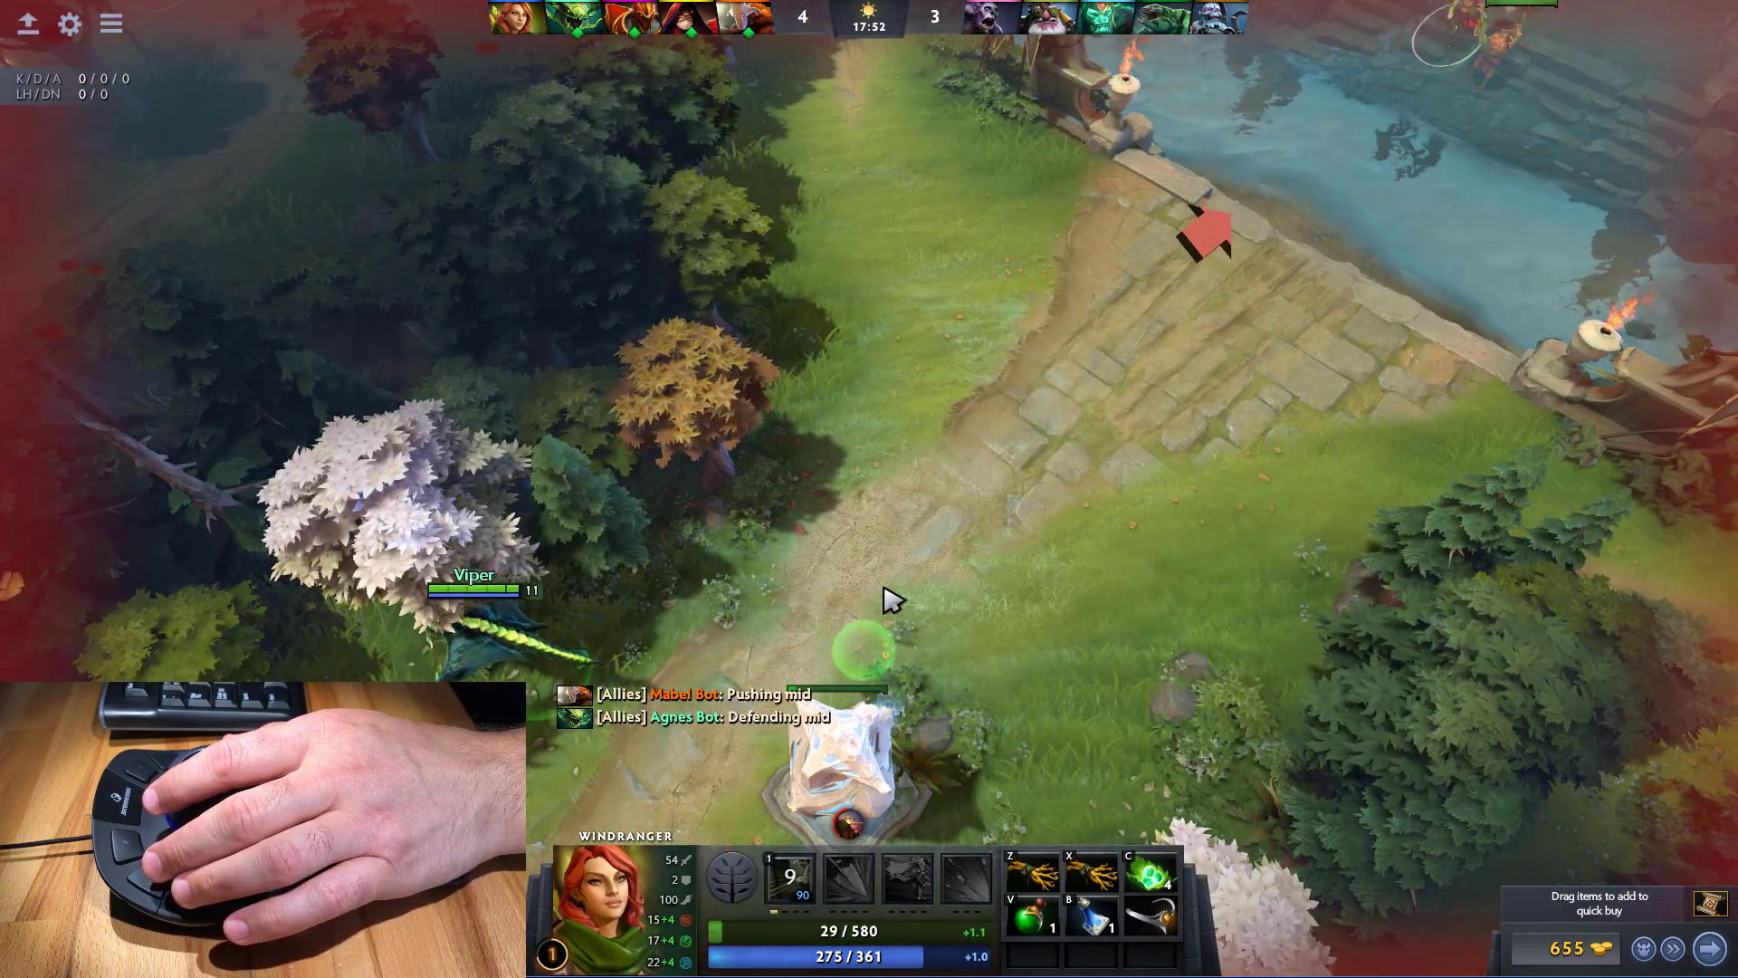
pyautogui.press('Up')
pyautogui.press('Right')
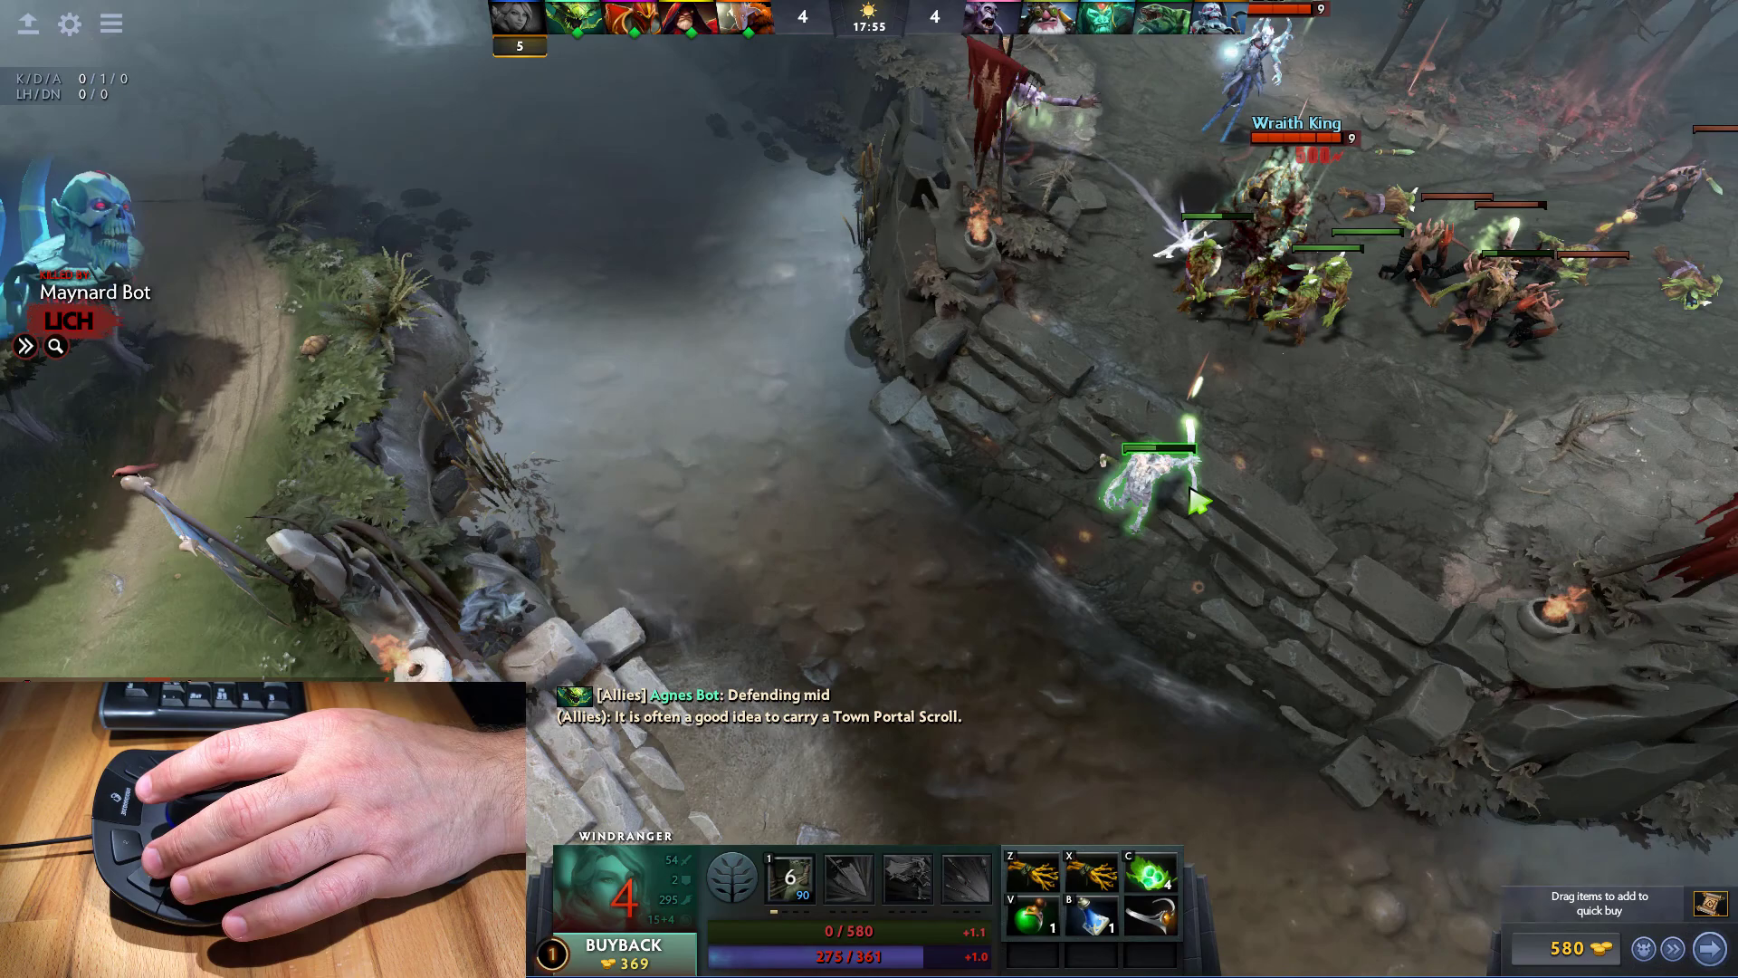
pyautogui.press('Right')
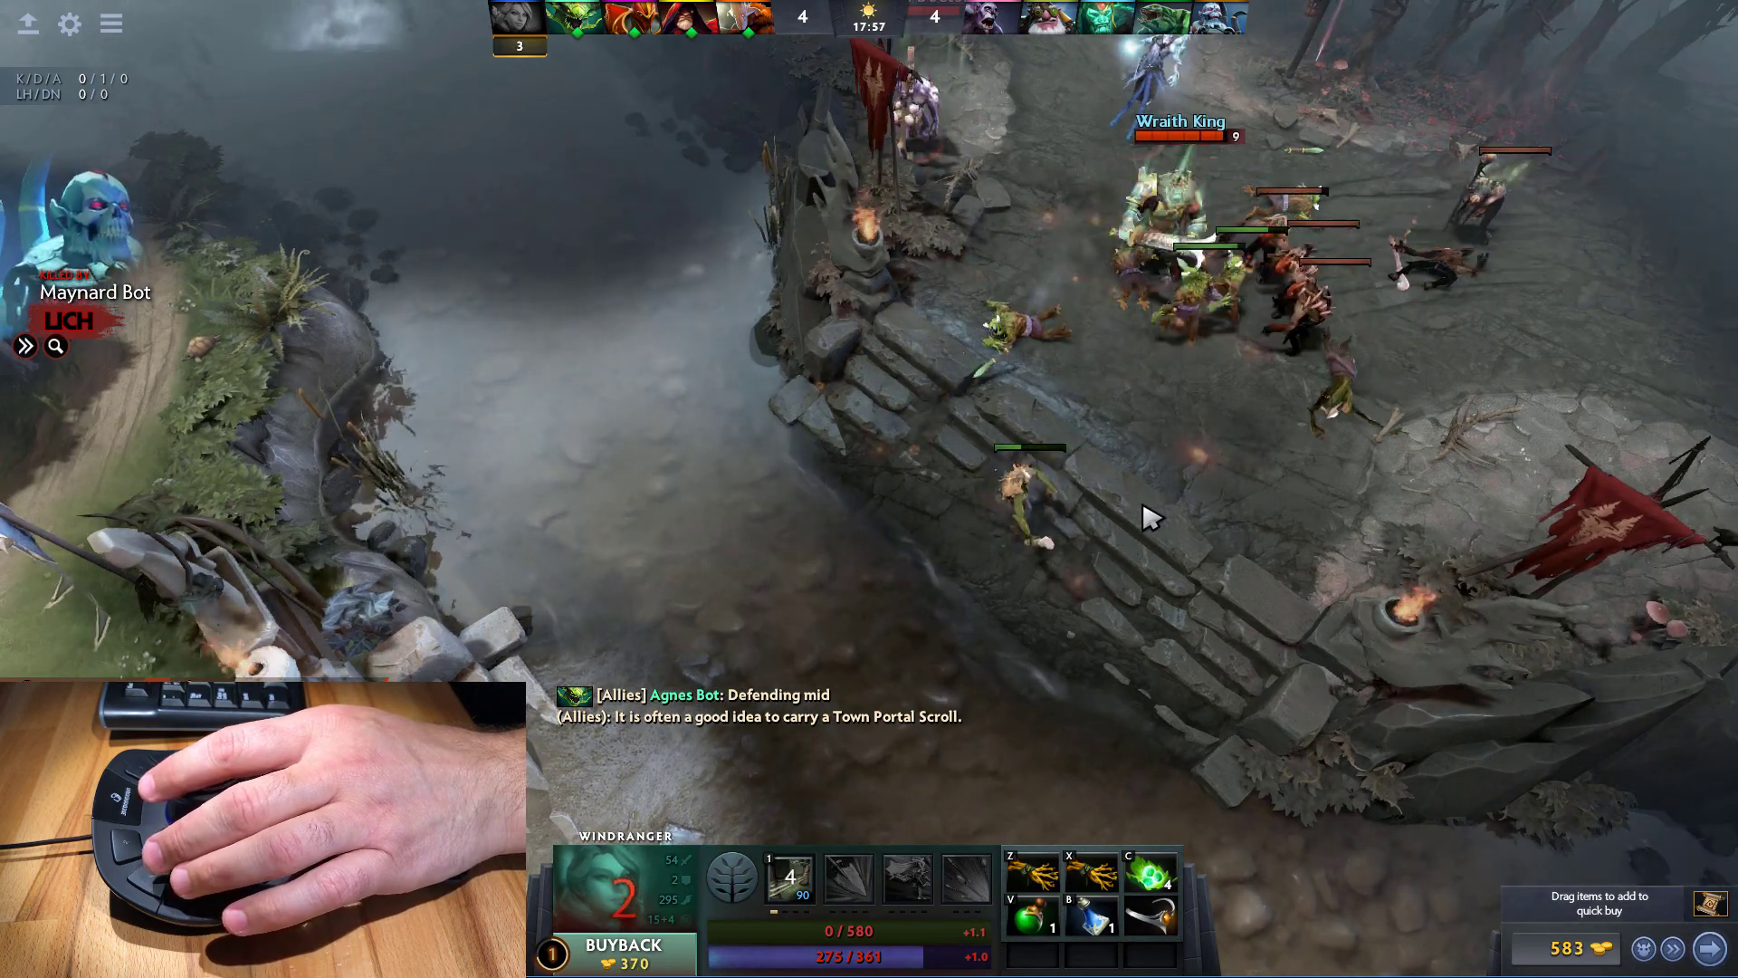
pyautogui.press('Up')
pyautogui.press('Down')
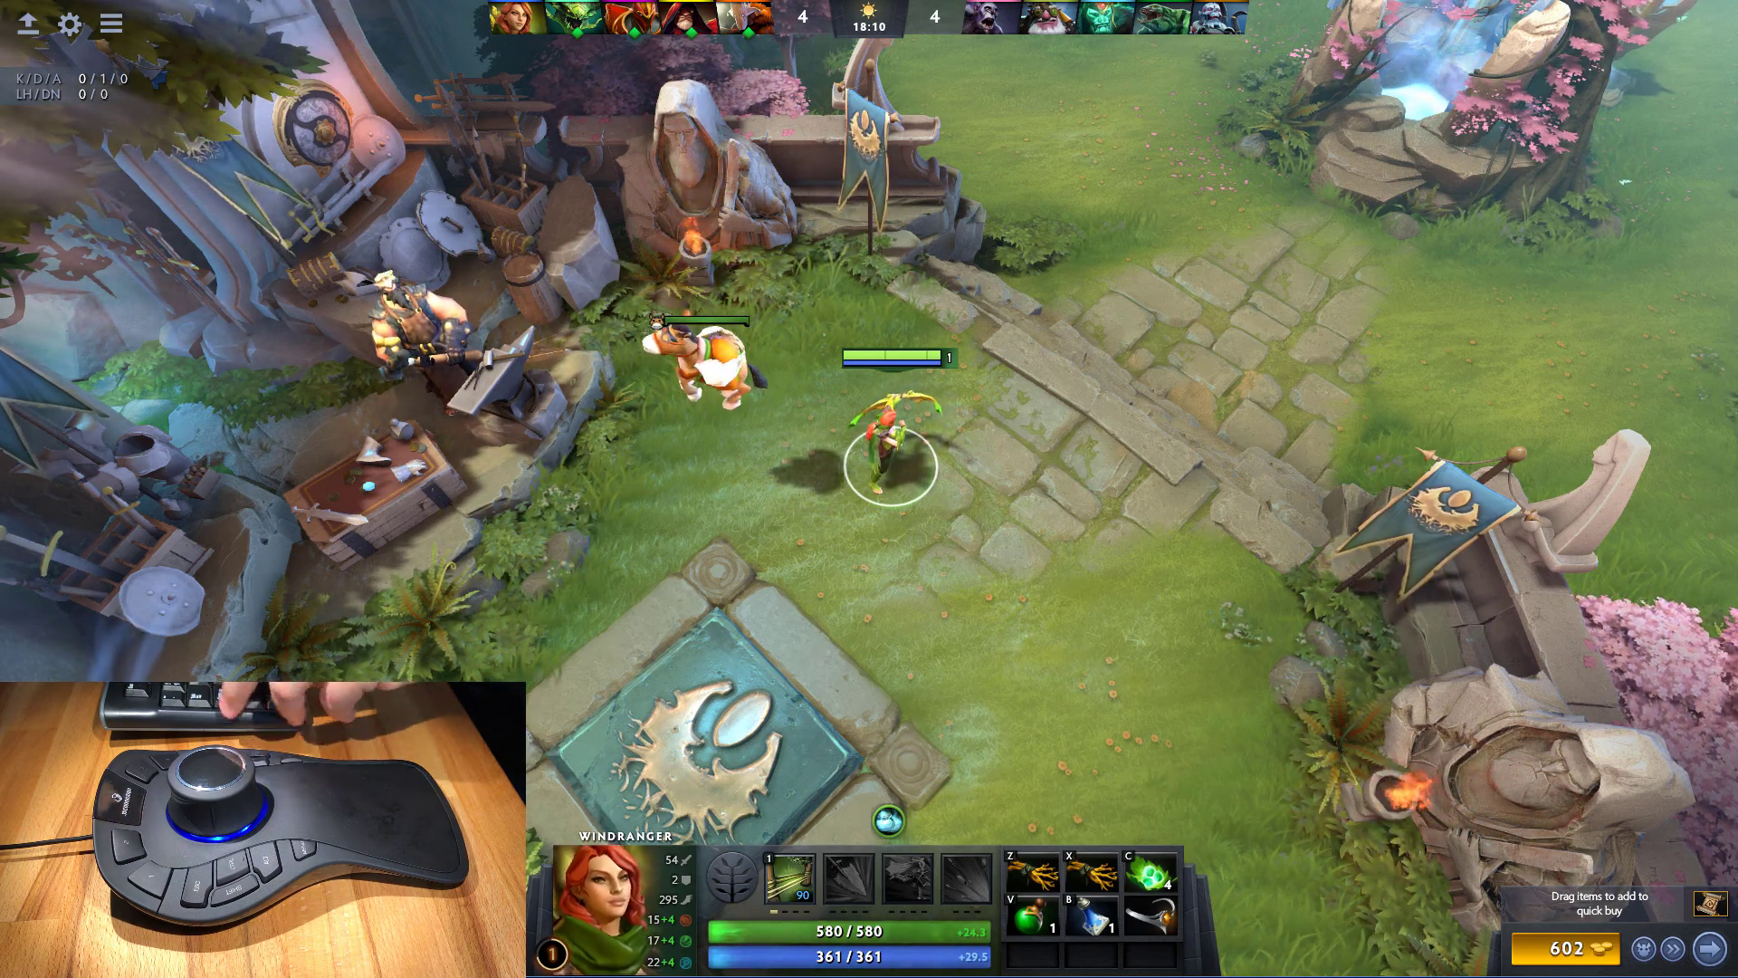
# - Bring the ControlMyJoystick window back over Dota 2 and test showing the in-game scoreboard
pyautogui.hotkey('alt', 'Tab')
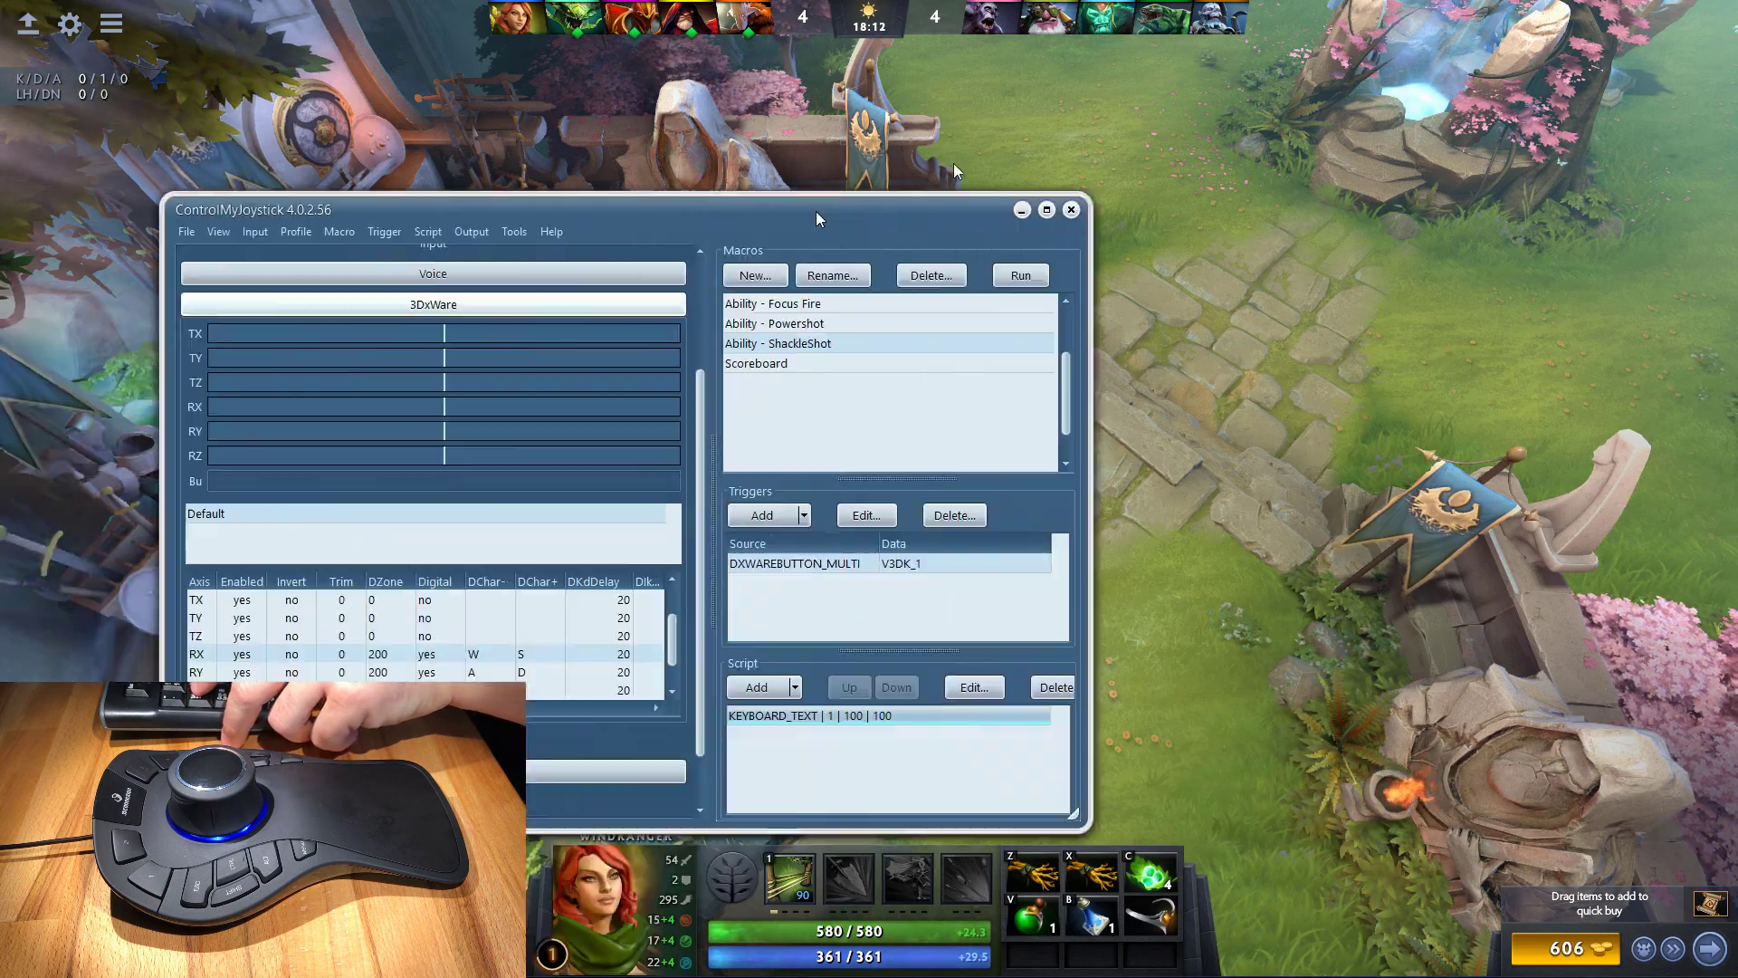
pyautogui.moveTo(818, 219); pyautogui.dragTo(1418, 323)
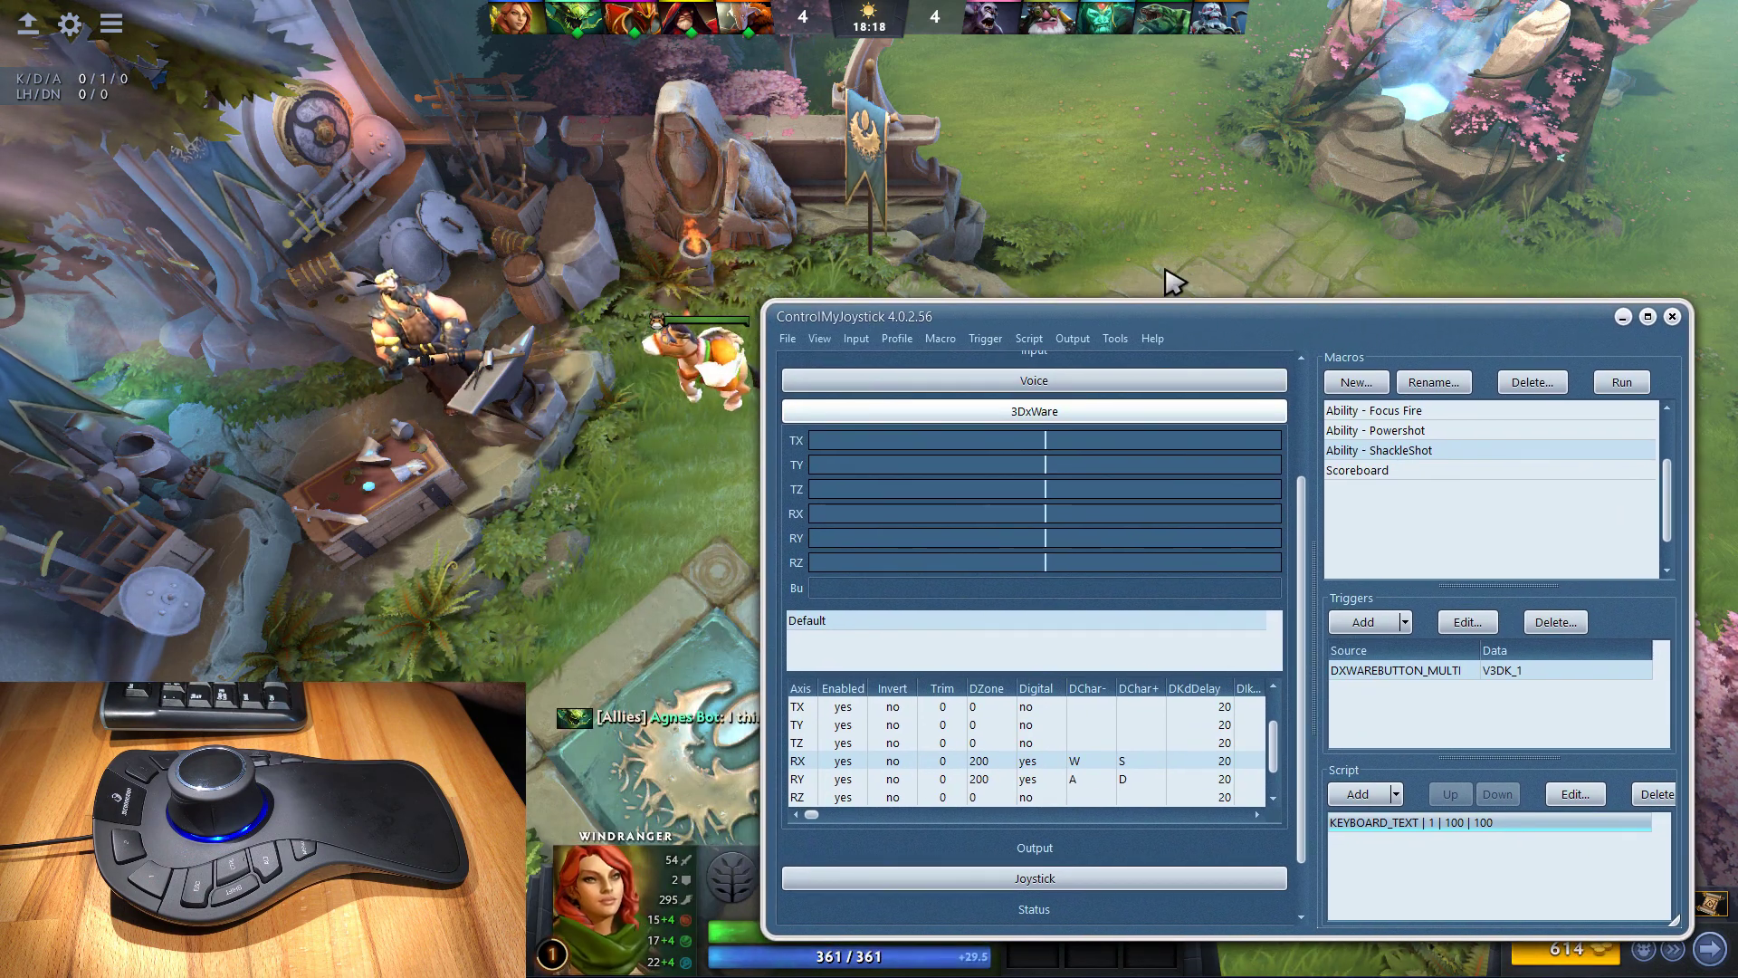
pyautogui.click(1091, 142)
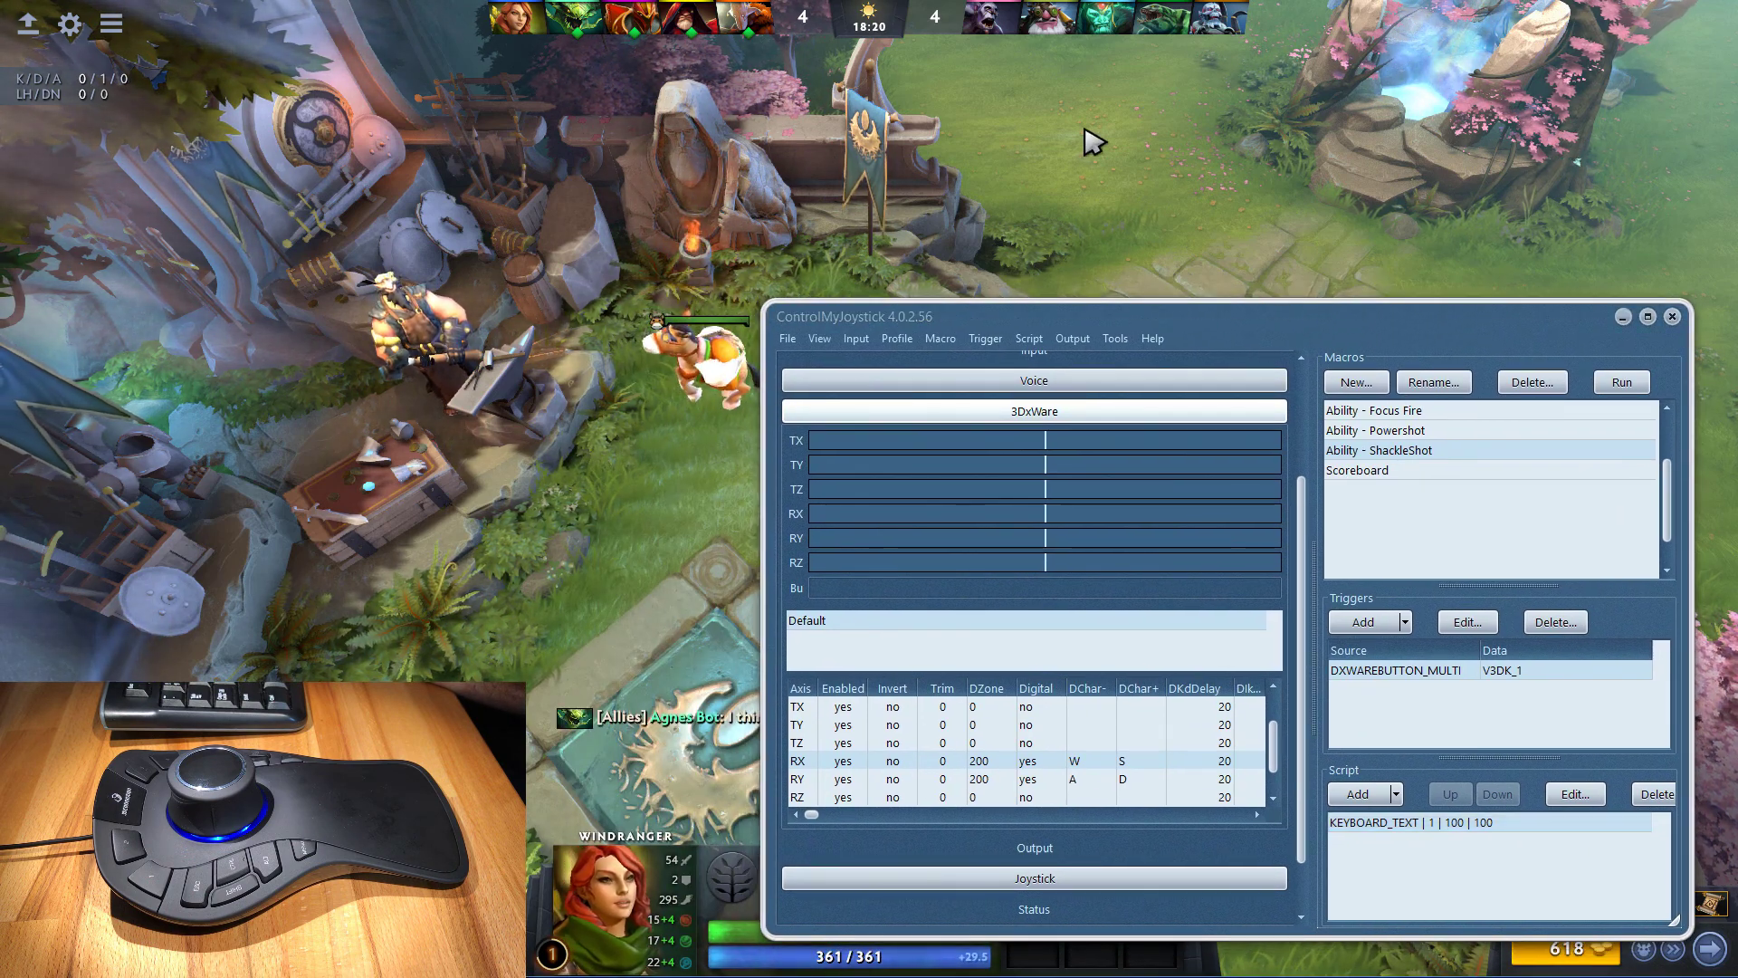
pyautogui.press('`')
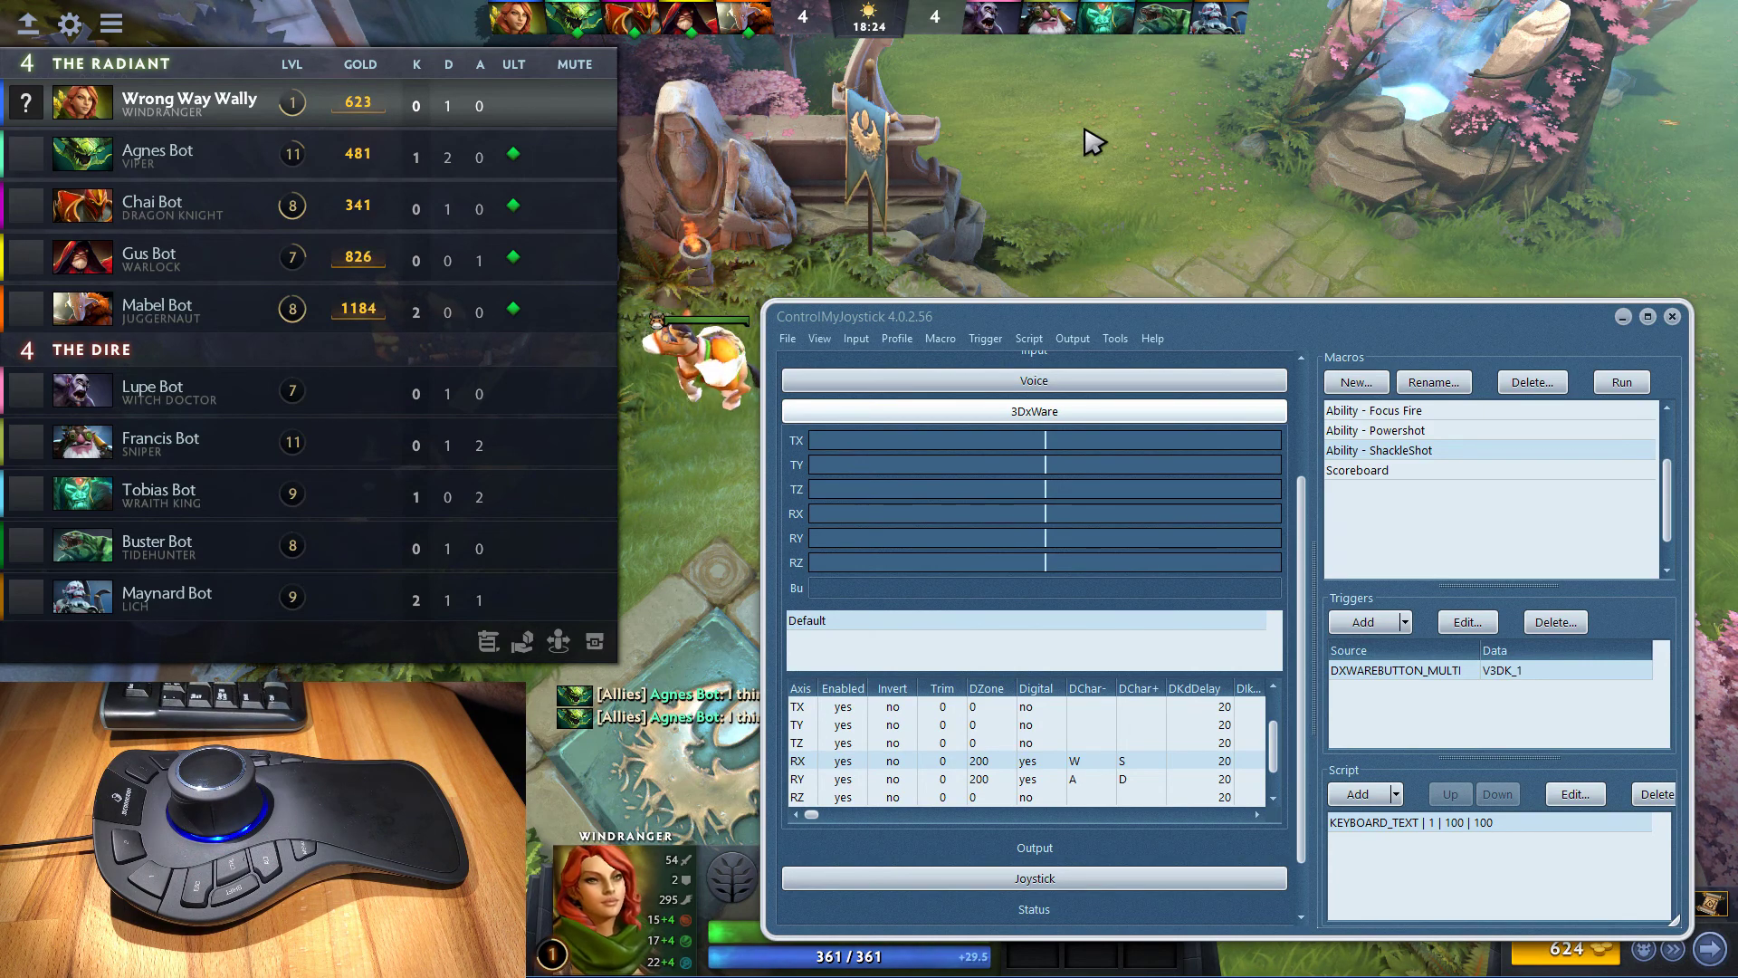
pyautogui.press('`')
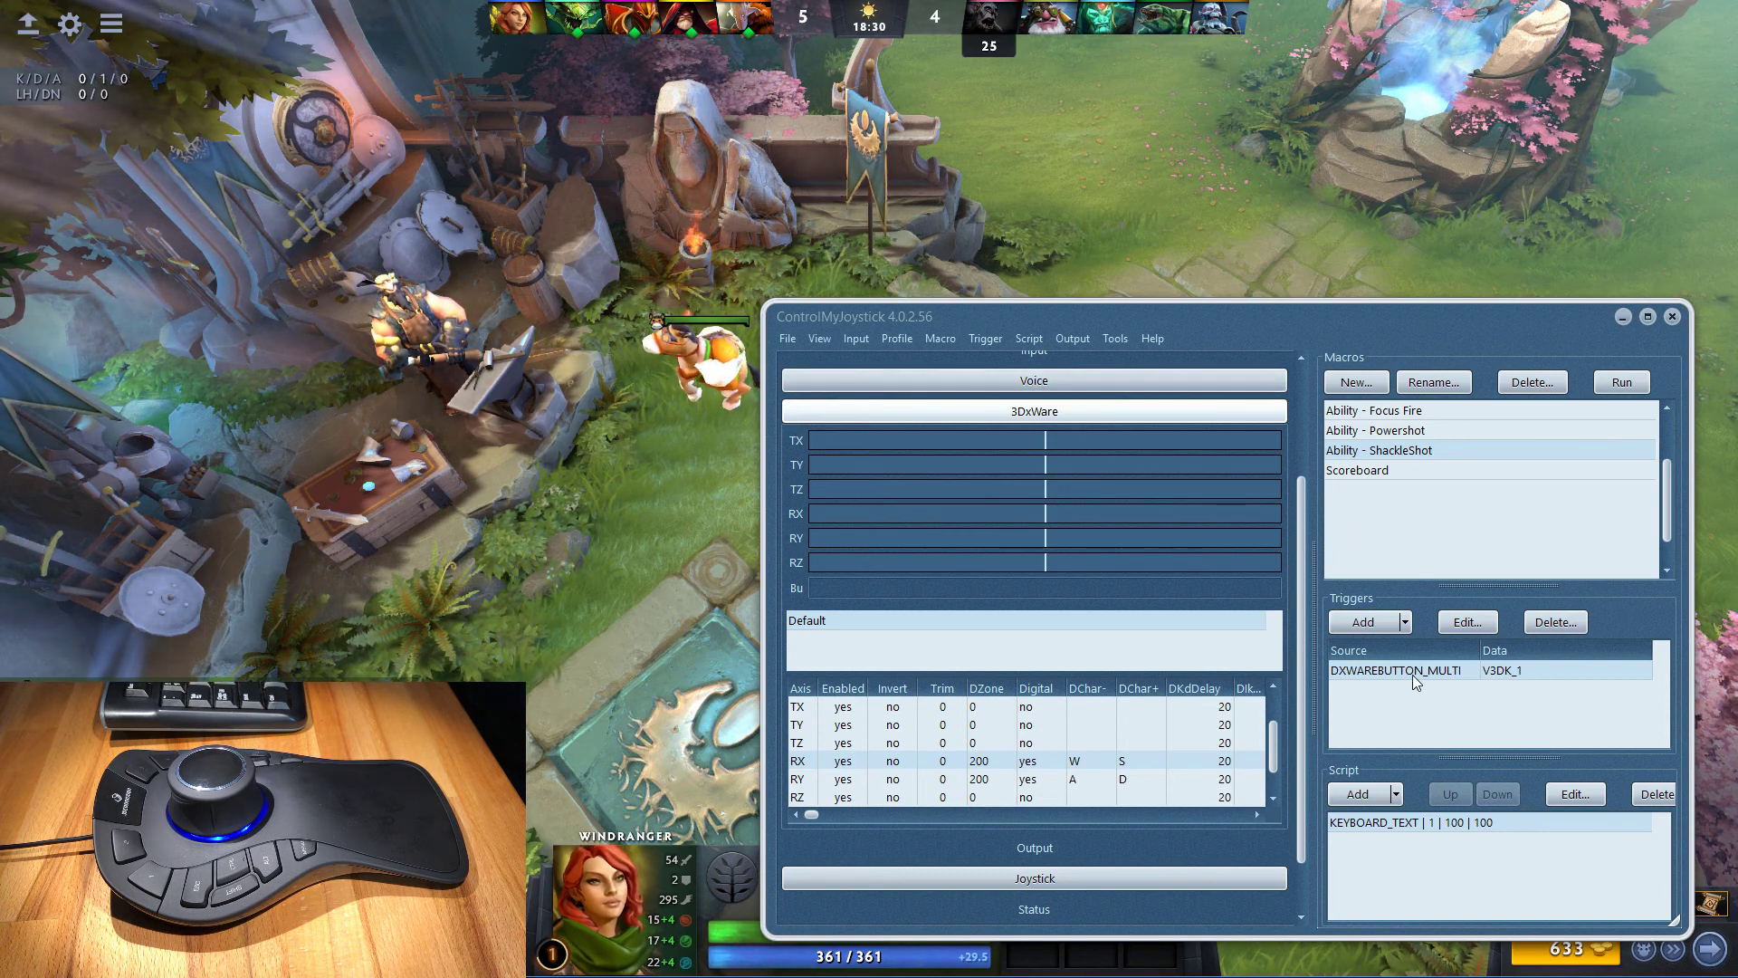
# - Examine the Scoreboard macro's trigger and keyboard script, and test the scoreboard in Dota 2
pyautogui.click(1383, 471)
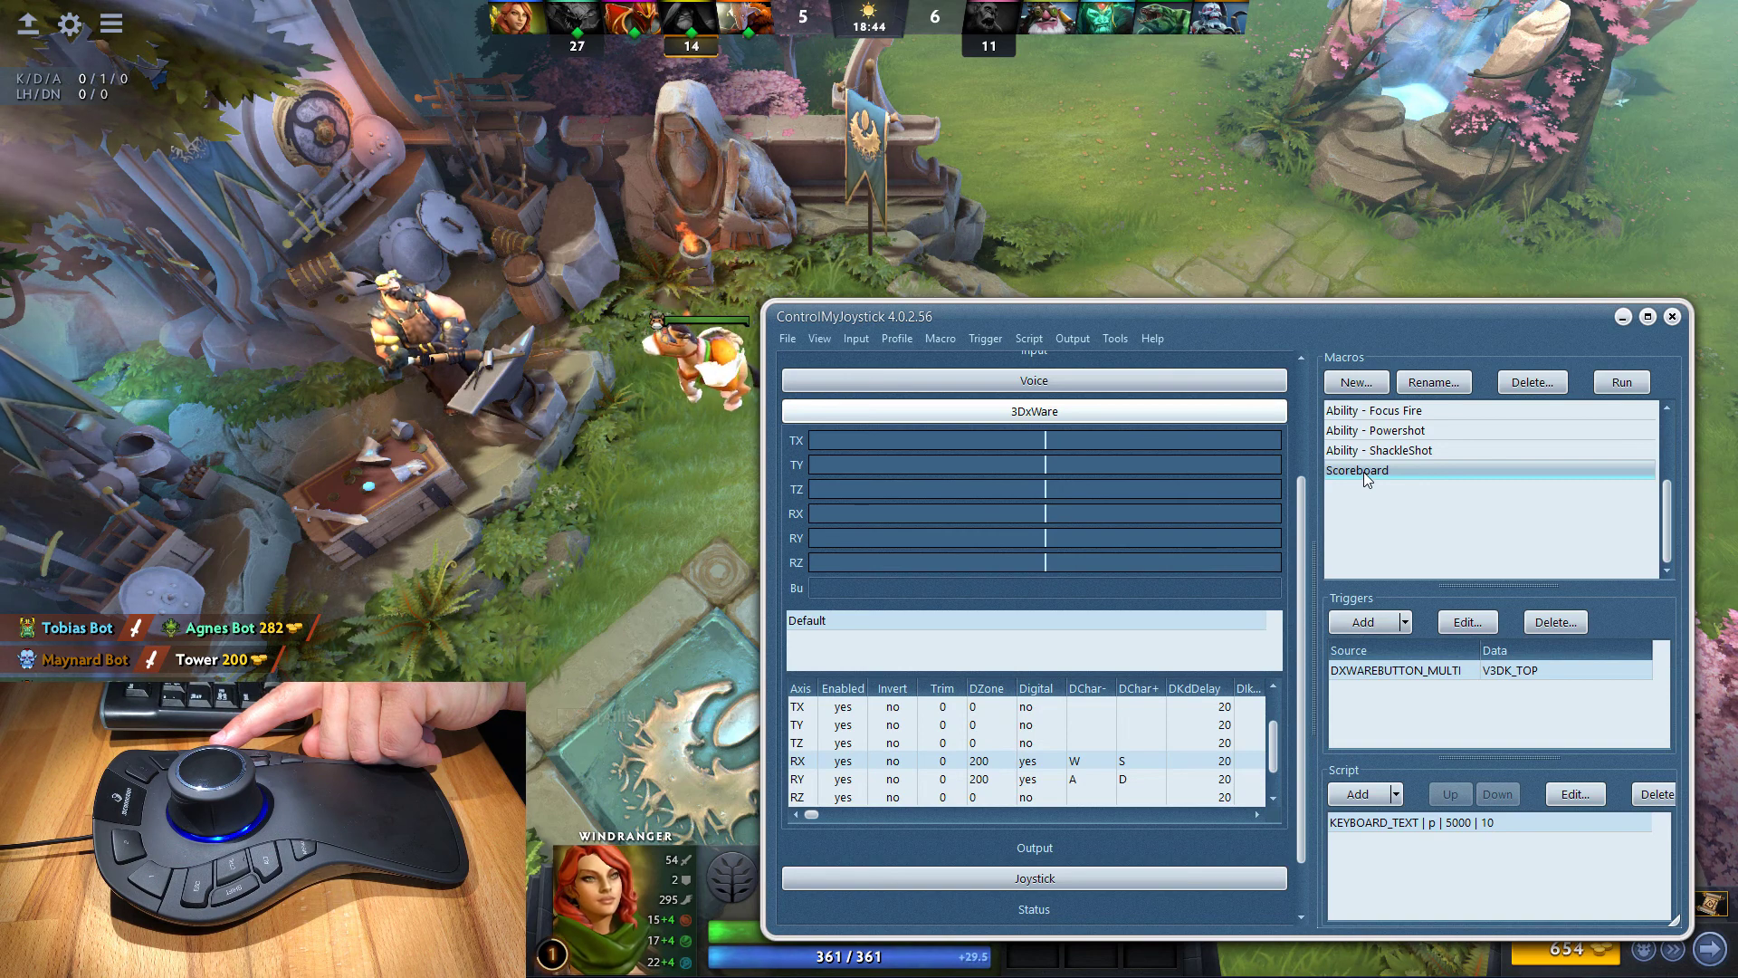
pyautogui.click(1453, 823)
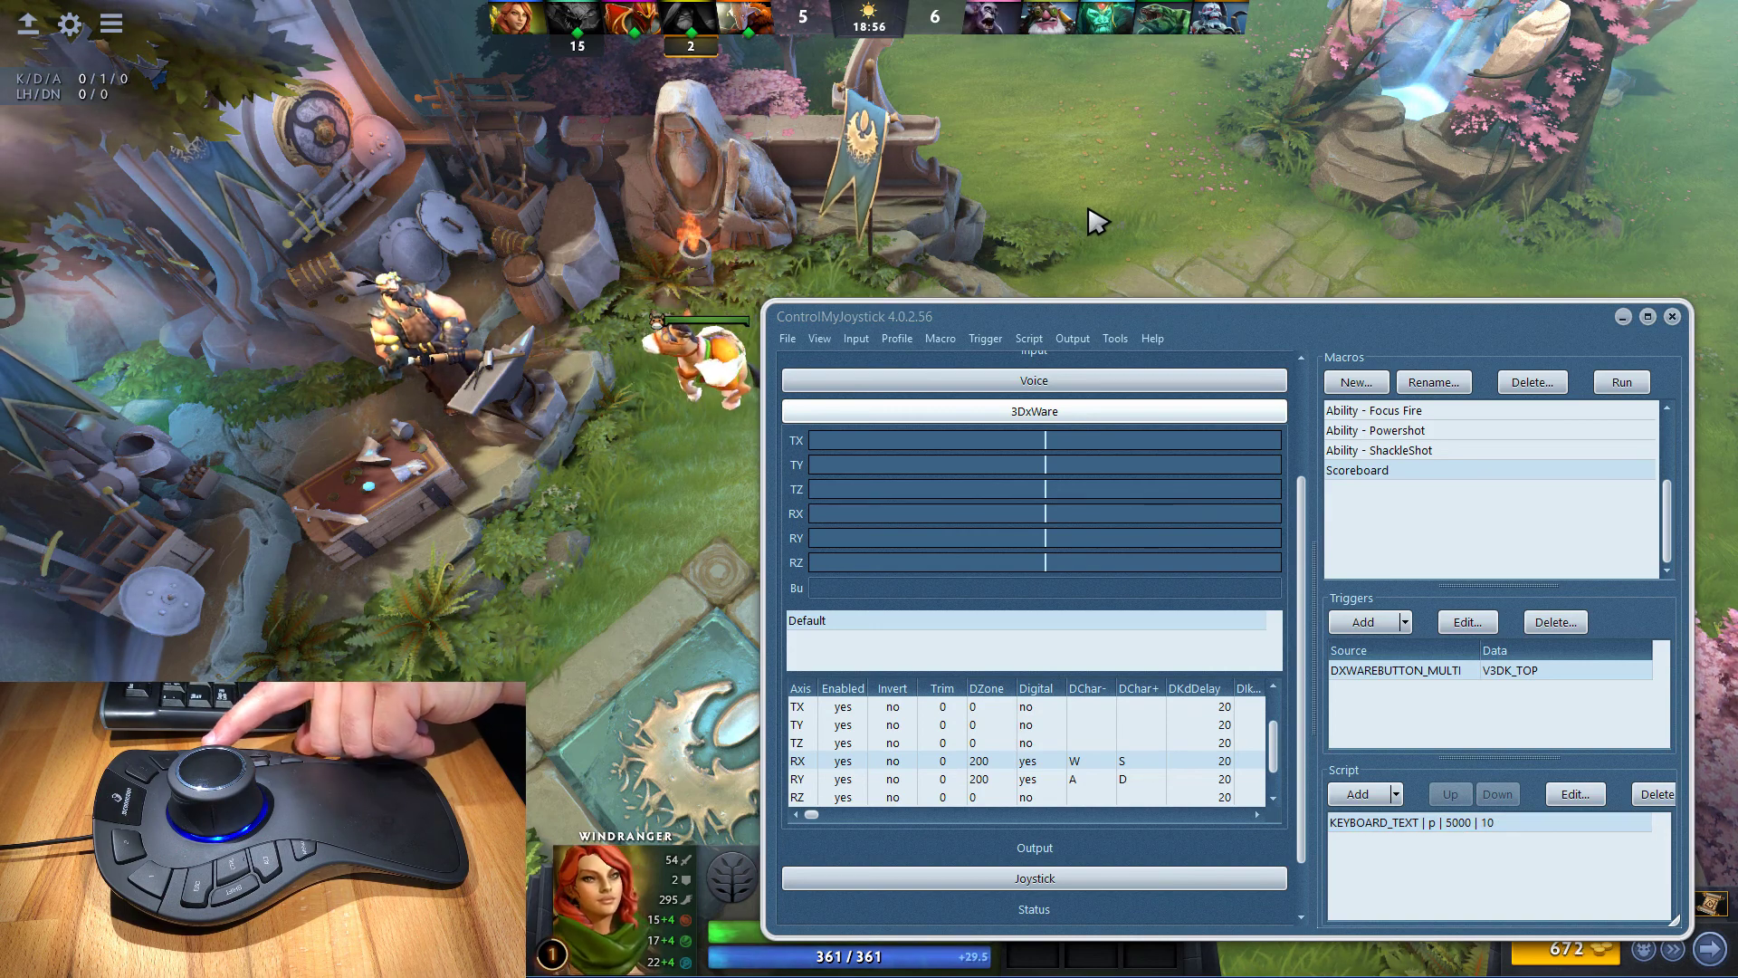
pyautogui.press('p')
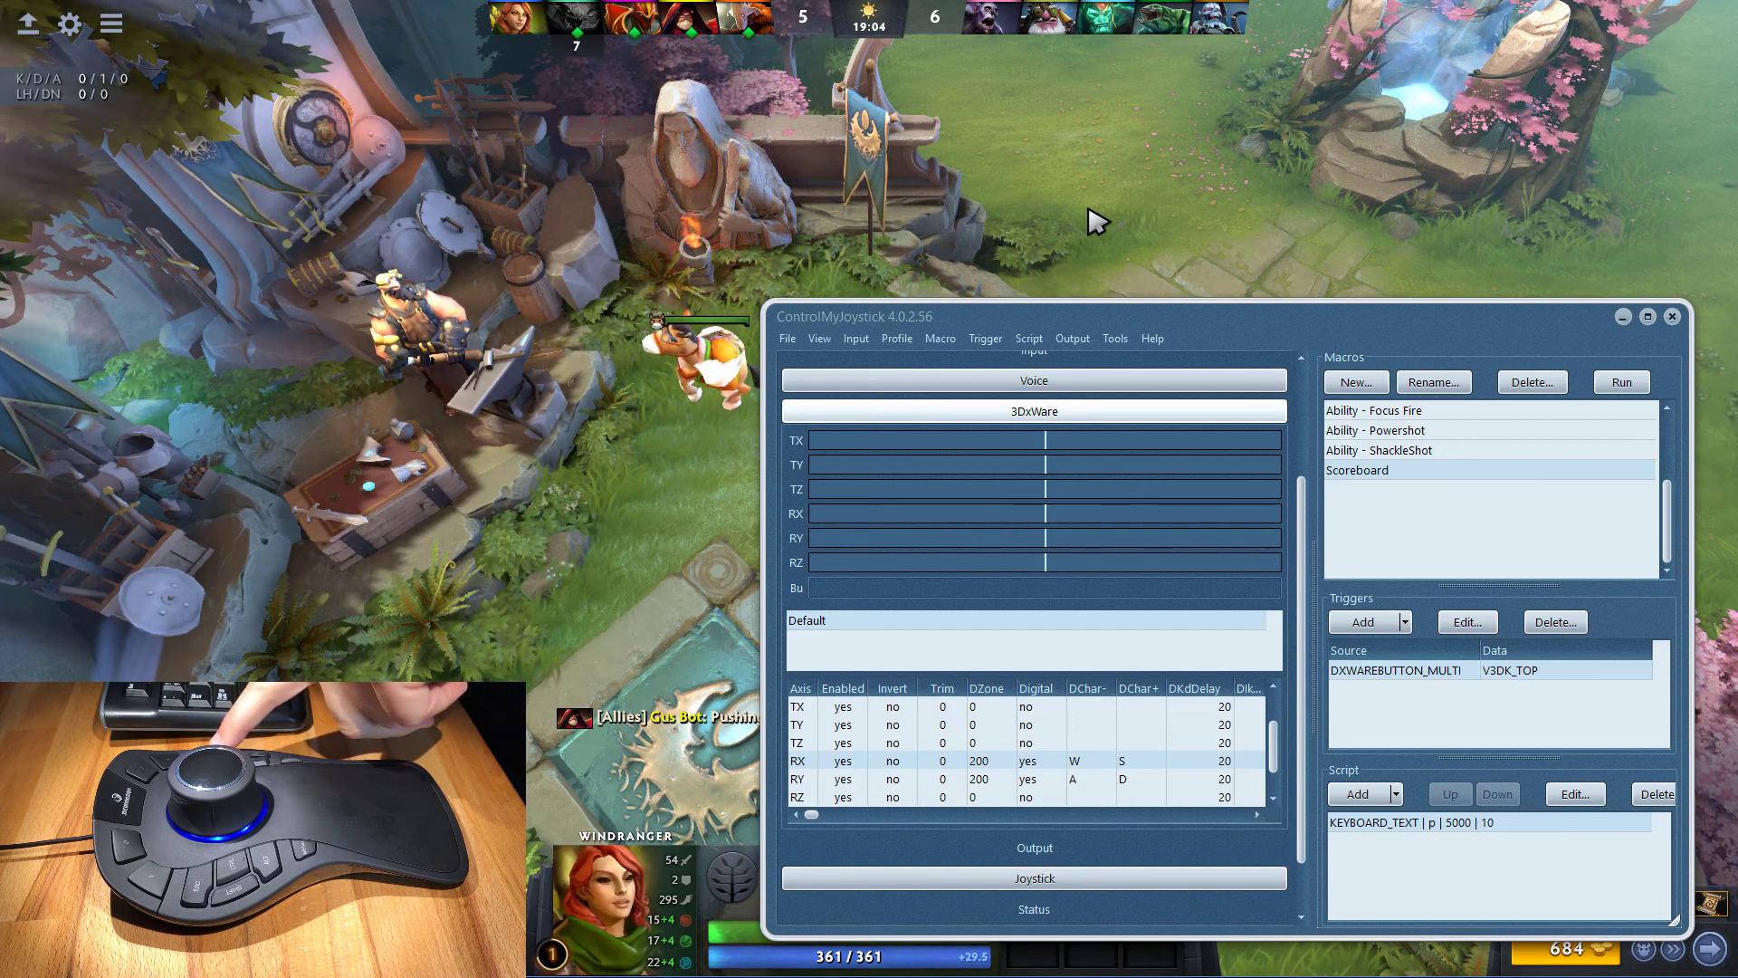
pyautogui.press('p')
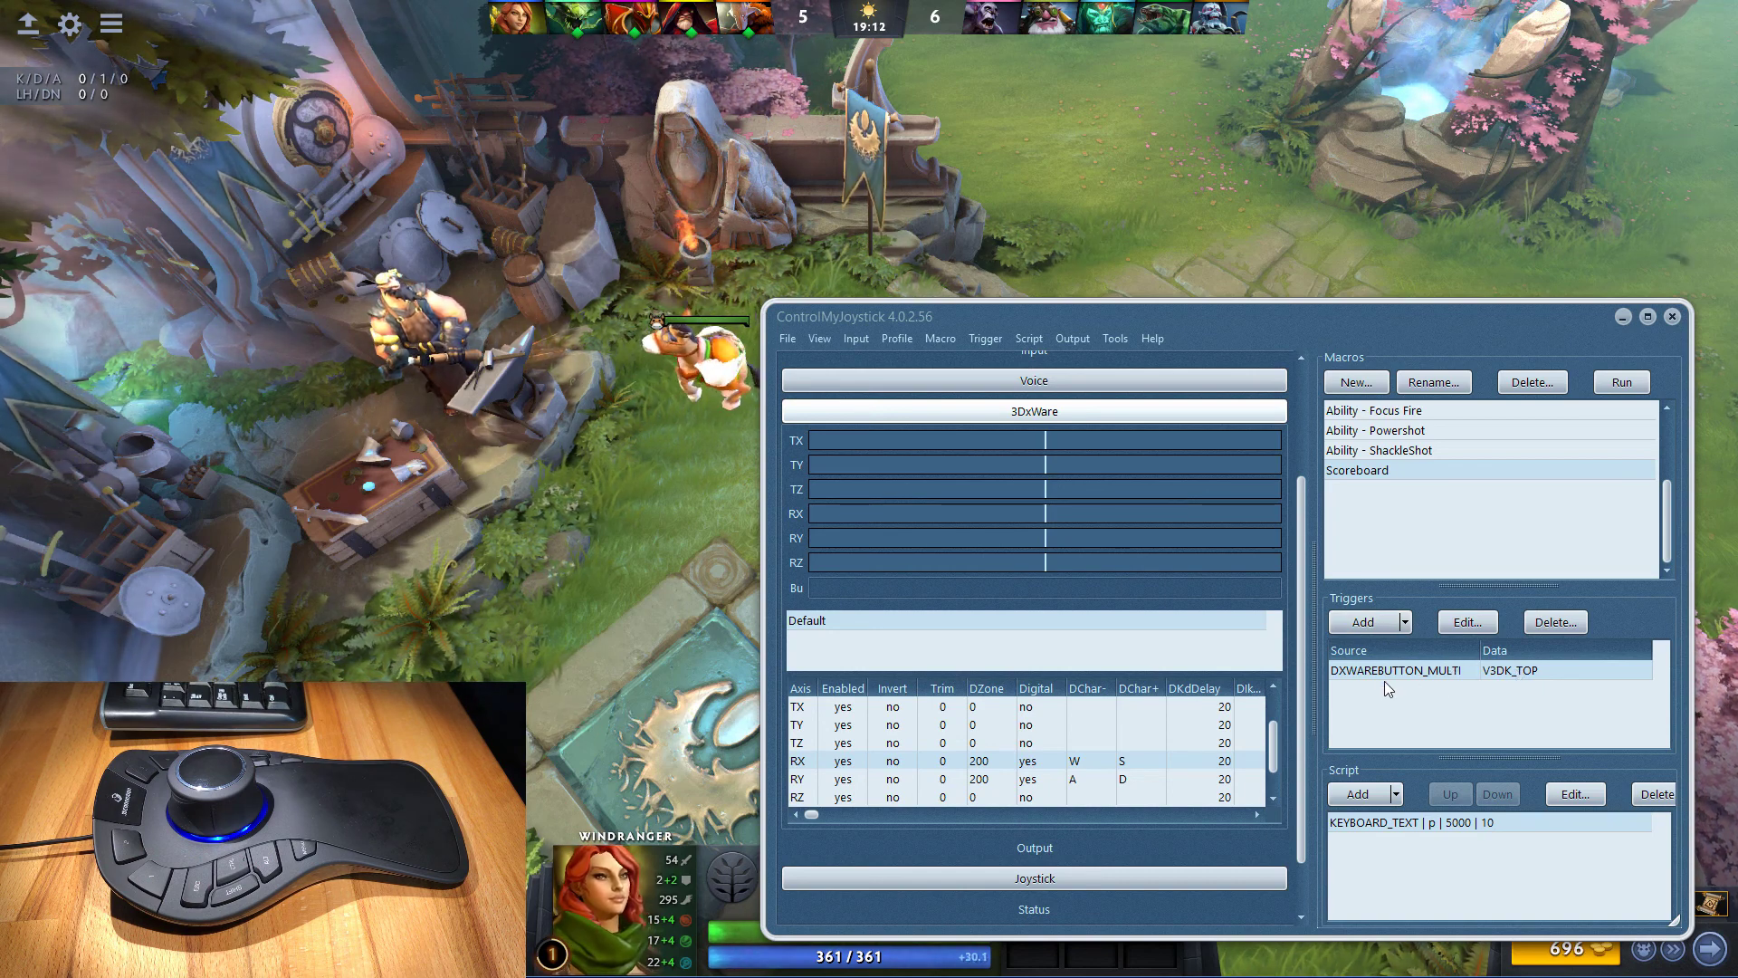
# - Add a Voice trigger with the spoken word Scoreboard to the Scoreboard macro
pyautogui.click(1404, 625)
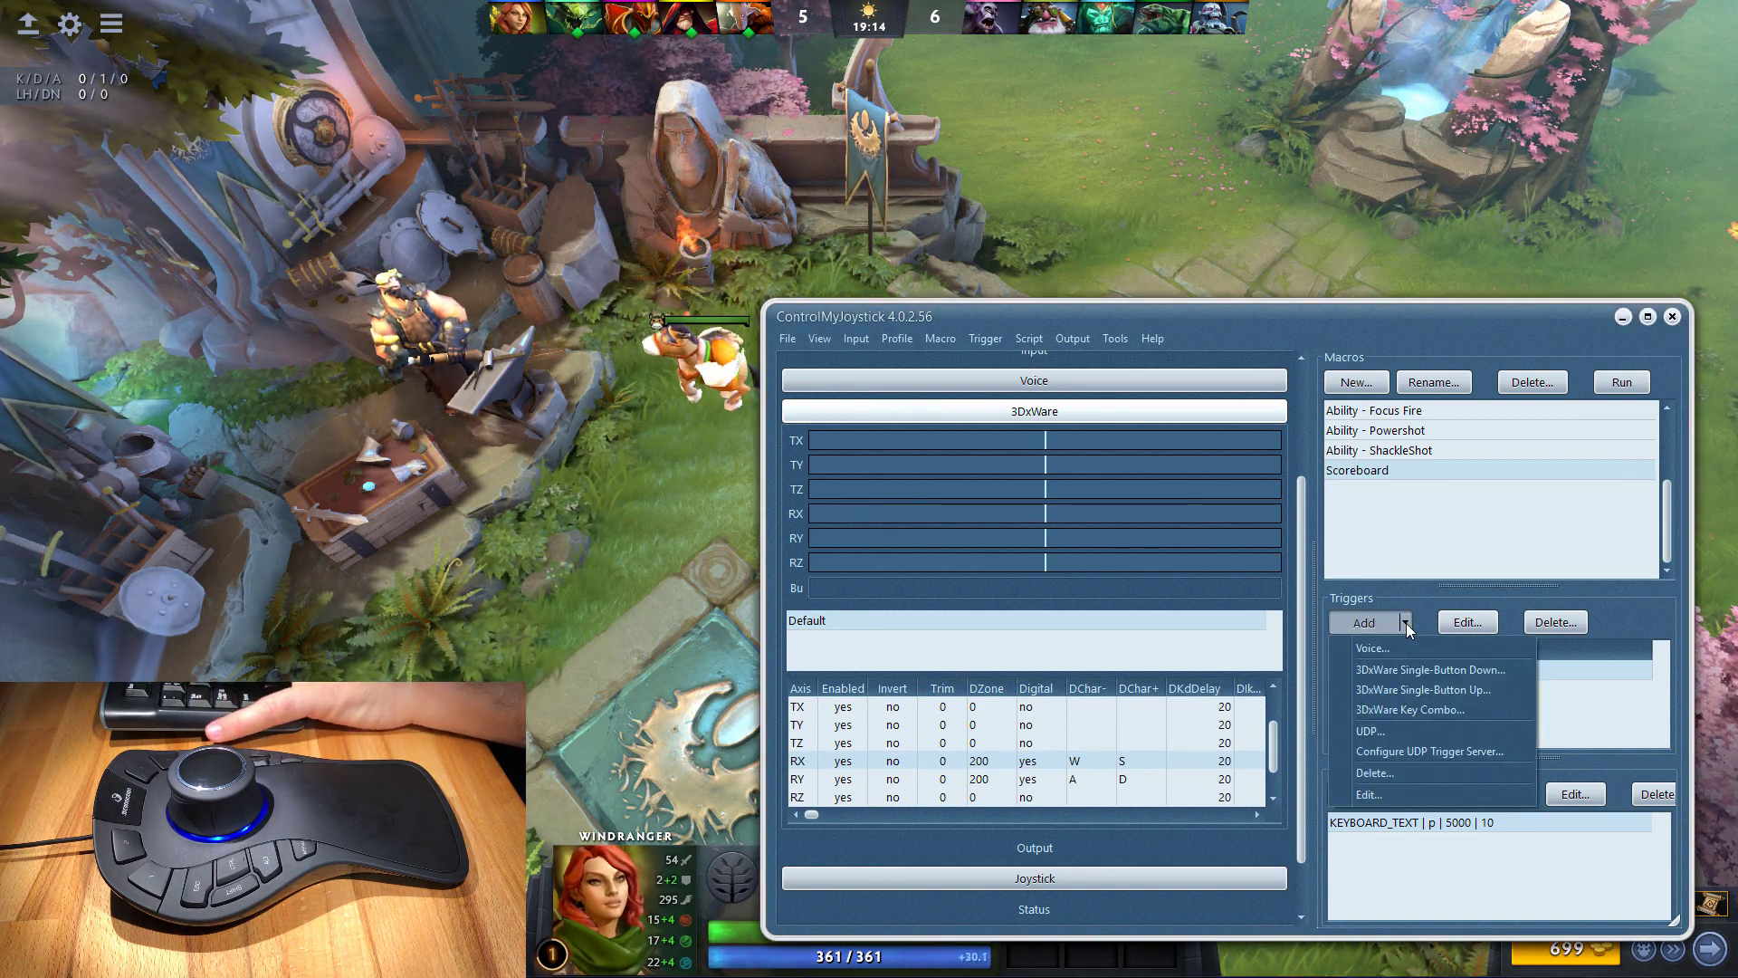
pyautogui.click(1410, 650)
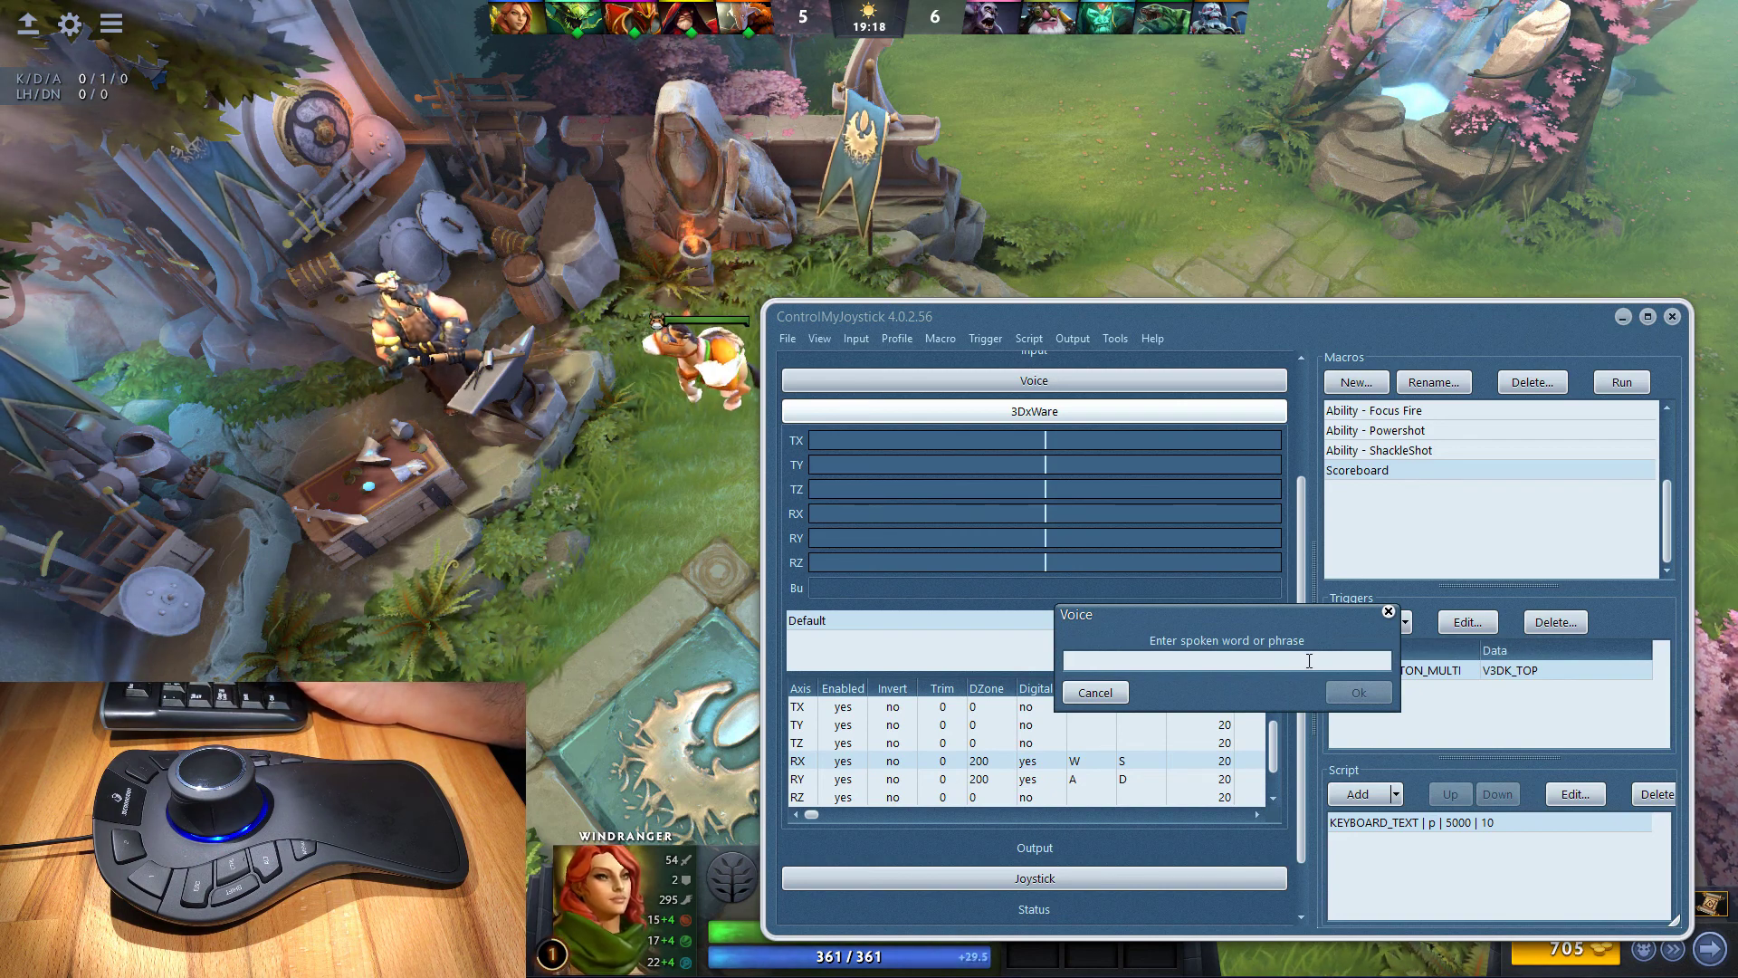
pyautogui.write('Scoreboard')
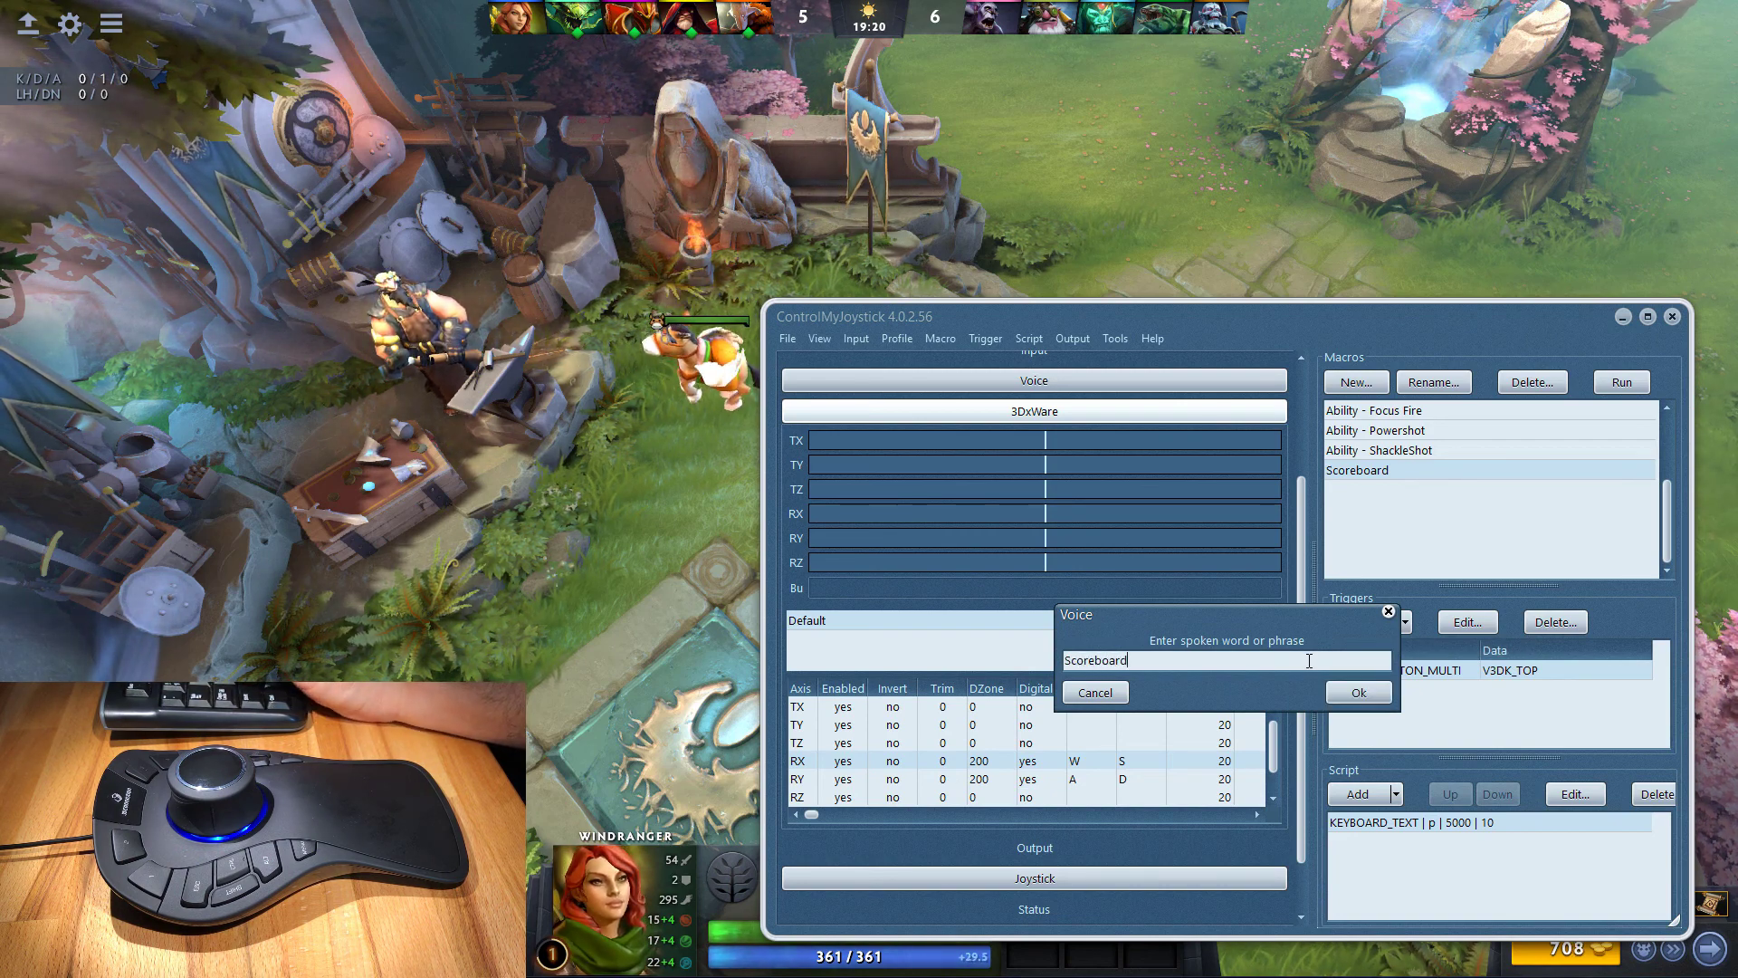
pyautogui.press('Return')
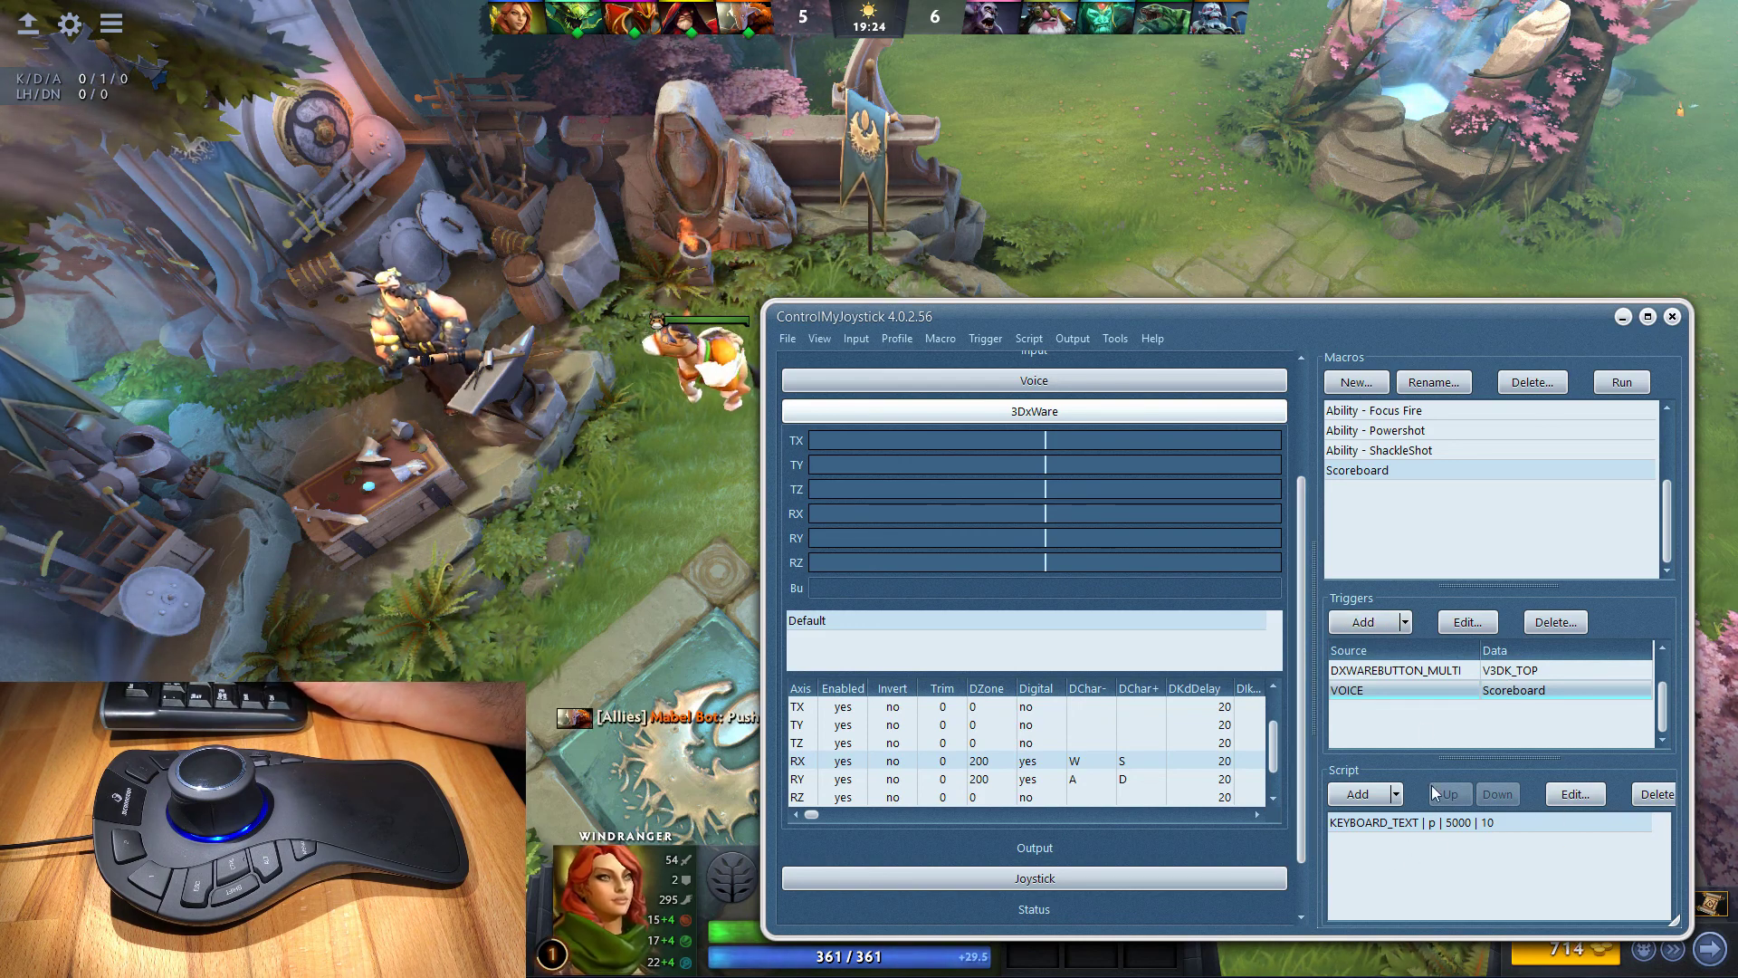
# - Review the voice input's enable, beep, test mode and prefix settings, and accept the configuration
pyautogui.click(856, 340)
pyautogui.click(869, 361)
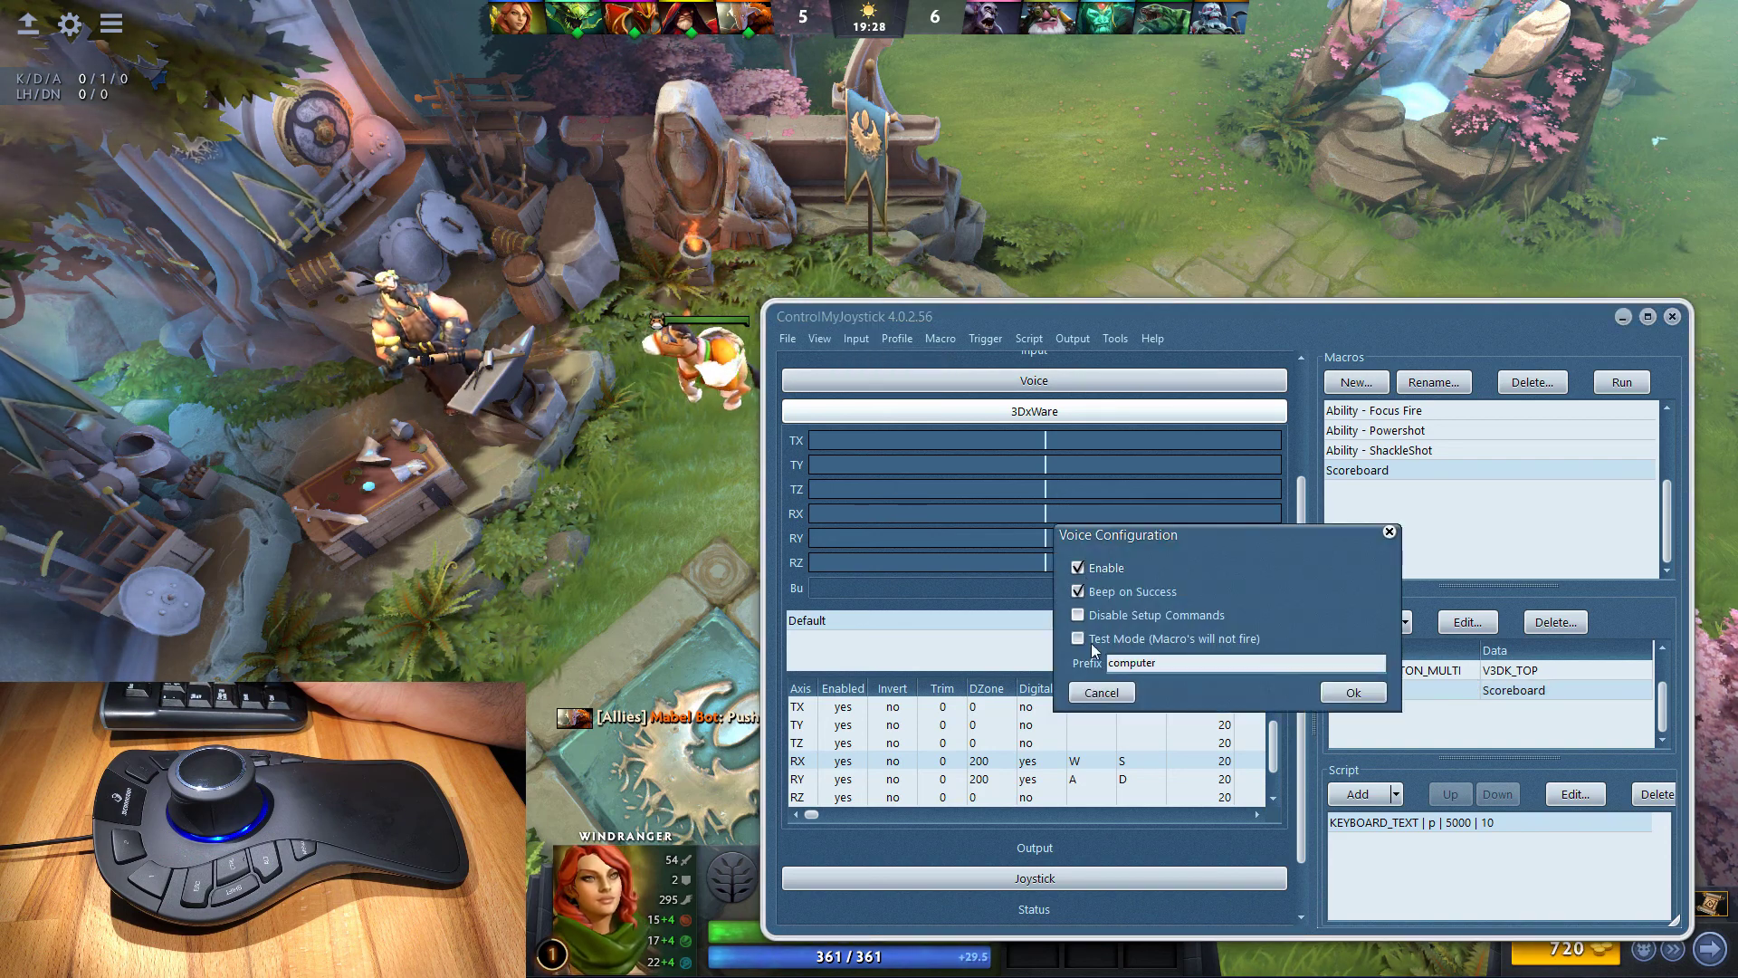
pyautogui.click(1355, 693)
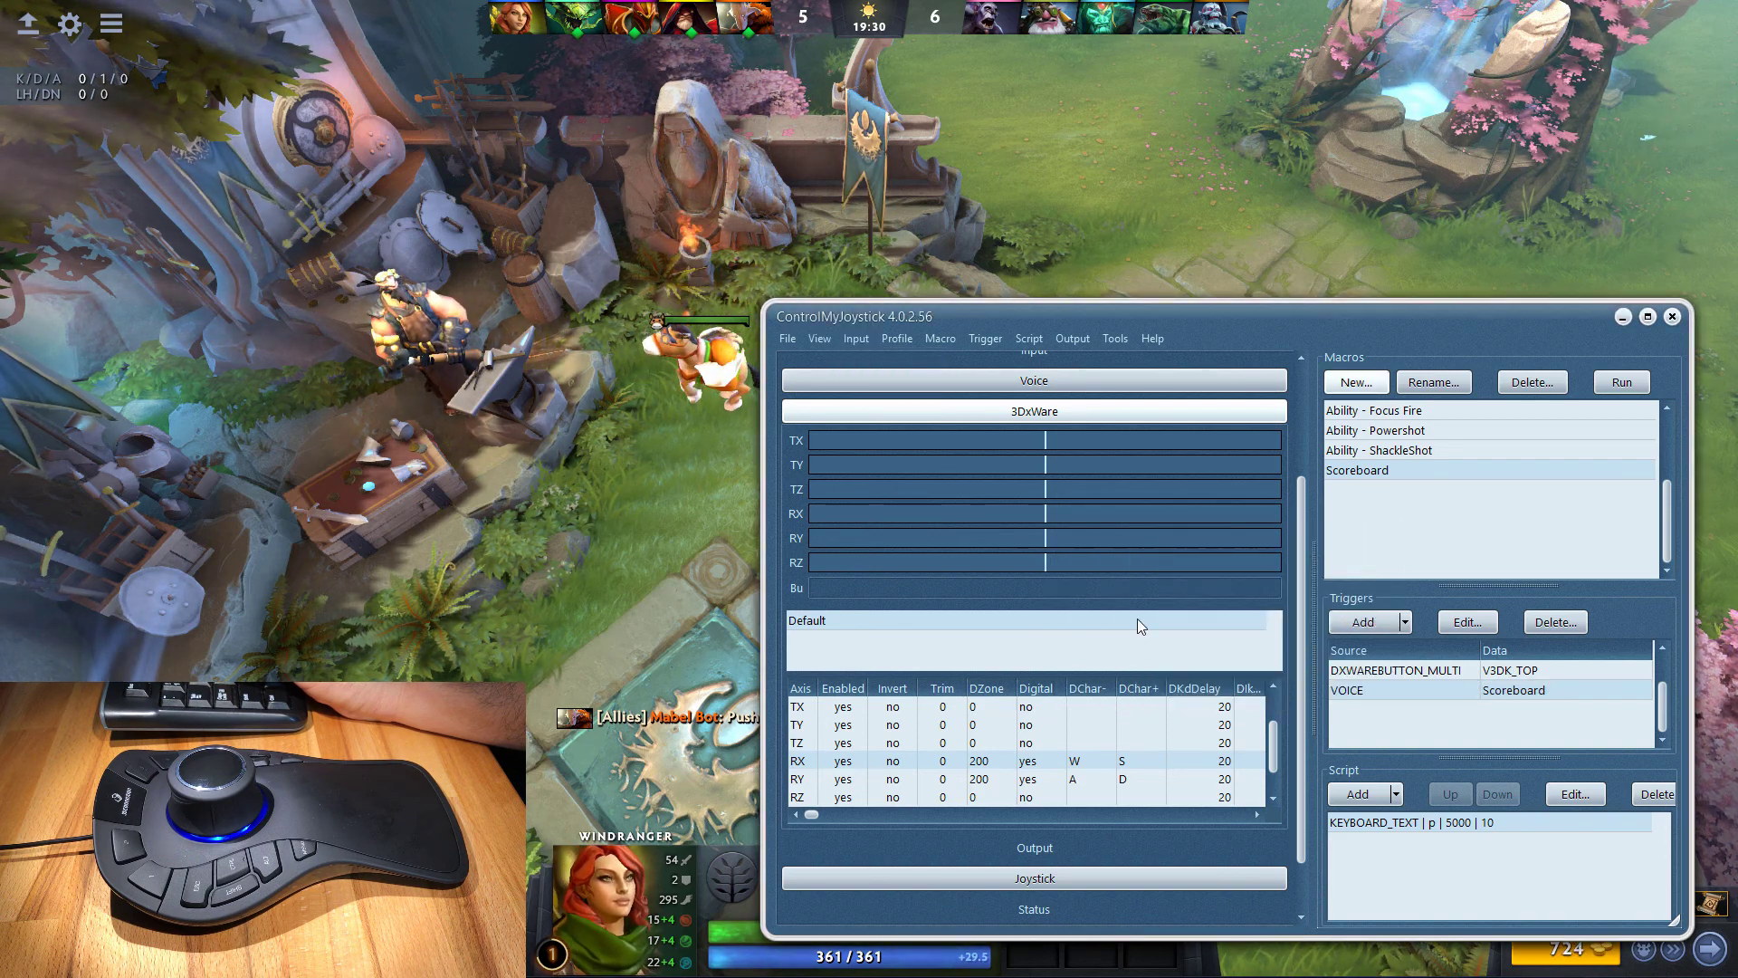
# - Collapse the 3DxWare and profile sections, expand the Voice input section, and select the Scoreboard macro command
pyautogui.click(1044, 412)
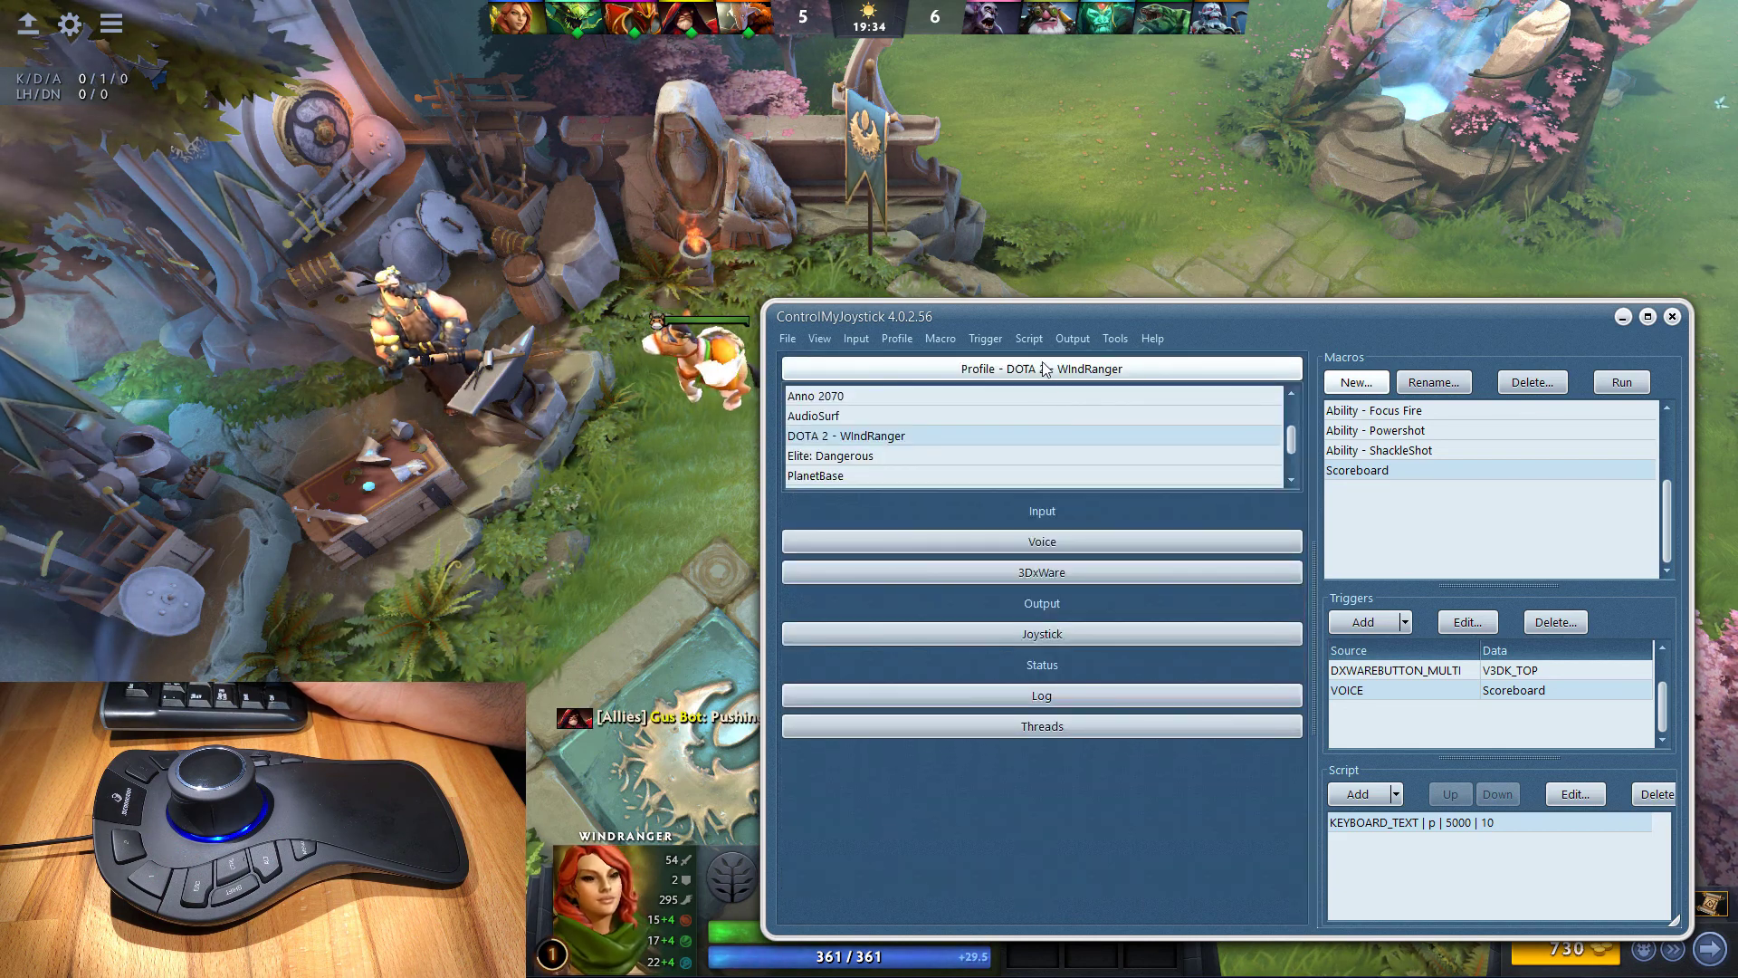
pyautogui.click(1045, 369)
pyautogui.click(1031, 433)
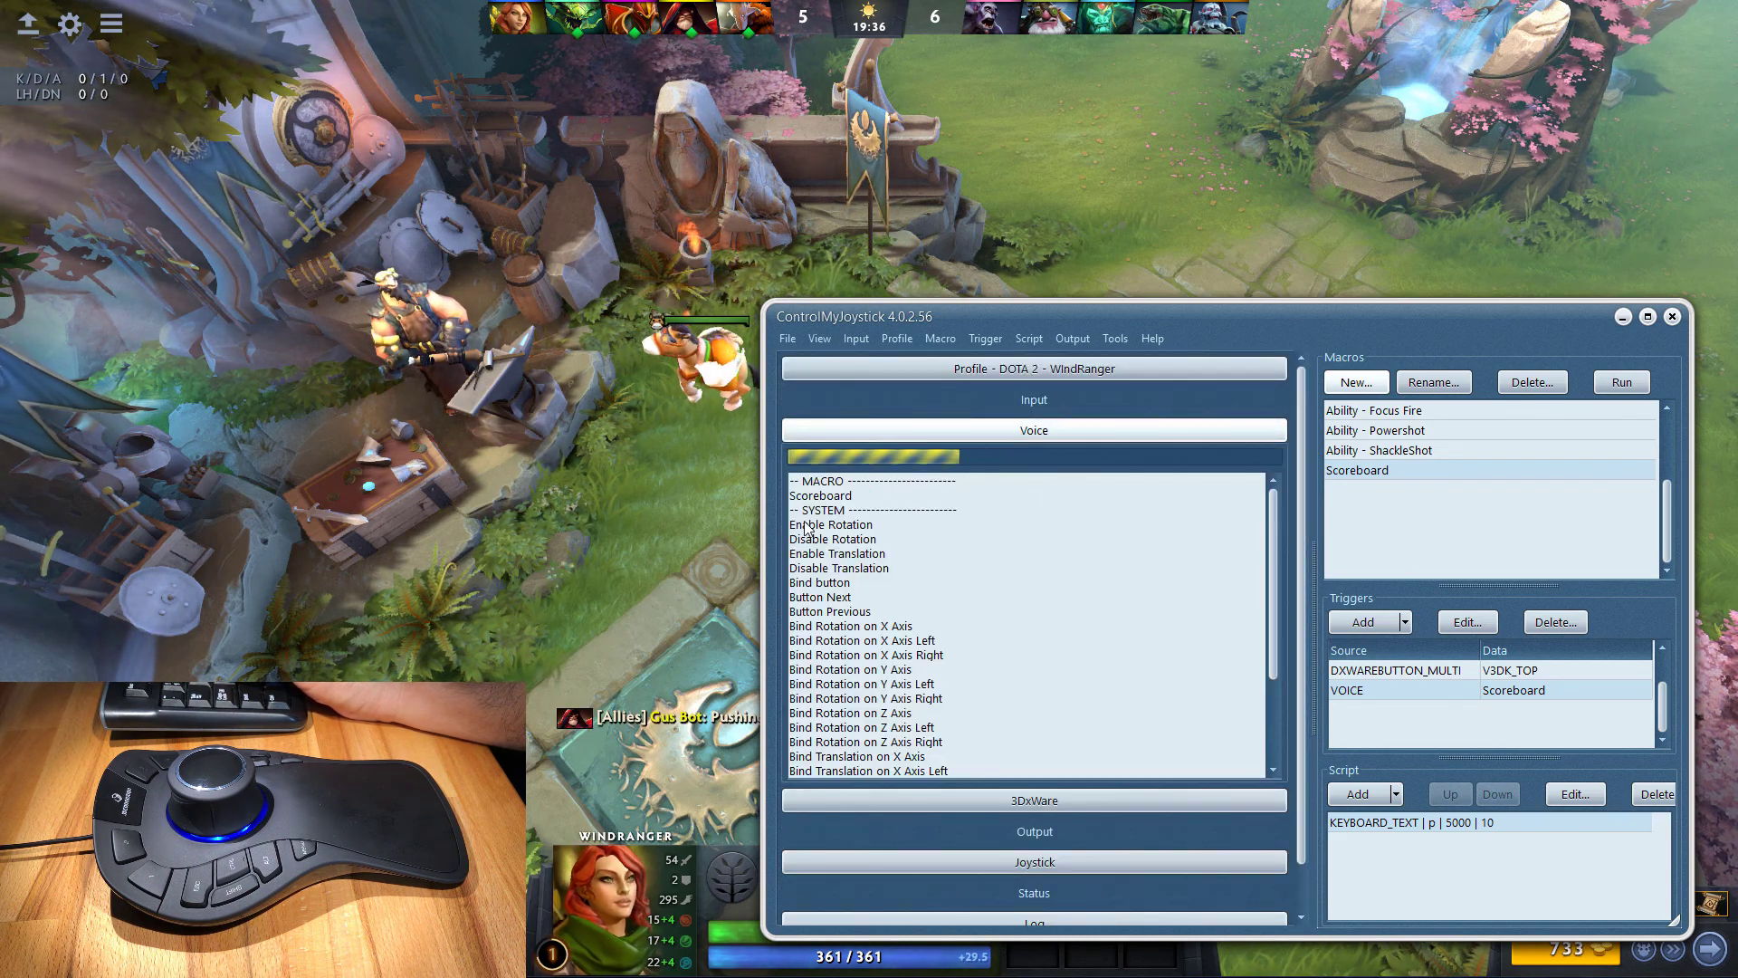
pyautogui.click(812, 495)
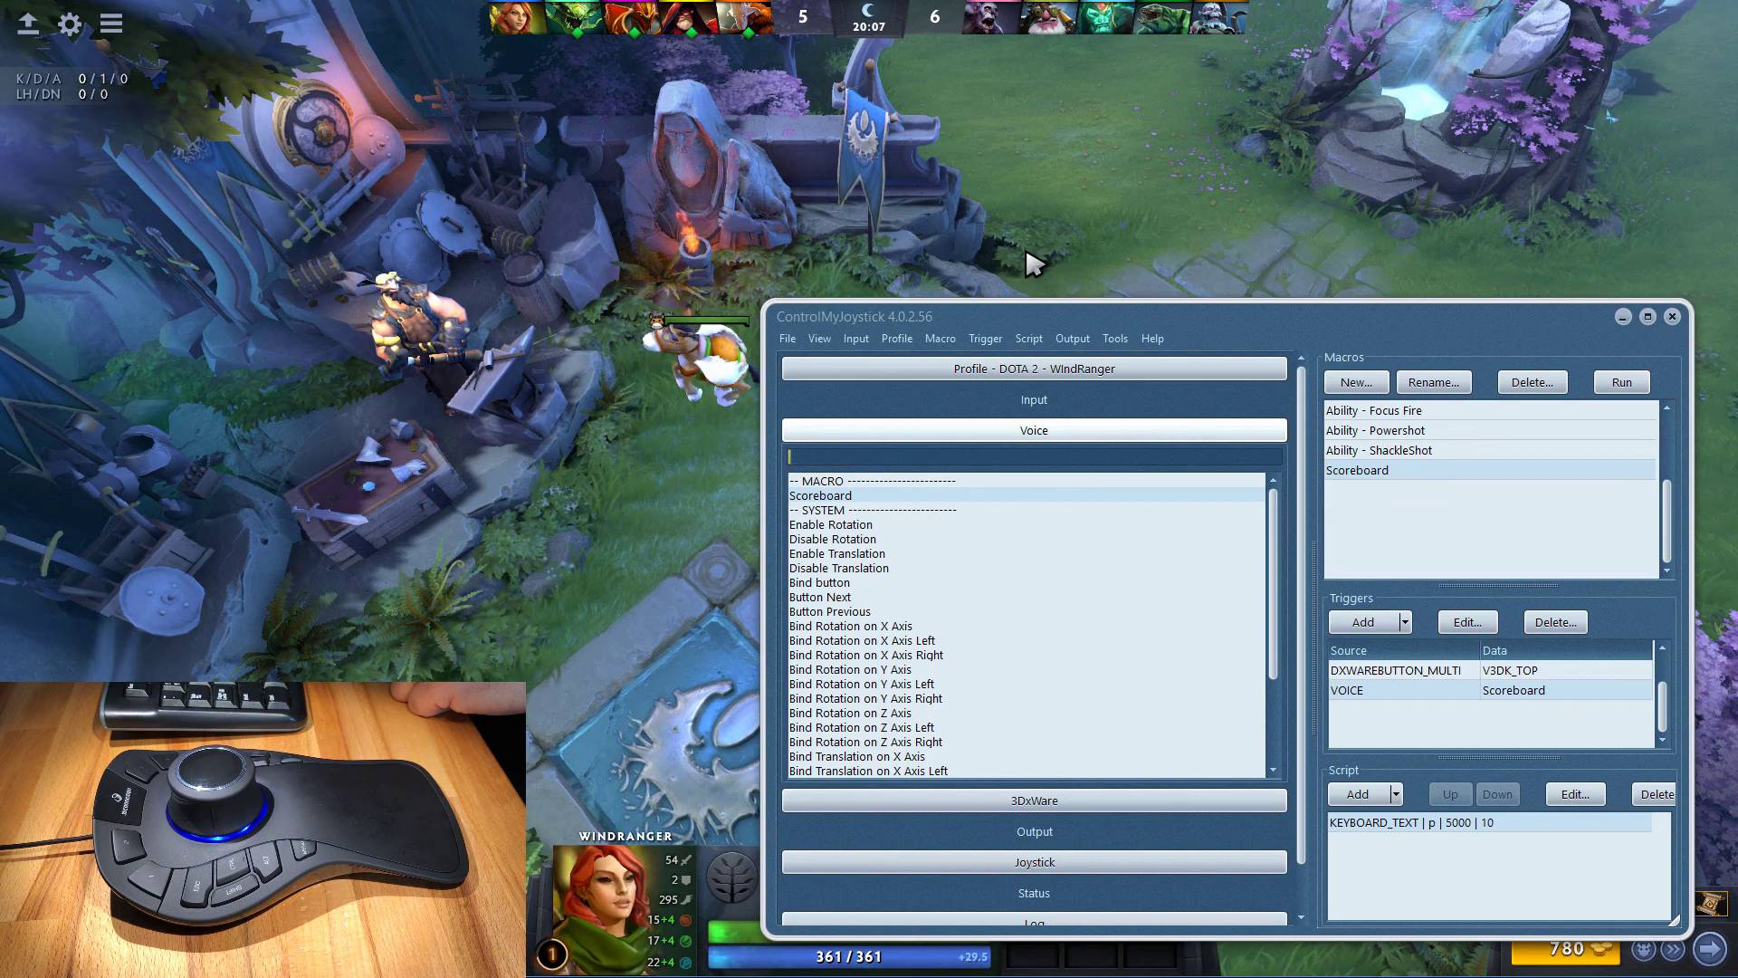
# - Test the Scoreboard command in Dota 2, shift the ControlMyJoystick window slightly, and return to the game to pan the camera
pyautogui.press('p')
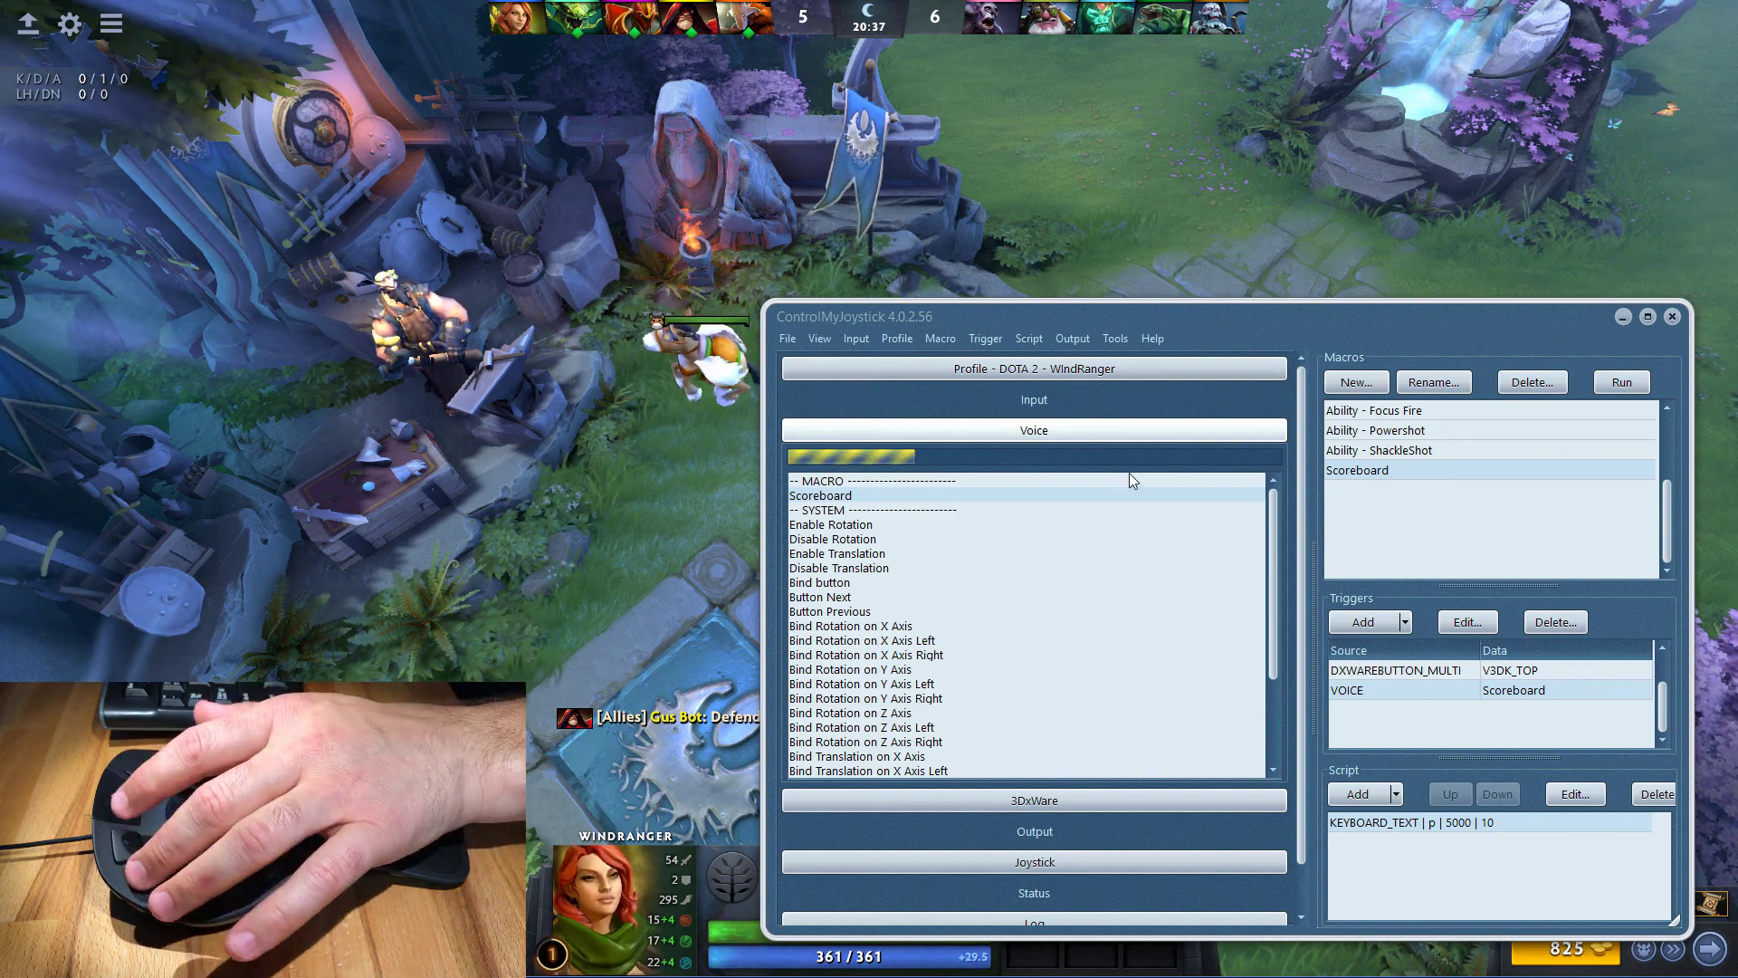
pyautogui.moveTo(1578, 317); pyautogui.dragTo(1532, 327)
pyautogui.click(642, 562)
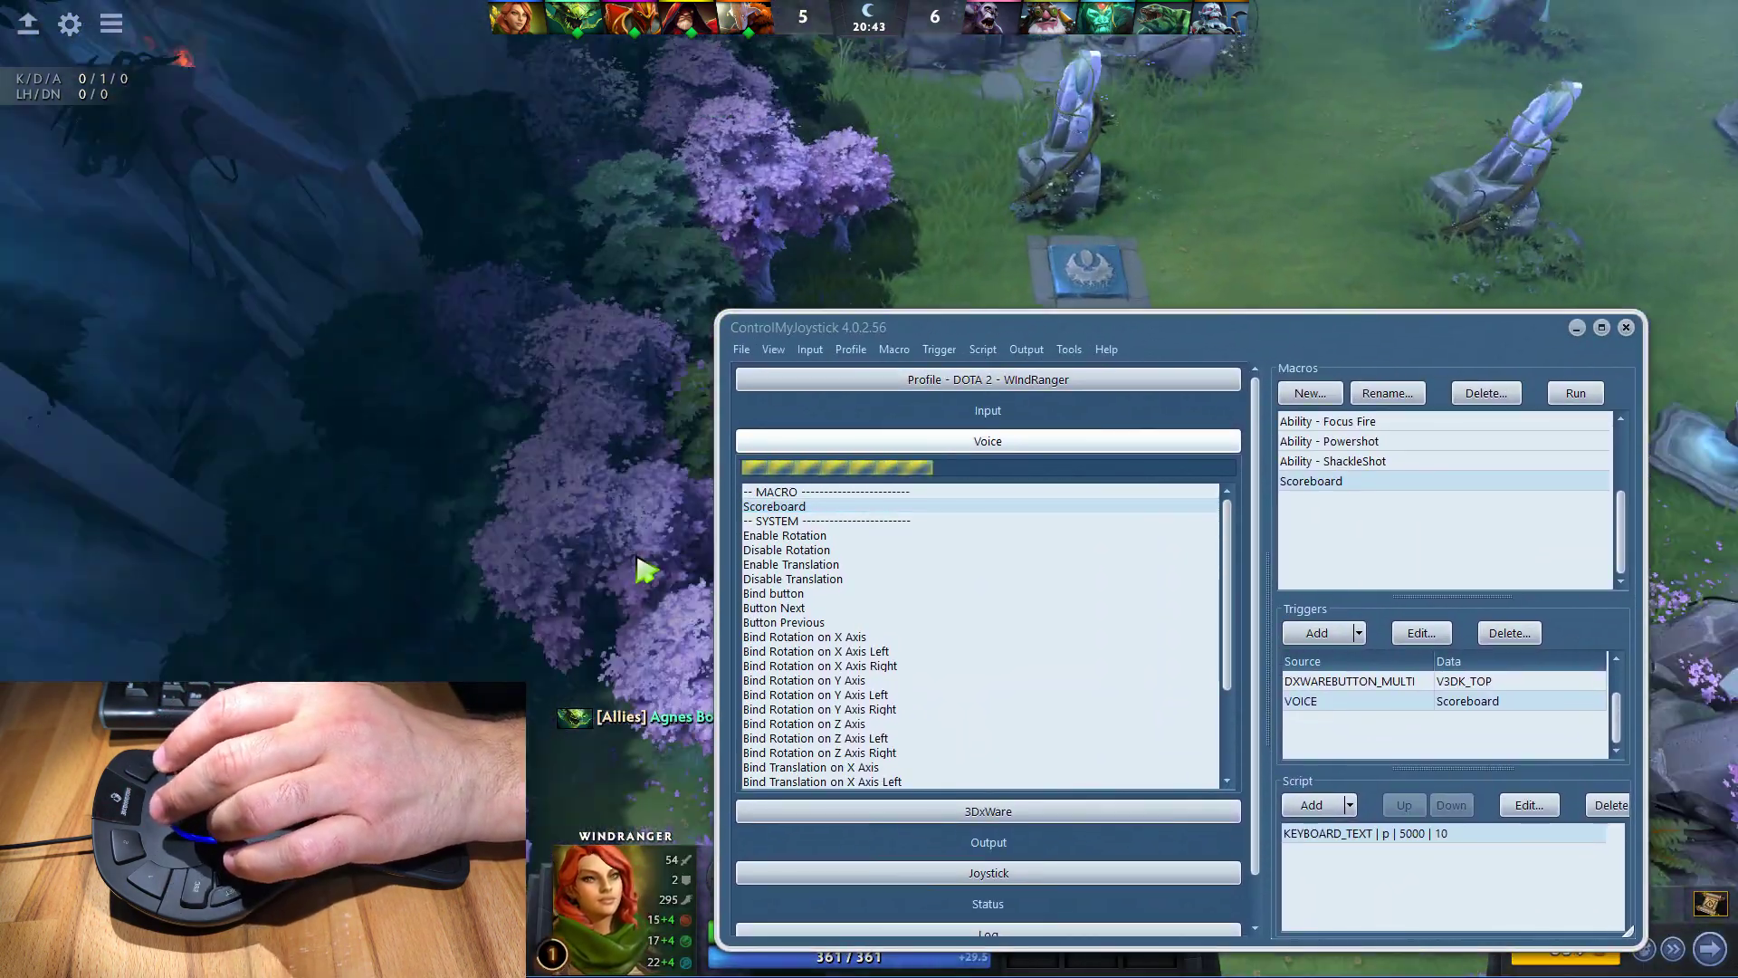